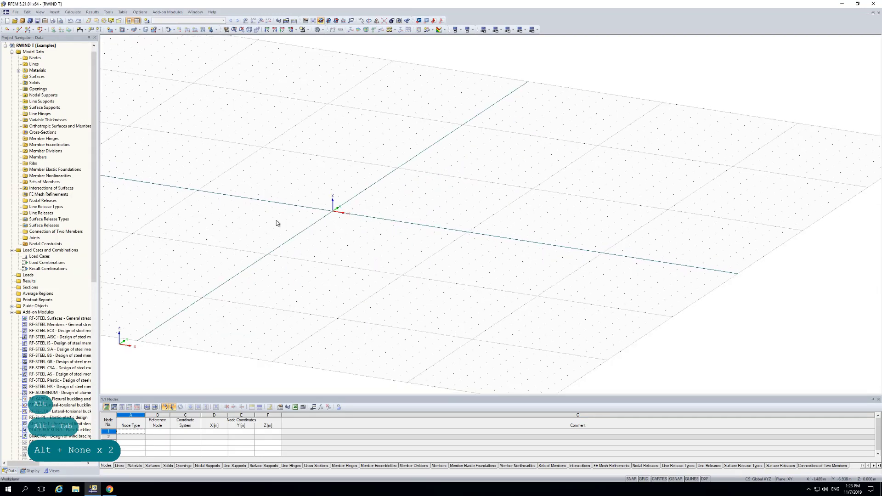
- Draw a line from the origin with a length of 108 m at an angle of 0° in the work plane
click(20, 29)
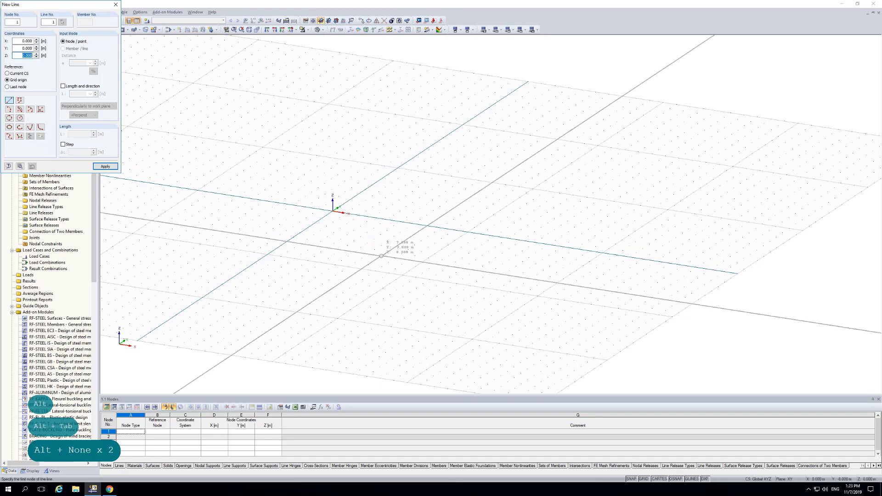
click(63, 86)
click(92, 94)
double_click(92, 94)
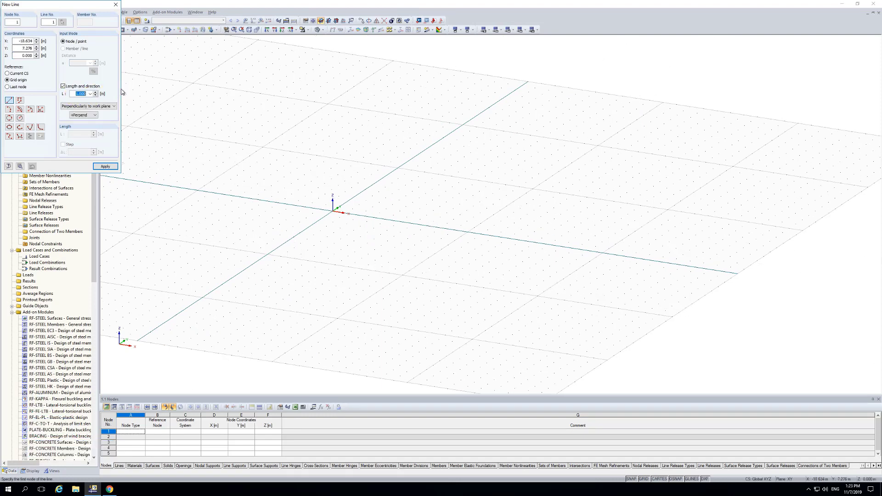
click(85, 106)
click(81, 117)
click(92, 115)
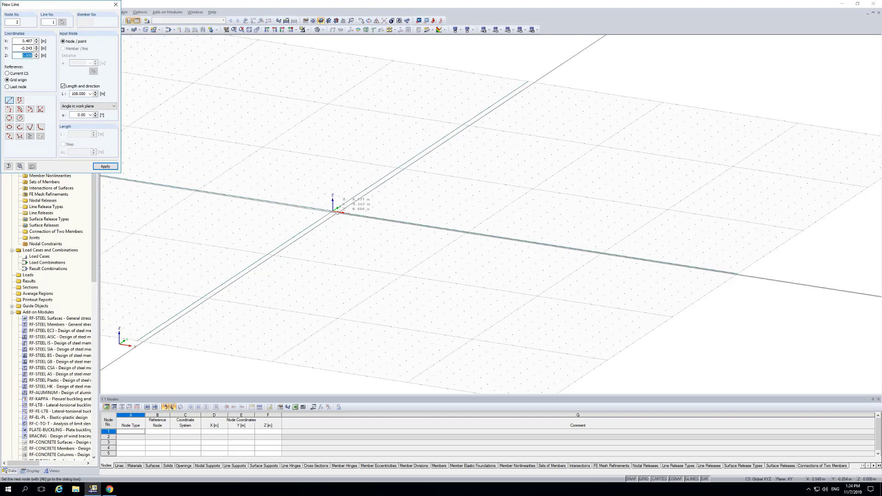
click(335, 211)
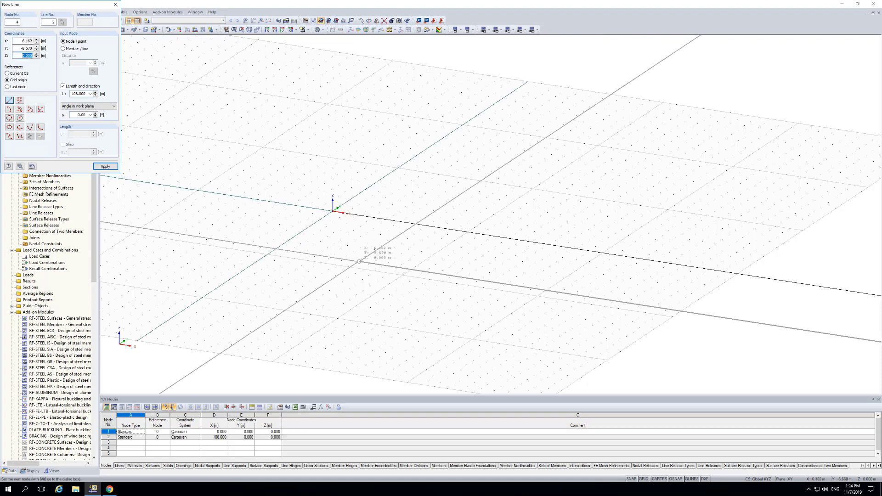
key(Escape)
- Draw an 85 m line at -90° in the work plane from the far end of the first line
scroll(274, 231, down, 6)
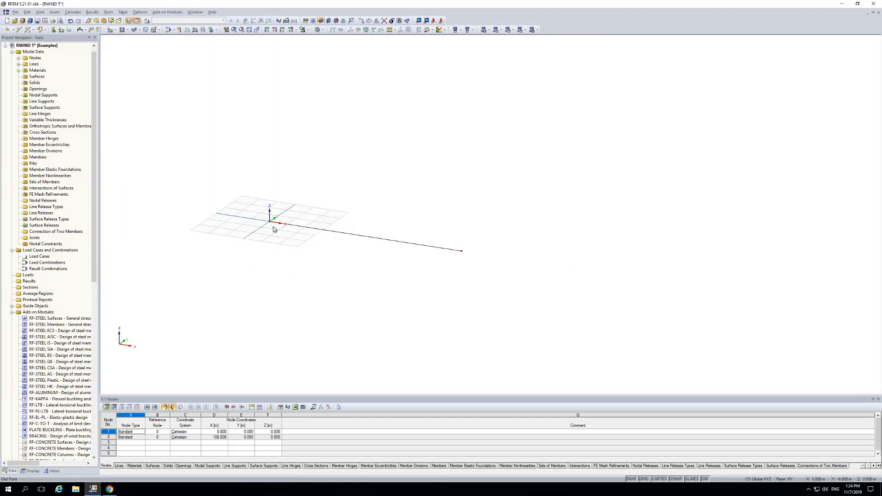
scroll(273, 229, up, 2)
middle_drag(399, 290, 433, 250)
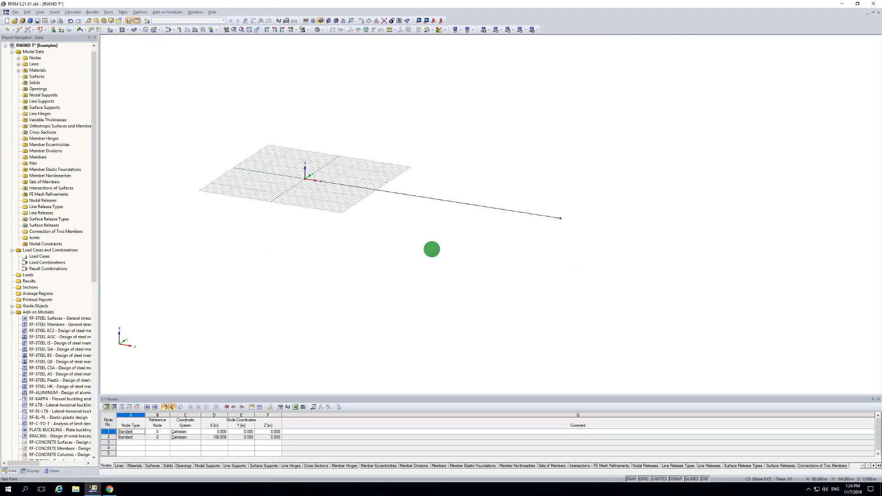
click(19, 29)
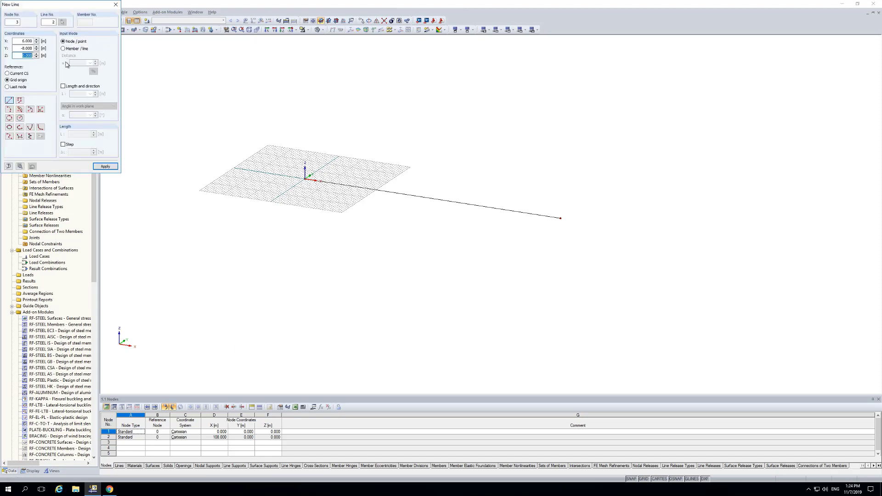
click(63, 86)
double_click(79, 93)
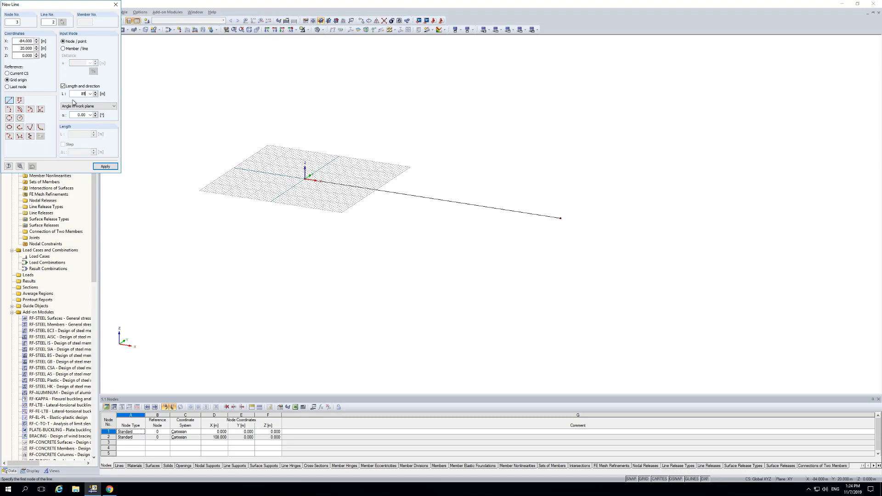
double_click(81, 115)
key(Return)
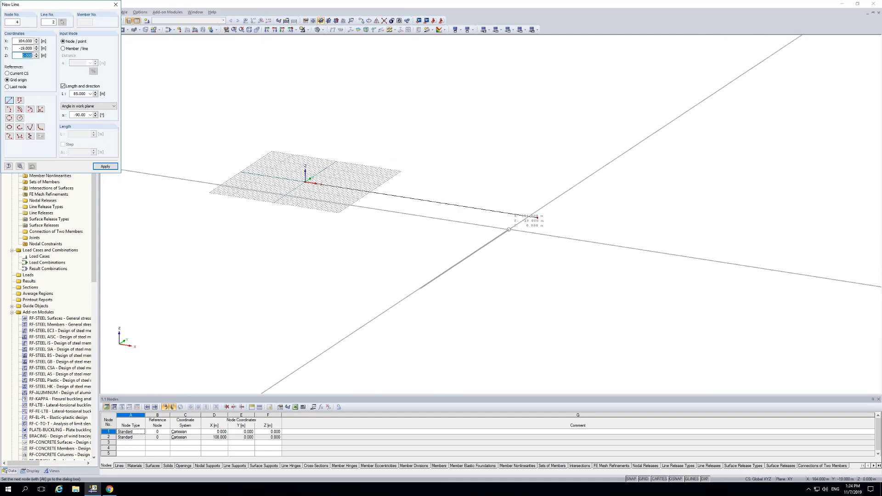
click(537, 218)
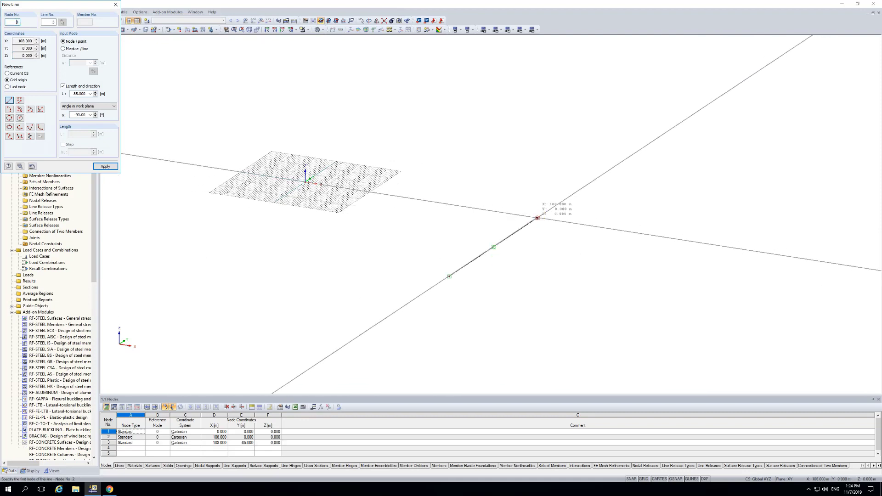
- Draw a 22 m line at -90° in the work plane from the origin
double_click(85, 93)
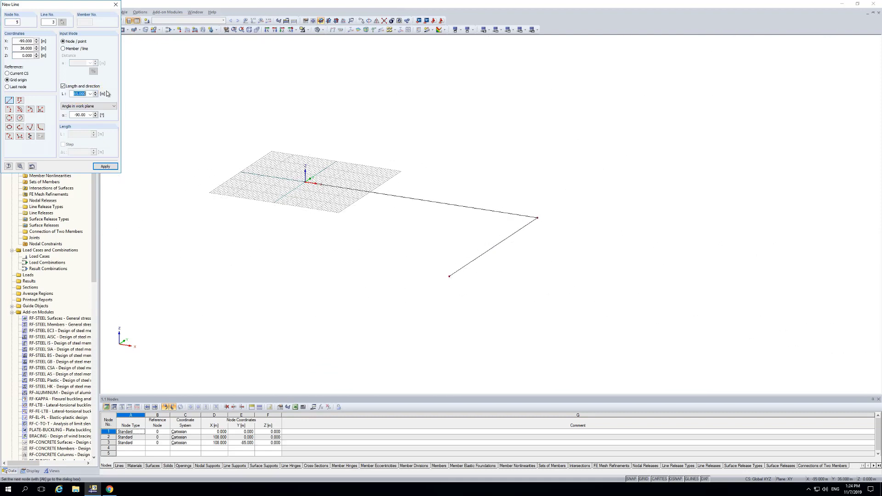
text(22)
key(Return)
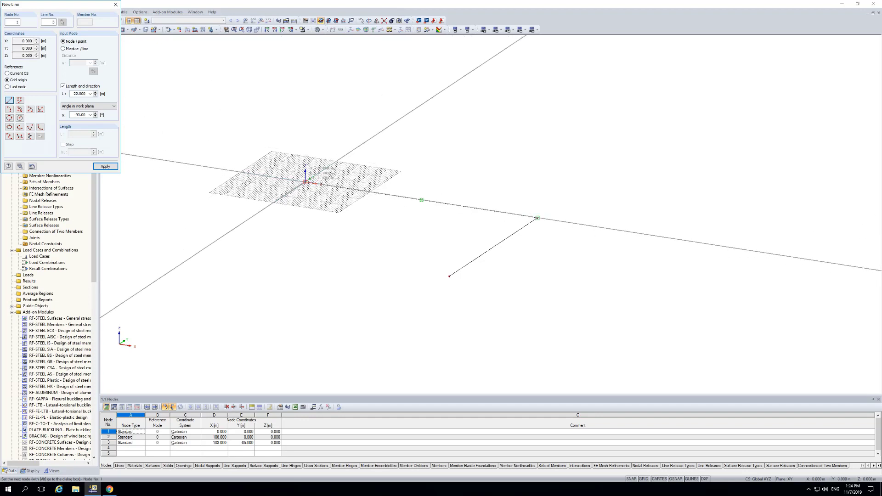
click(305, 182)
key(Escape)
- Close the four-sided outline with a line joining the free ends of the 22 m and 85 m lines
middle_drag(305, 206, 403, 223)
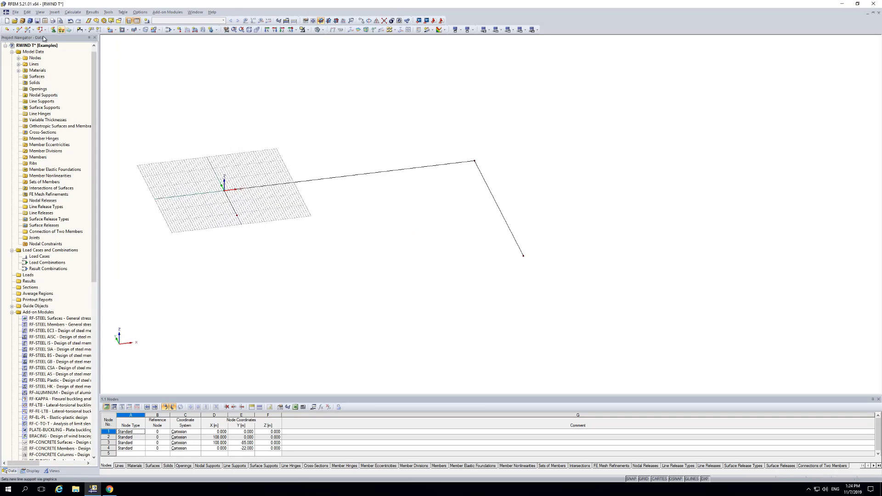
click(19, 30)
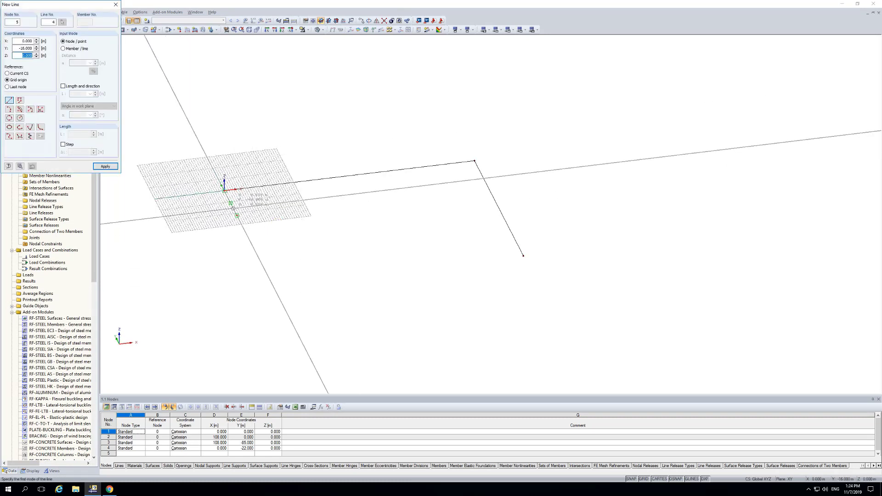
click(237, 215)
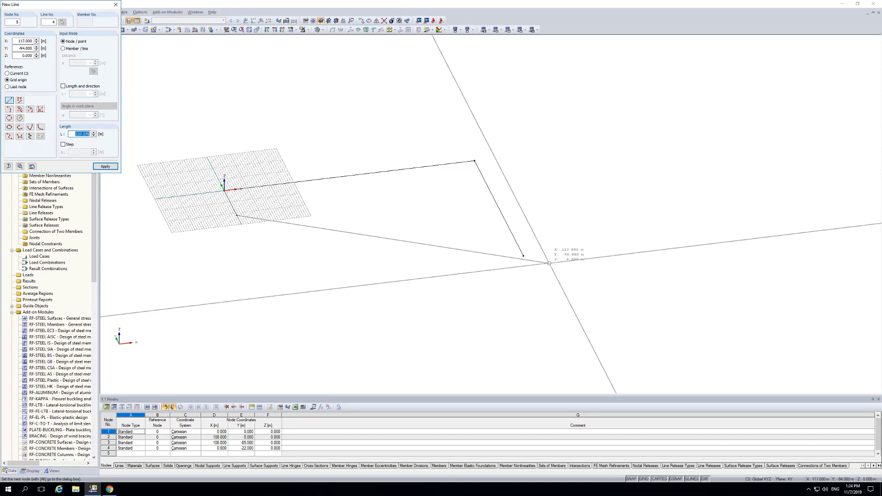
click(524, 257)
mouse_move(343, 286)
middle_down()
mouse_move(402, 298)
mouse_move(380, 289)
mouse_move(325, 305)
middle_up()
key(Escape)
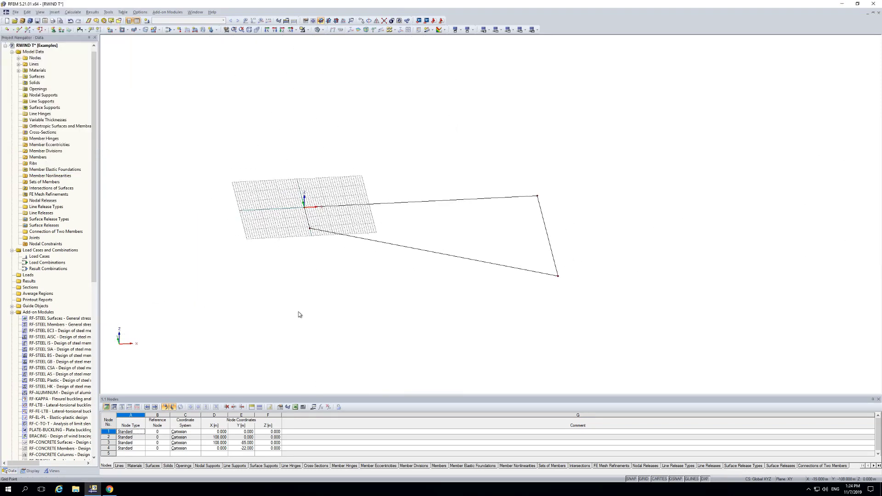
- Hide the grid and set up one copy of the four outline lines, displaced 105 m in Z
click(645, 481)
ctrl+middle_drag(449, 351, 372, 278)
drag(276, 174, 616, 351)
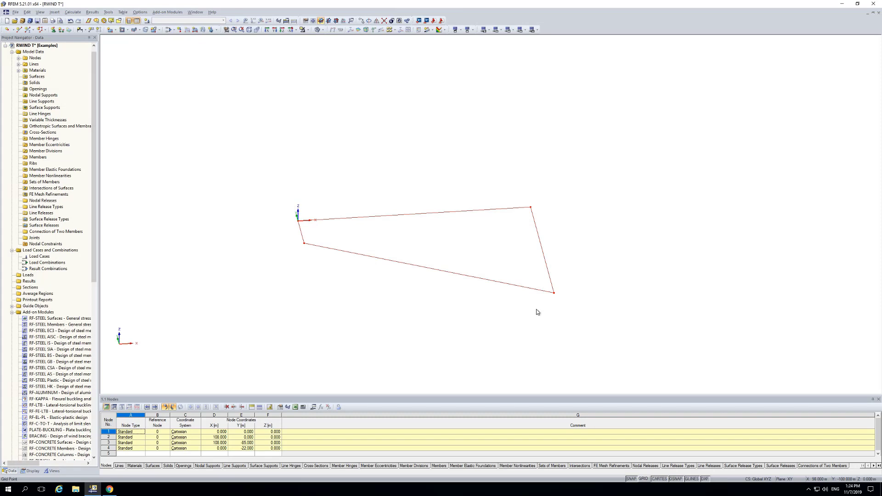
ctrl+middle_drag(536, 309, 516, 292)
right_click(517, 286)
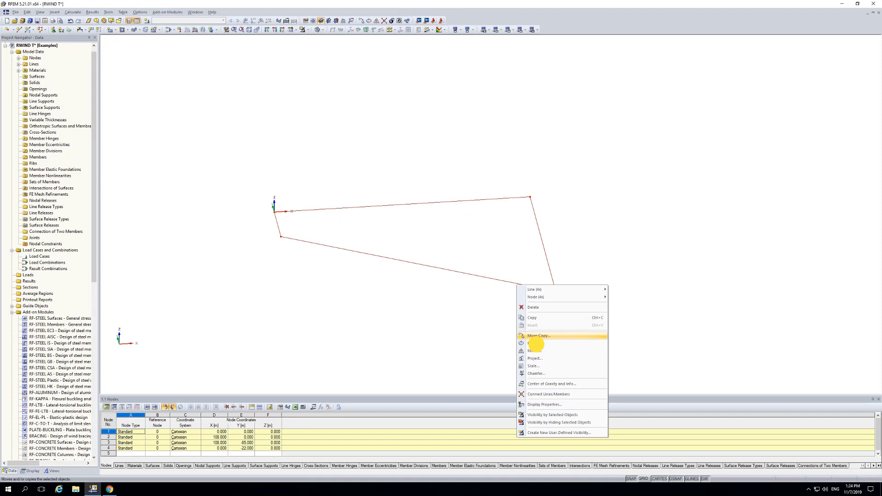
click(538, 336)
click(354, 182)
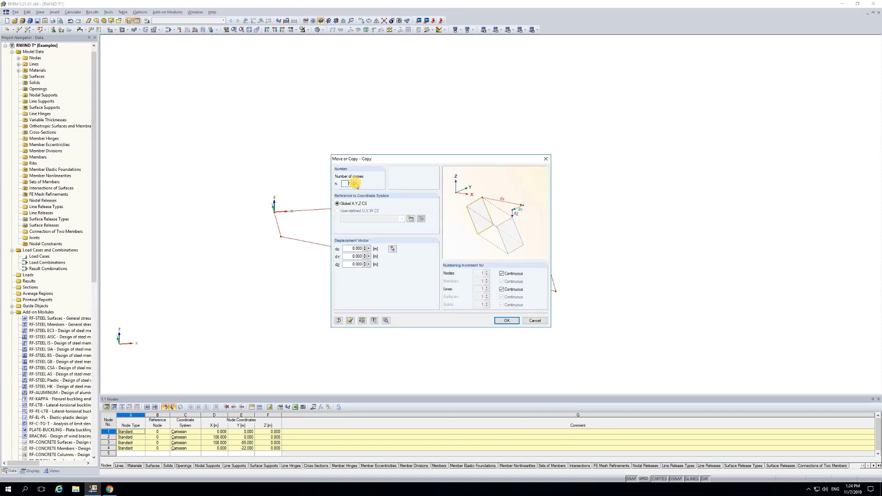
click(404, 263)
- Enable creating new surfaces between the selected lines and their copies, and carry out the copy
click(385, 320)
click(338, 219)
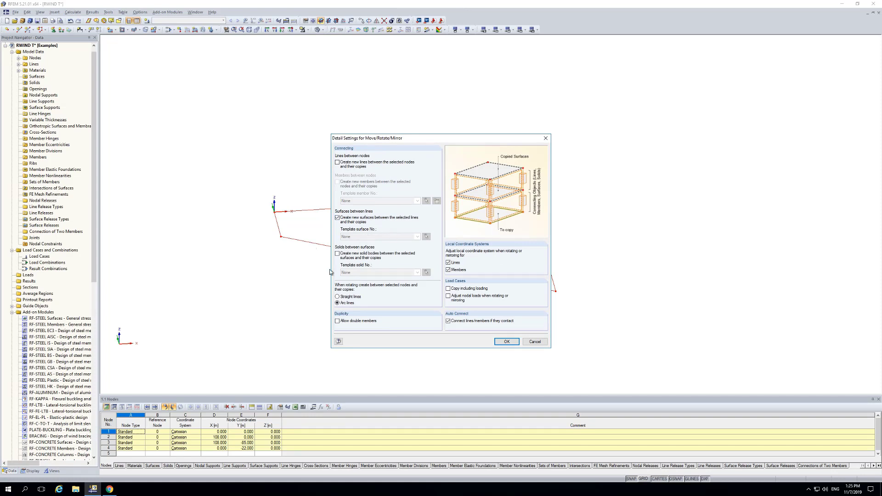
click(503, 342)
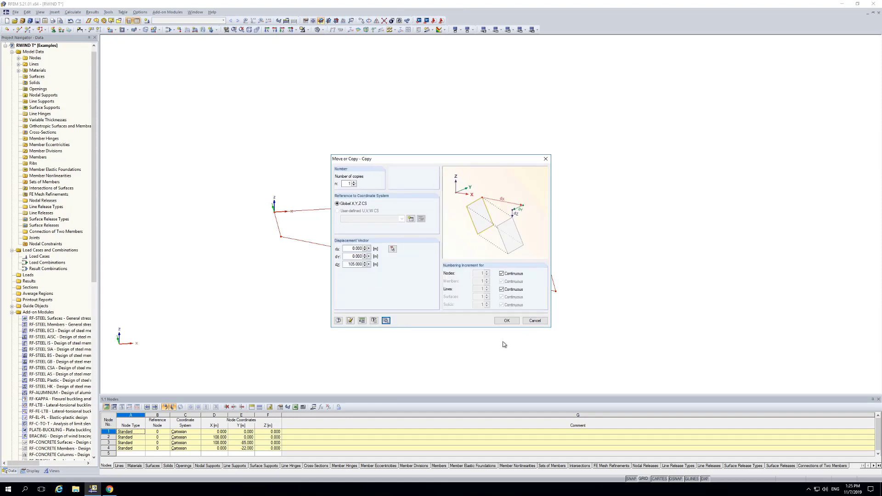
click(506, 321)
- Isolate the top outline of the building by limiting visibility to its lines and nodes
middle_drag(315, 333, 430, 340)
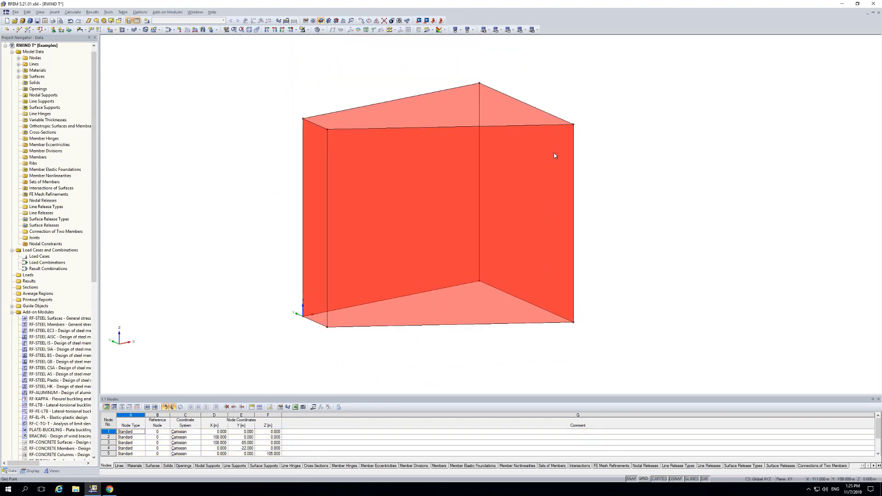
ctrl+middle_drag(653, 197, 642, 203)
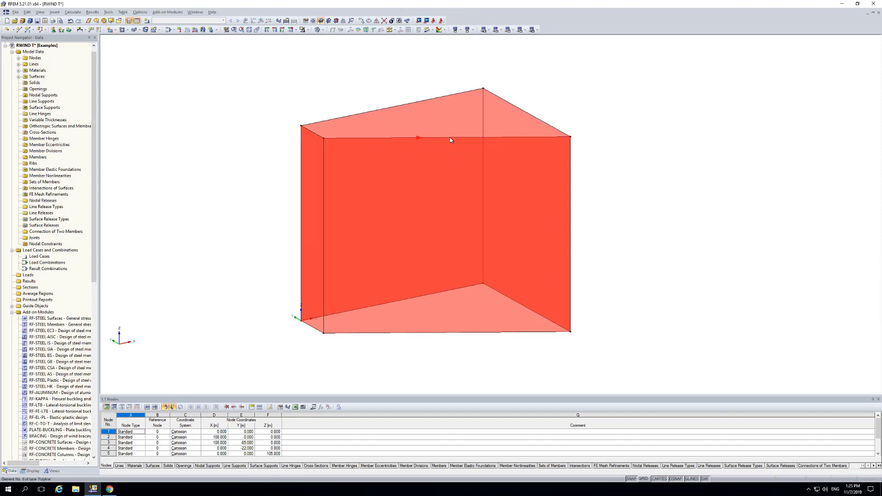
mouse_move(649, 194)
ctrl+middle_down()
mouse_move(562, 193)
mouse_move(579, 189)
mouse_move(496, 136)
ctrl+middle_up()
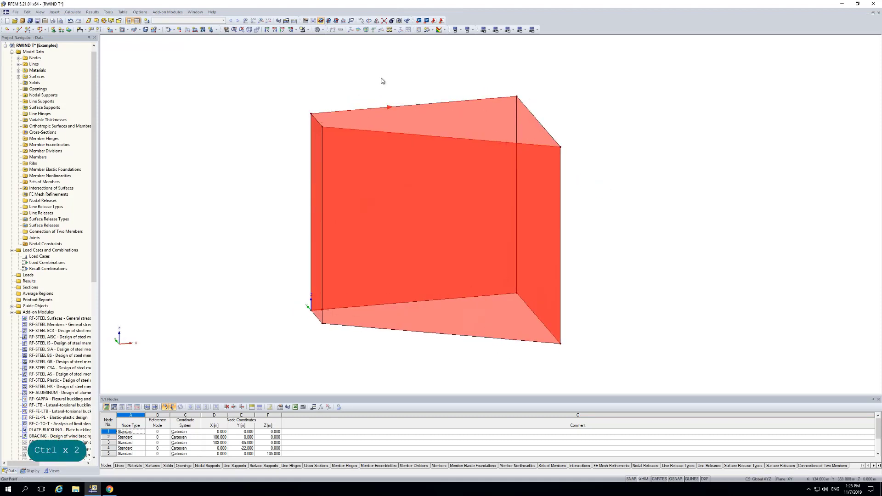
ctrl+drag(278, 75, 617, 168)
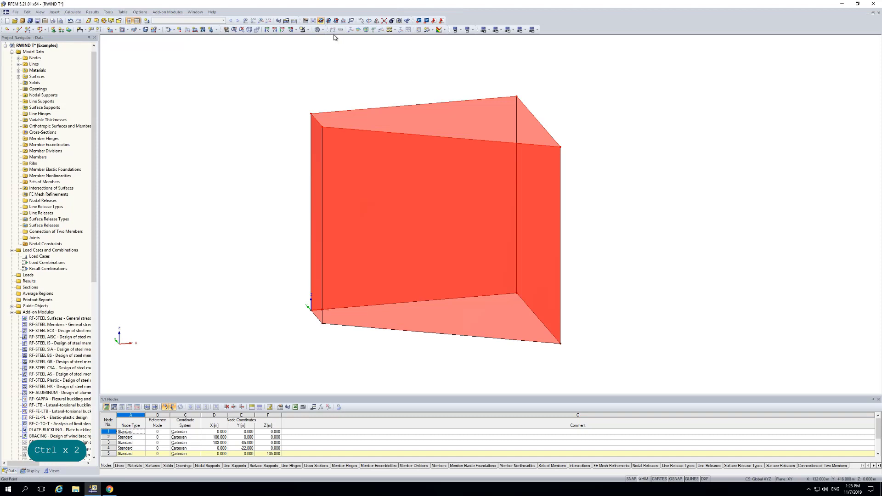
click(305, 30)
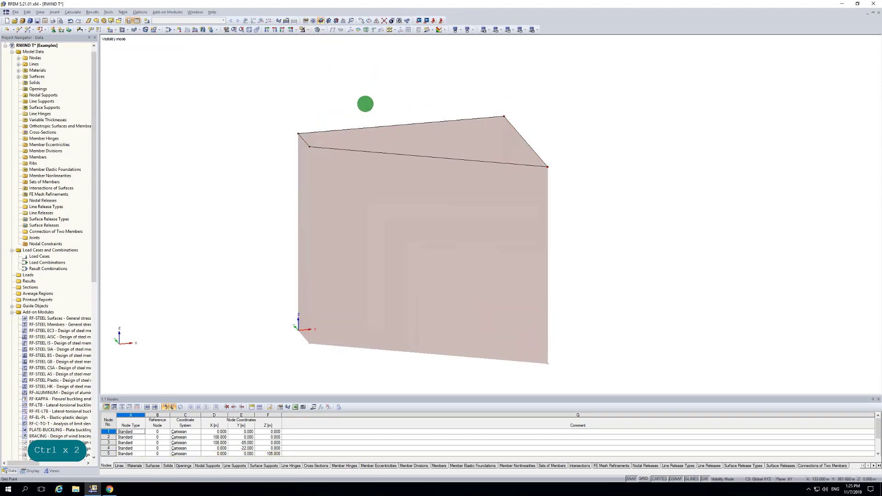
- Divide the two long top edges, lines 5 and 8, with 2 intermediate nodes each
ctrl+click(388, 158)
right_click(387, 158)
mouse_move(413, 191)
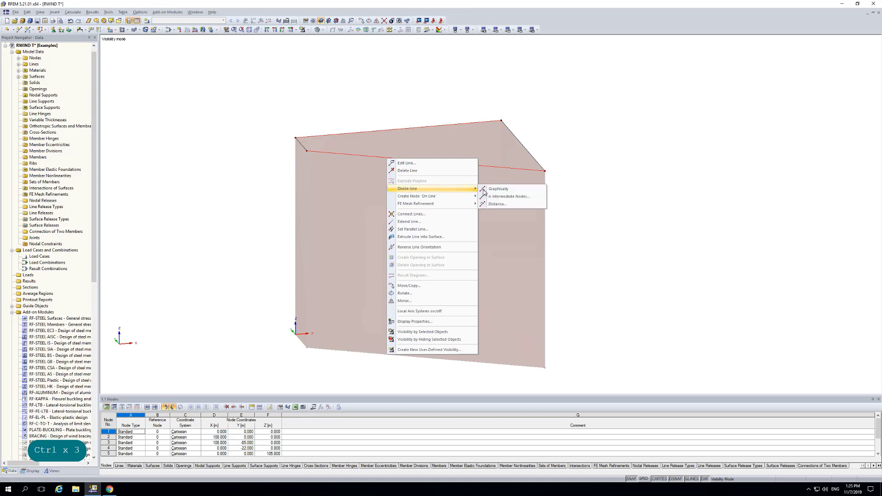
click(504, 198)
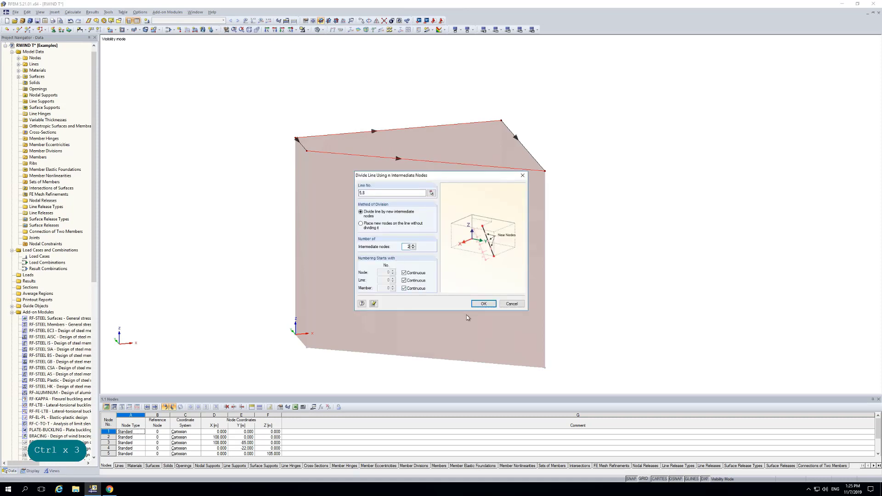
click(489, 307)
click(663, 245)
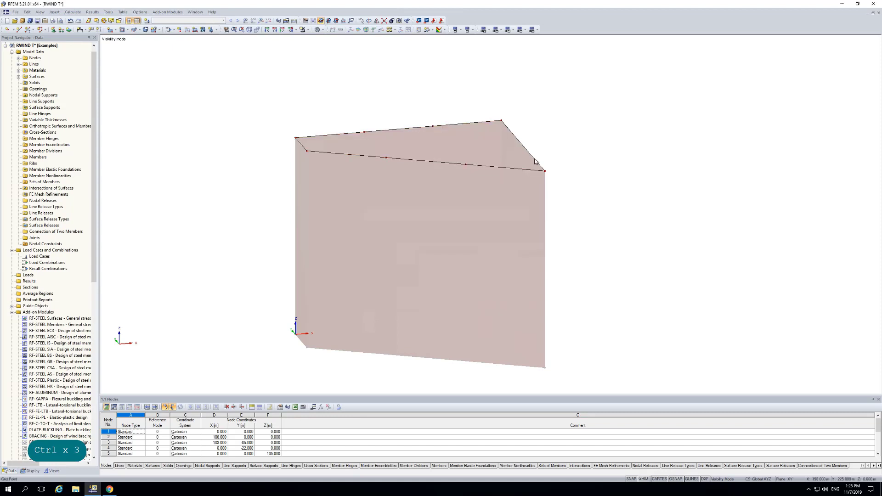
- Divide the 85 m top edge, line 6, with 1 intermediate node
right_click(528, 153)
mouse_move(557, 182)
click(636, 196)
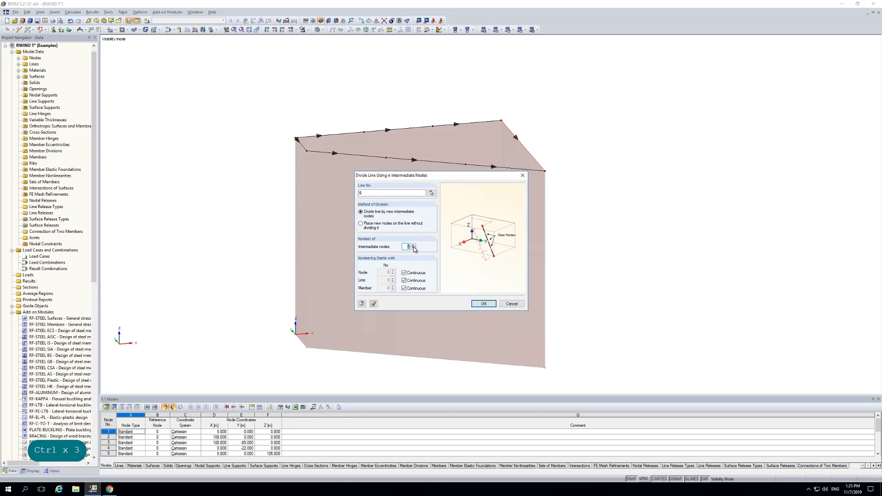
text(1)
click(477, 304)
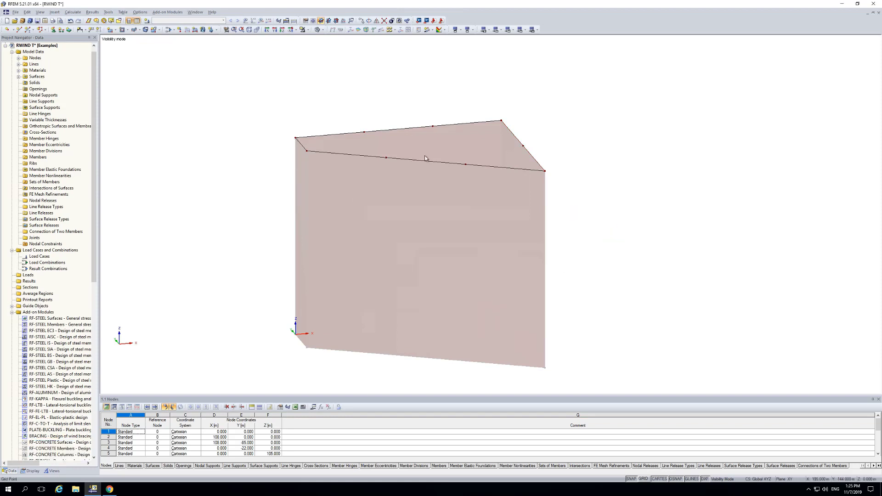
- Place a node at 50% between the front top edge's first division node and the rear top edge's second division node
click(22, 29)
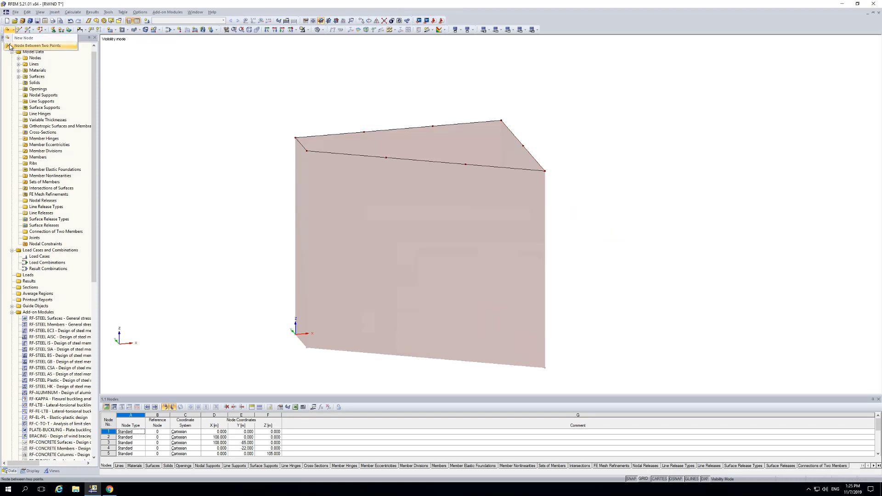
click(30, 31)
ctrl+middle_drag(322, 110, 349, 138)
click(375, 158)
click(425, 109)
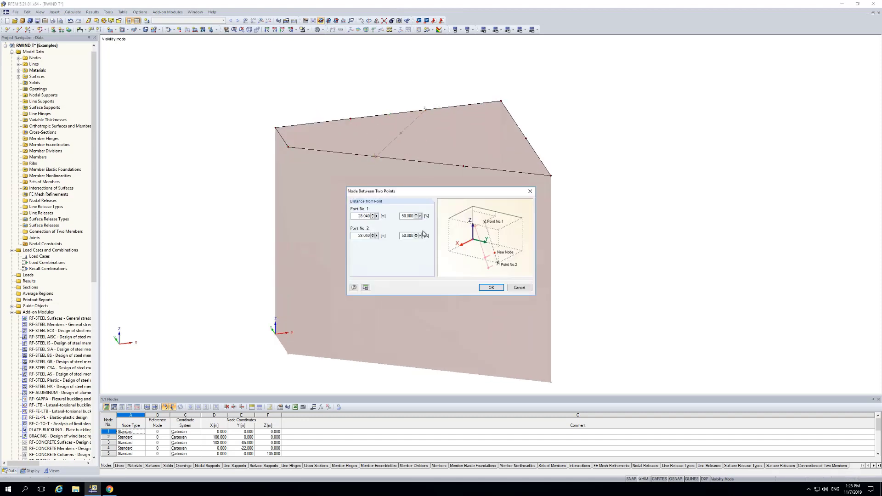
click(496, 288)
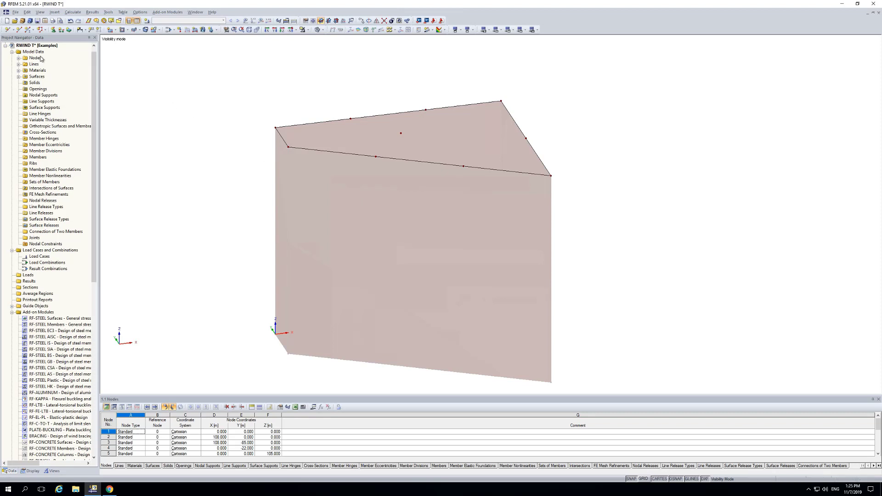
- Draw a closed loop of four lines joining the 85 m edge's division node, both long edges' second division nodes and the middle node
click(19, 29)
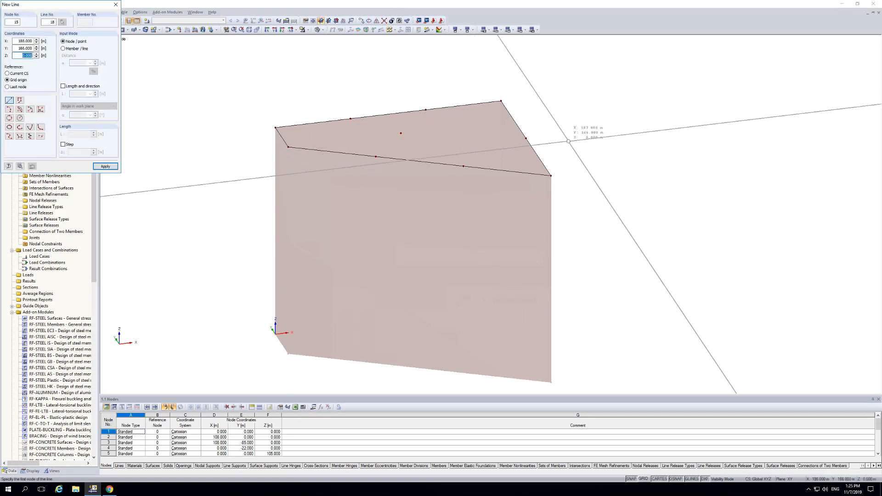
click(375, 157)
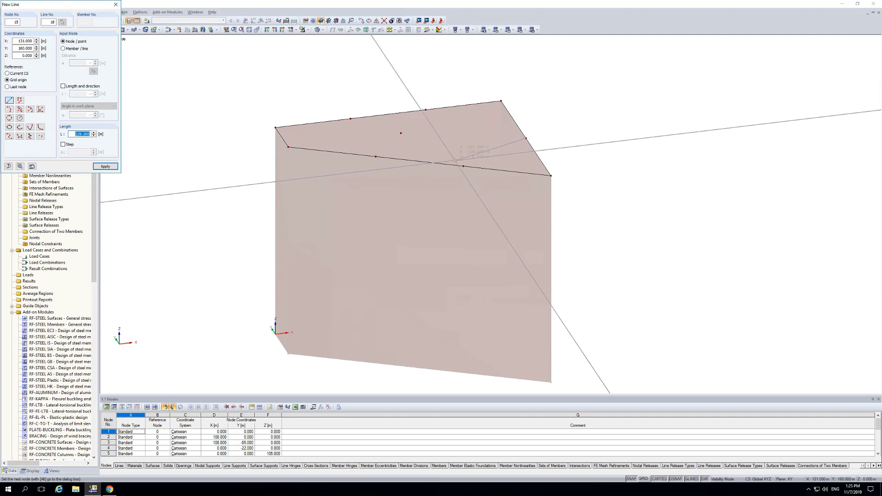
click(463, 166)
click(401, 133)
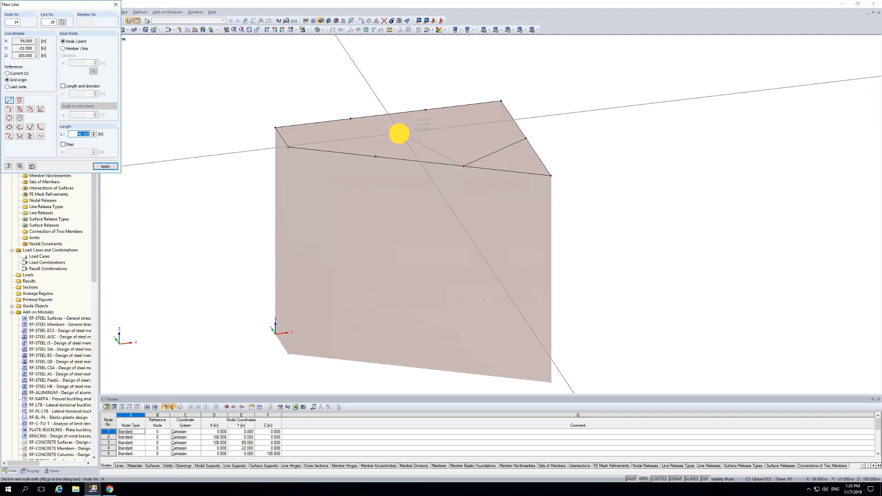
click(426, 110)
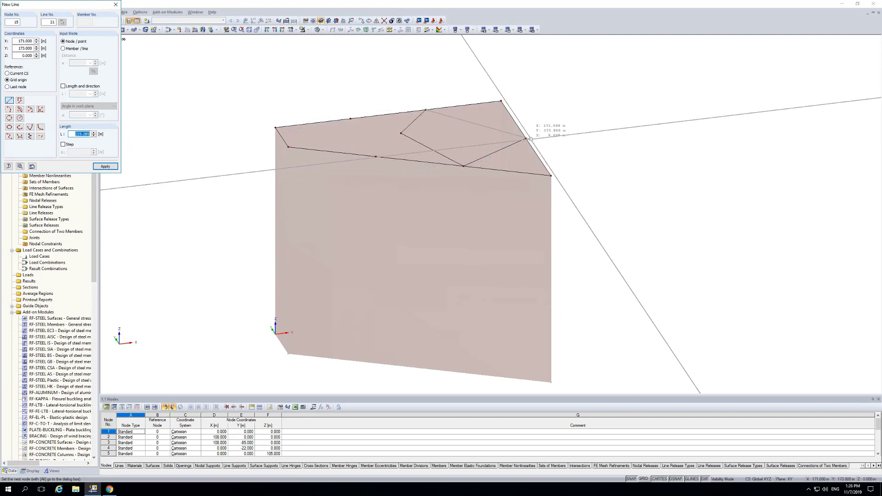
click(527, 138)
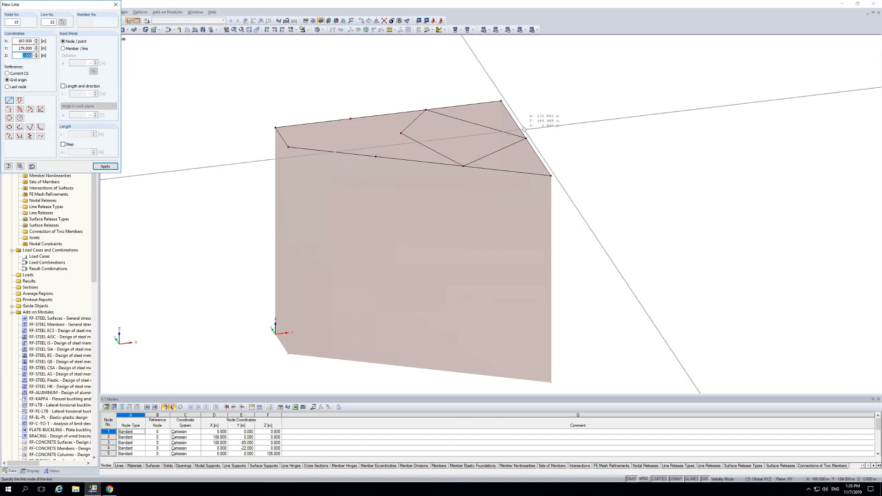
- Draw lines from the rear edge's first division node to the middle node, front first division node and front corner, and join the middle and front nodes
click(400, 134)
click(373, 157)
click(402, 134)
click(351, 119)
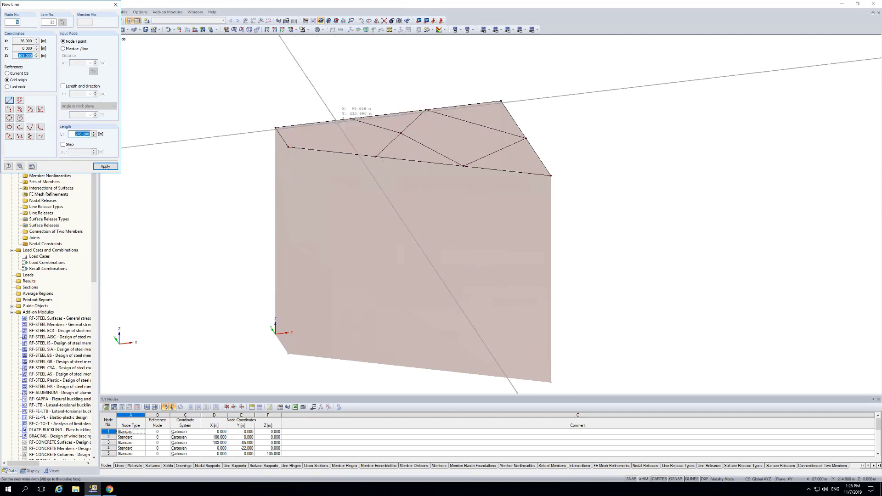
click(288, 147)
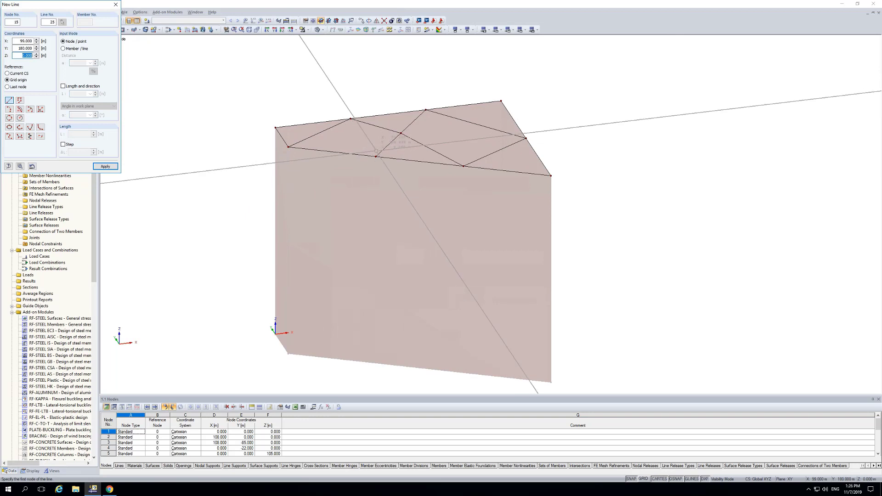
click(376, 157)
click(357, 79)
key(Escape)
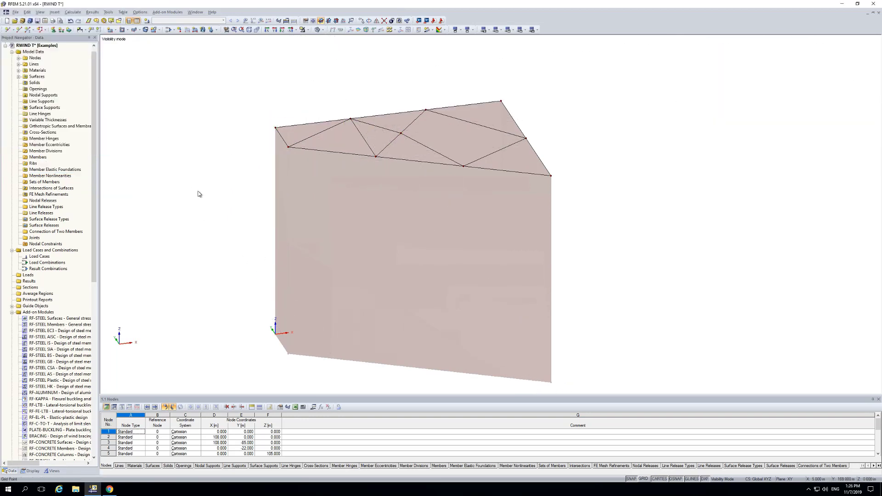
- Place 1 intermediate node on every roof line without dividing the lines
ctrl+right_drag(209, 221, 206, 197)
drag(247, 102, 576, 194)
right_click(512, 168)
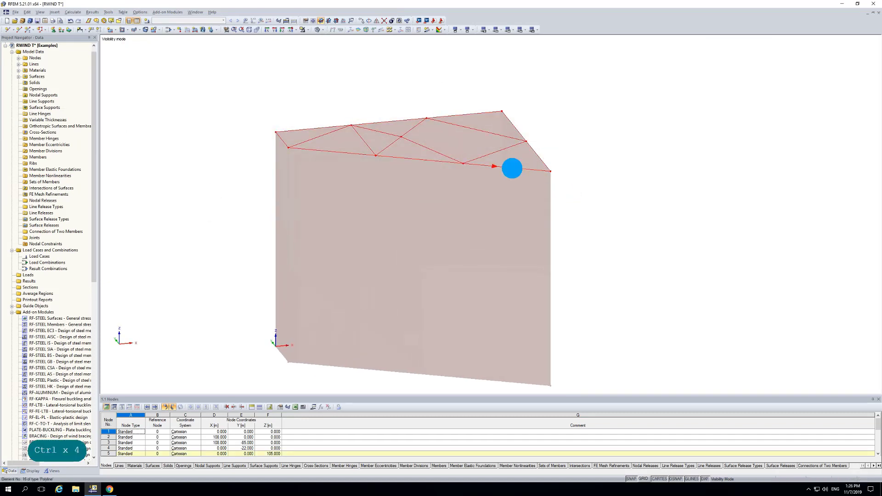
mouse_move(598, 177)
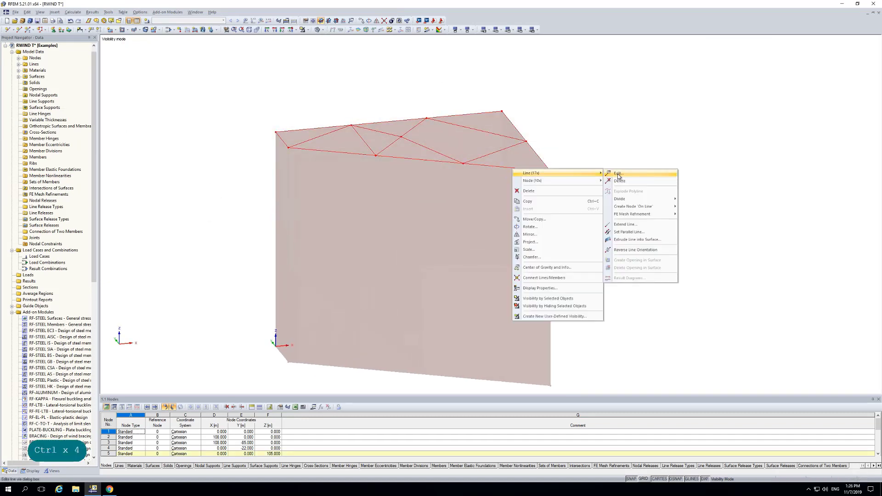
click(641, 199)
click(698, 207)
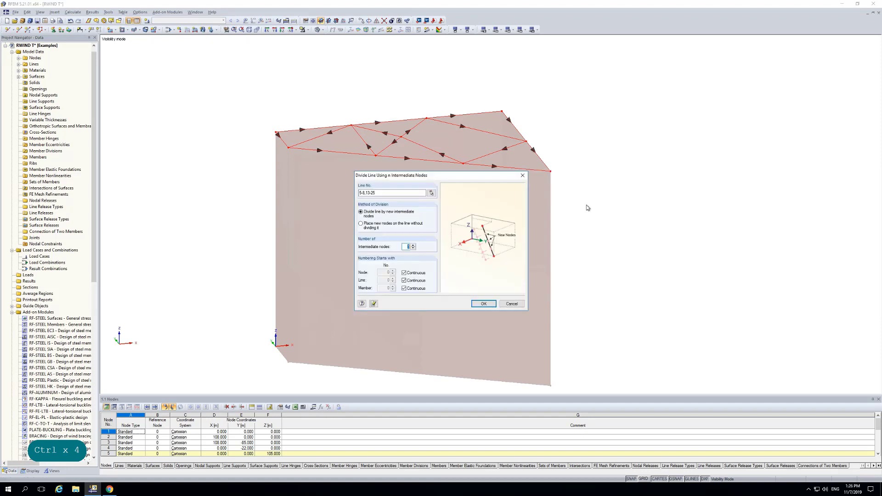
click(410, 248)
click(361, 224)
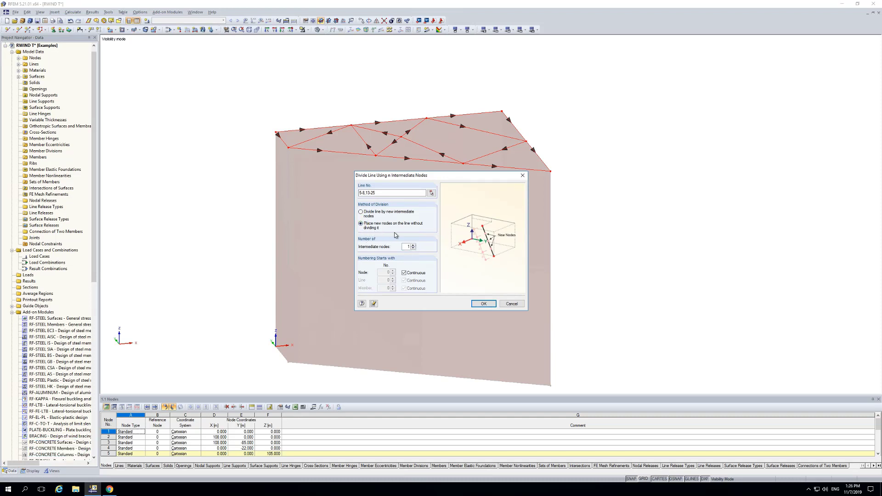
click(480, 304)
click(605, 259)
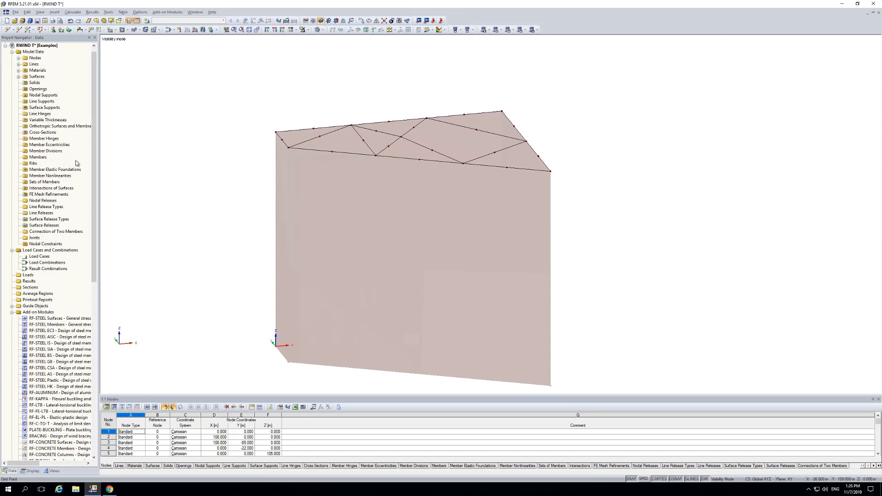
- Move nodes 15 to 31 down 6 m in the global Z direction, without making copies
click(19, 58)
click(47, 151)
click(46, 151)
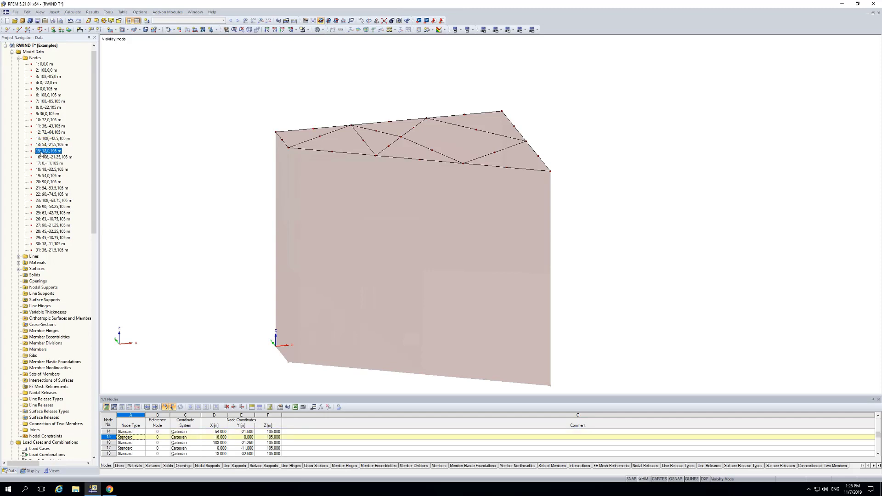
shift+click(47, 251)
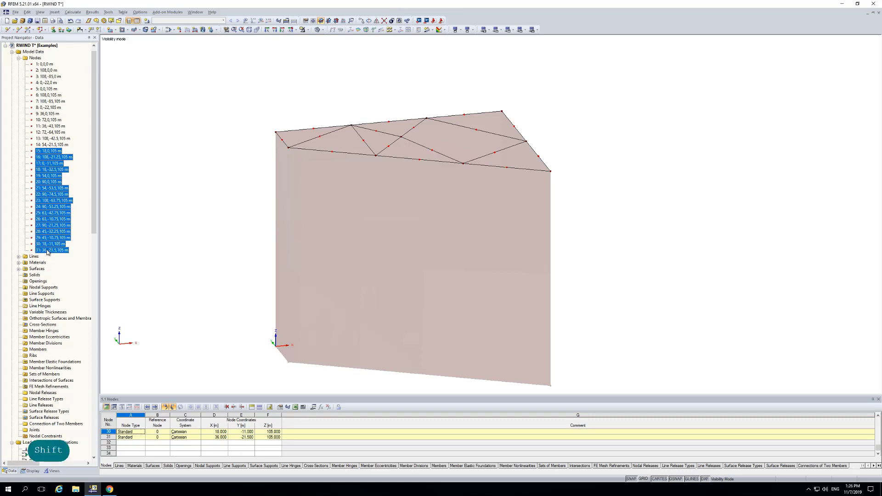
right_click(51, 212)
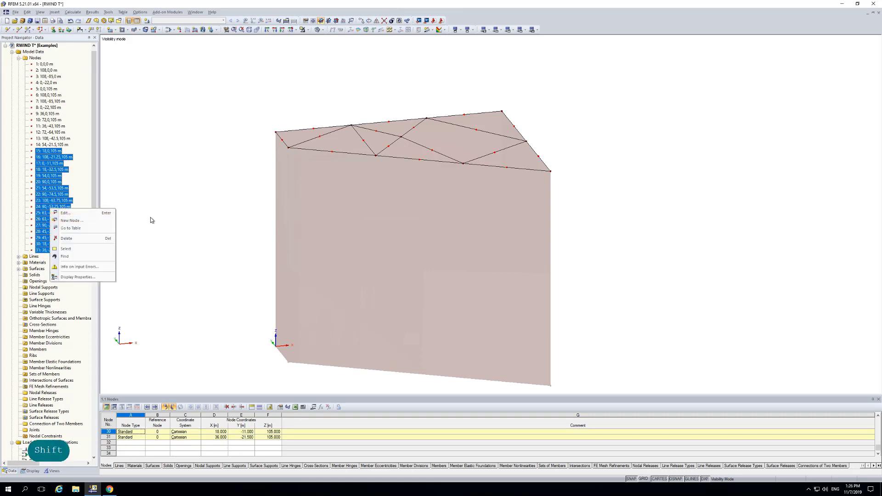
click(362, 21)
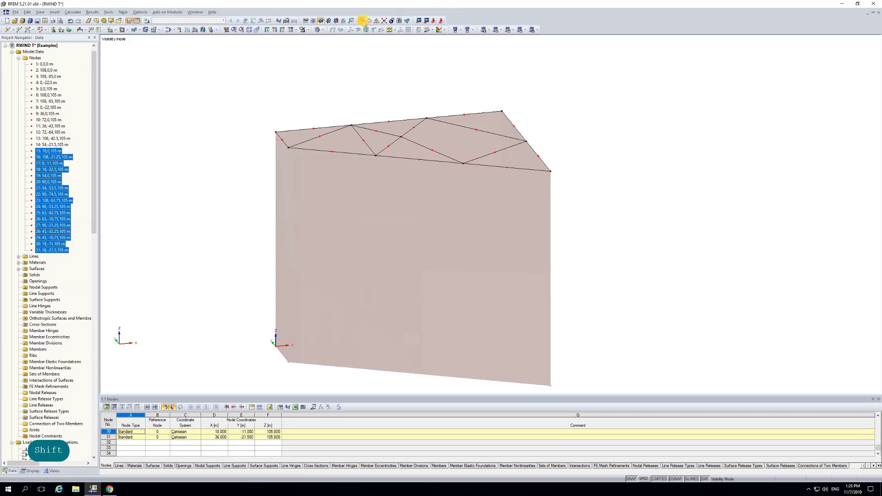
click(353, 185)
double_click(354, 264)
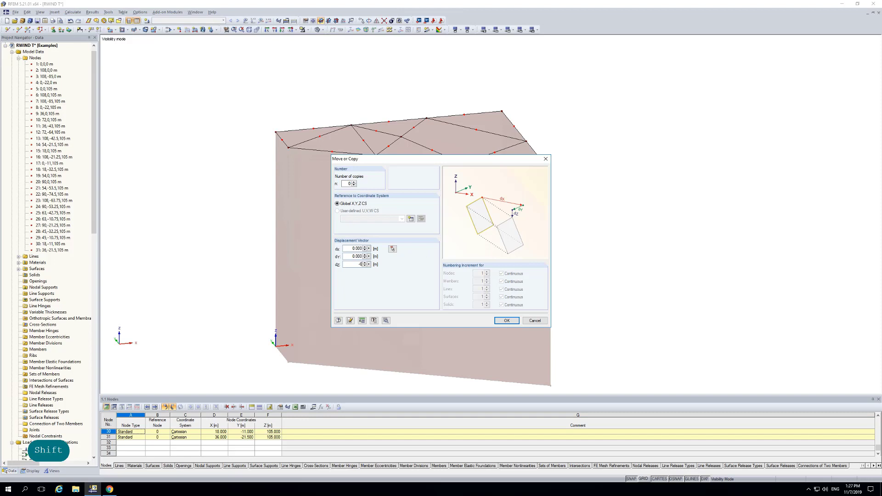
click(508, 320)
- Display the lines table in an enlarged pane and limit it to the selected roof lines
mouse_move(619, 259)
right_down()
mouse_move(573, 264)
mouse_move(447, 225)
mouse_move(557, 236)
mouse_move(613, 254)
right_up()
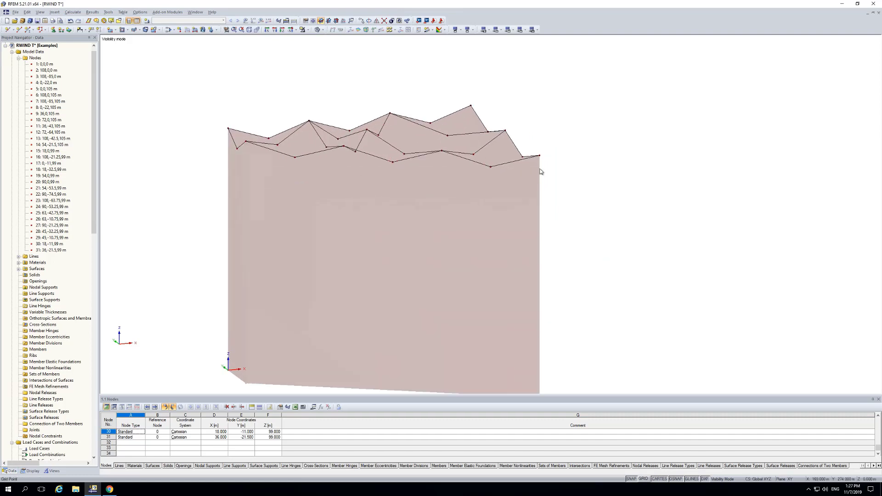
ctrl+middle_drag(187, 210, 204, 230)
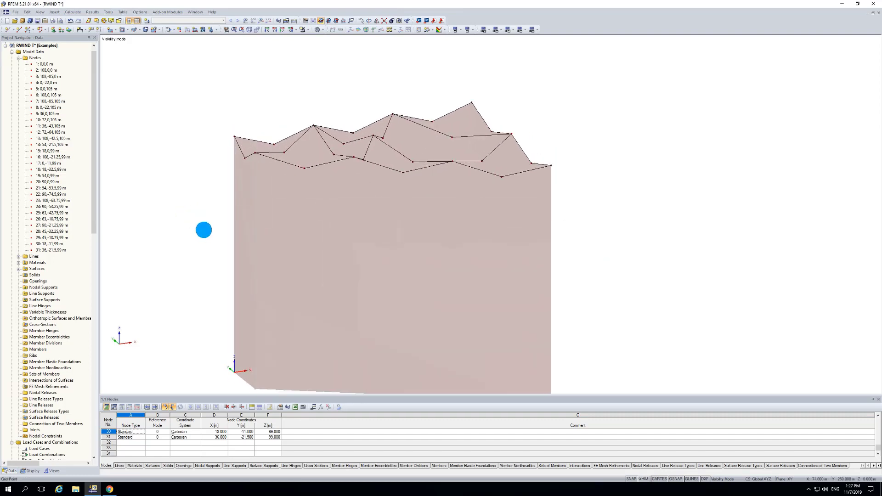
click(119, 465)
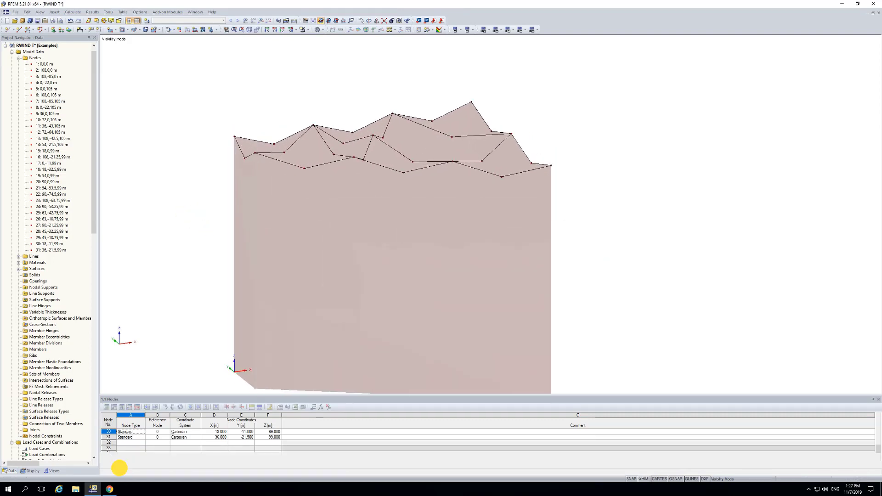
middle_drag(172, 322, 217, 254)
drag(208, 395, 216, 350)
middle_drag(268, 230, 259, 256)
scroll(259, 255, down, 2)
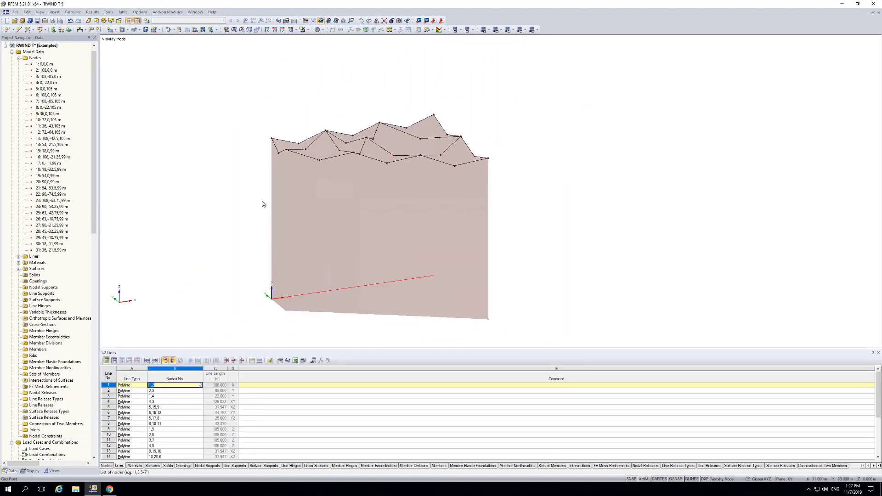
drag(239, 110, 565, 202)
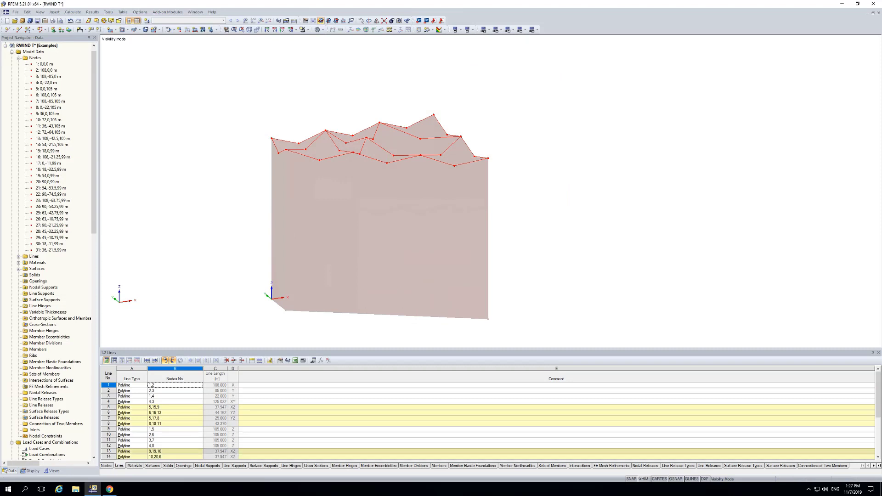
click(269, 361)
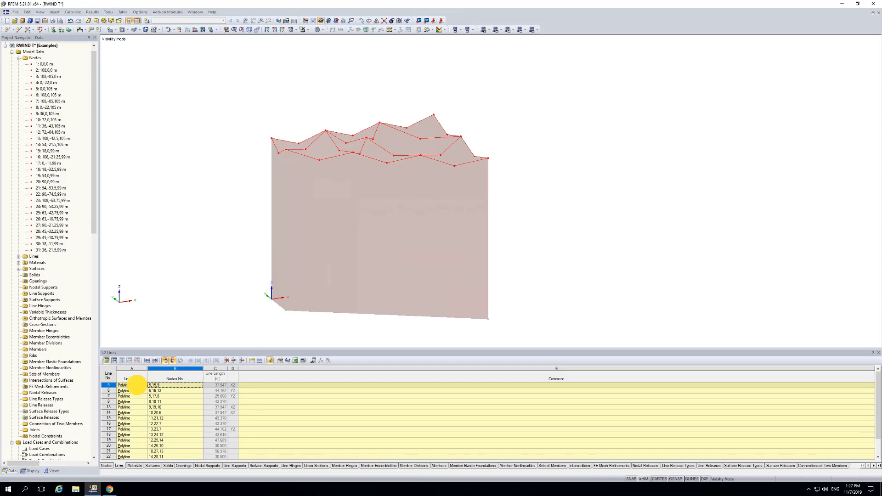
- Change the line type of all listed roof lines from polyline to Arc
click(146, 386)
click(144, 385)
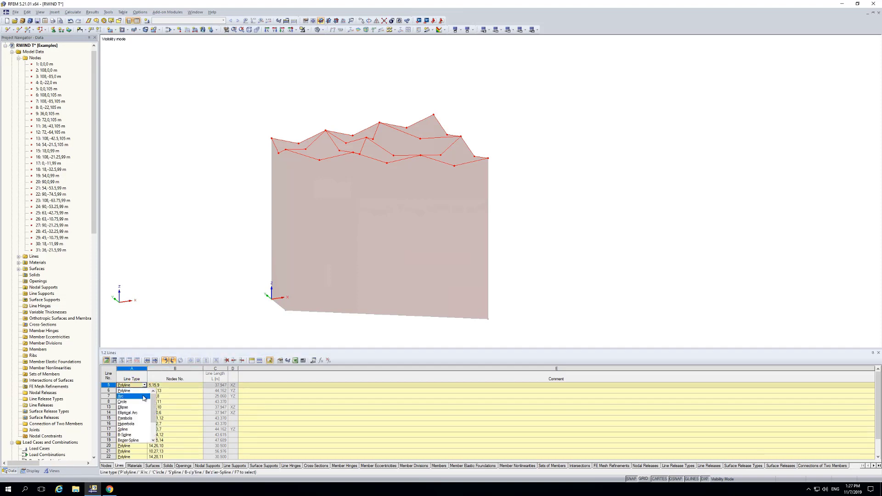
click(144, 396)
drag(136, 386, 129, 451)
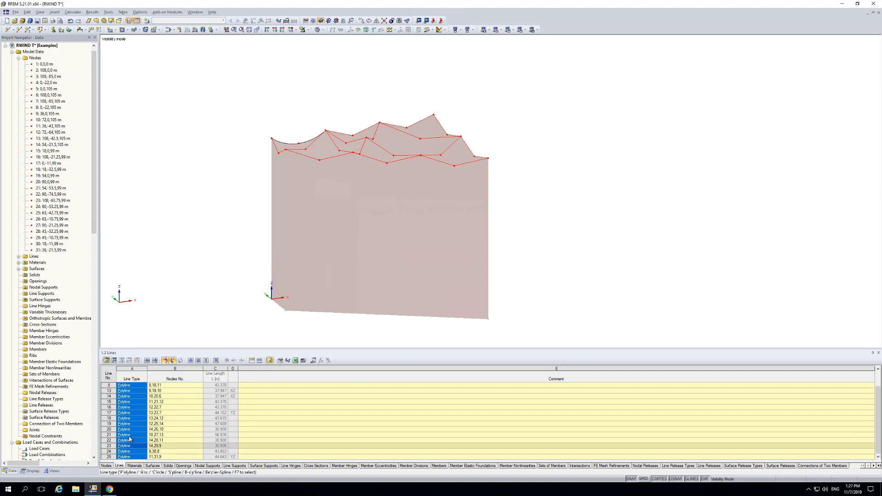
right_click(136, 419)
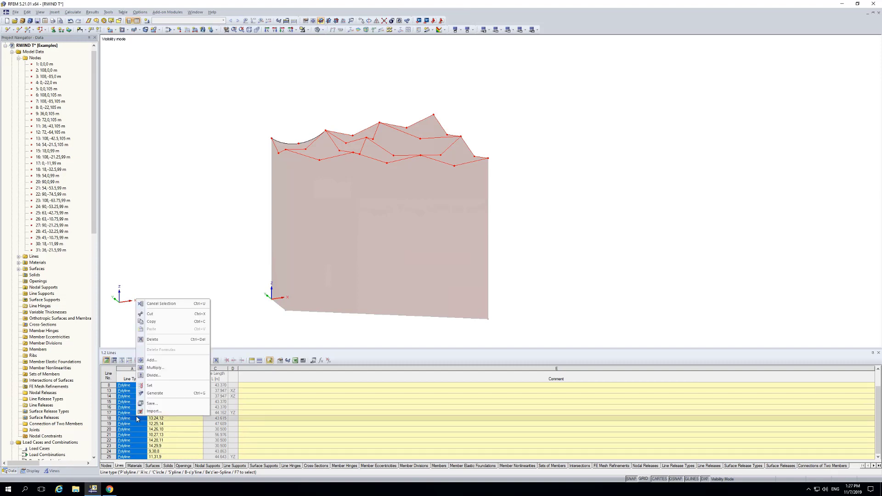
click(154, 386)
click(187, 298)
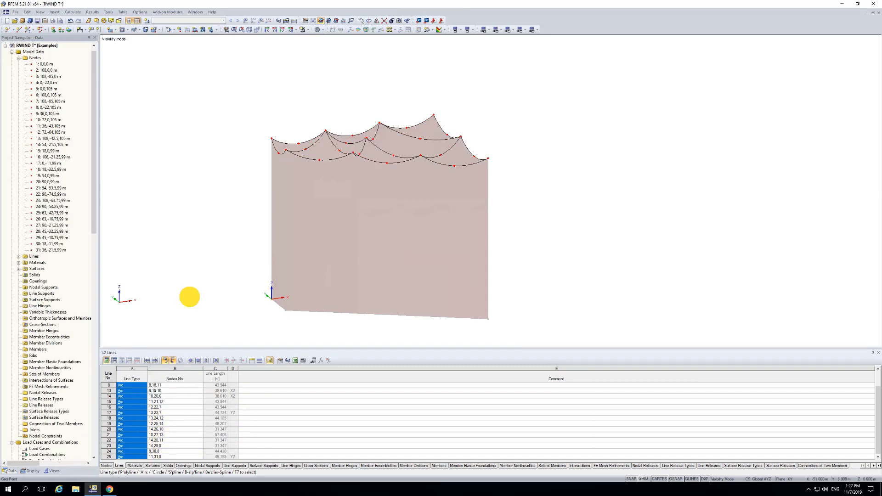
- Cancel the visibility mode so the whole building model is displayed again
ctrl+middle_drag(512, 209, 520, 232)
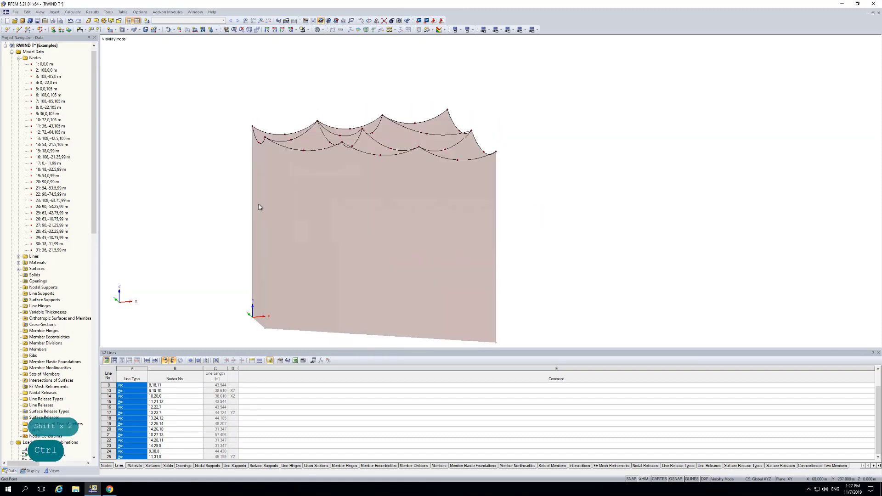
click(307, 30)
click(314, 91)
ctrl+middle_drag(284, 93, 304, 98)
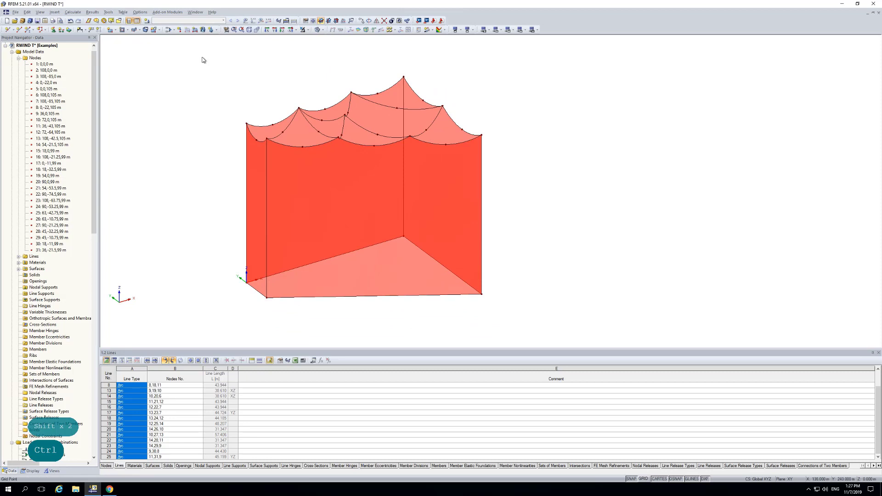
- Create a 180 mm thick Concrete C30/37 quadrangle surface bounded by arcs 5, 7 and 24 at the roof's corner above the origin
click(138, 30)
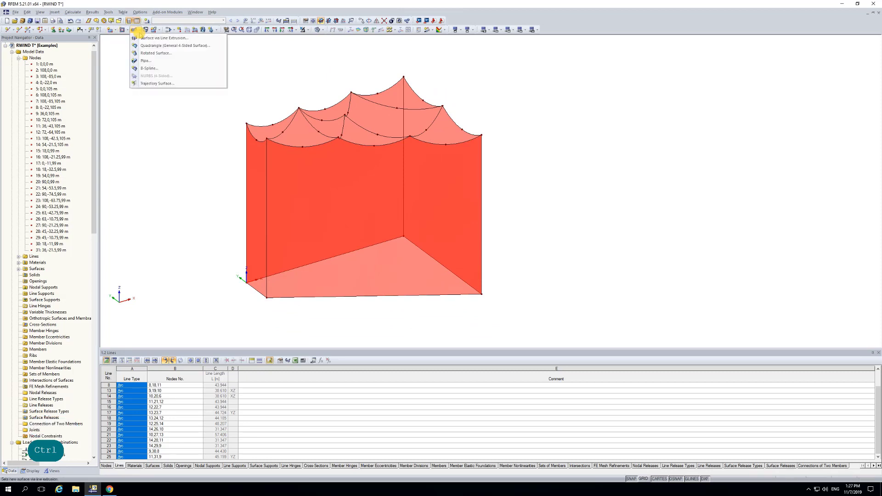
click(150, 46)
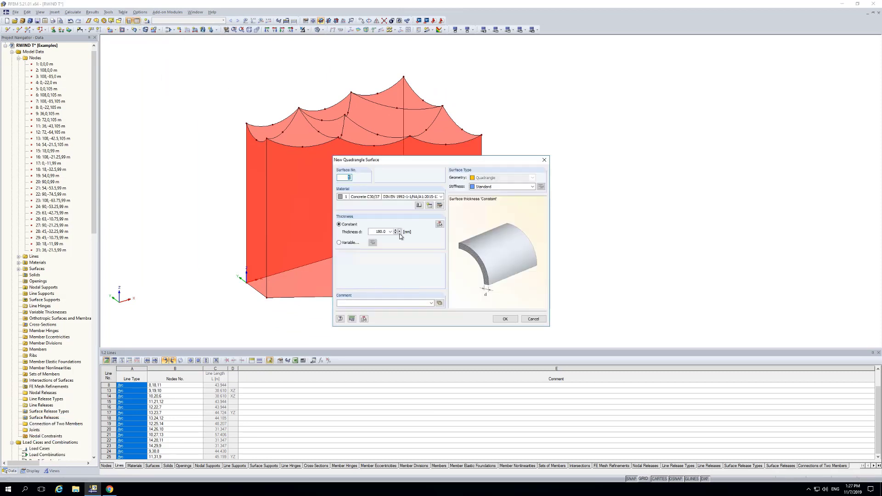
click(500, 316)
click(275, 134)
click(255, 134)
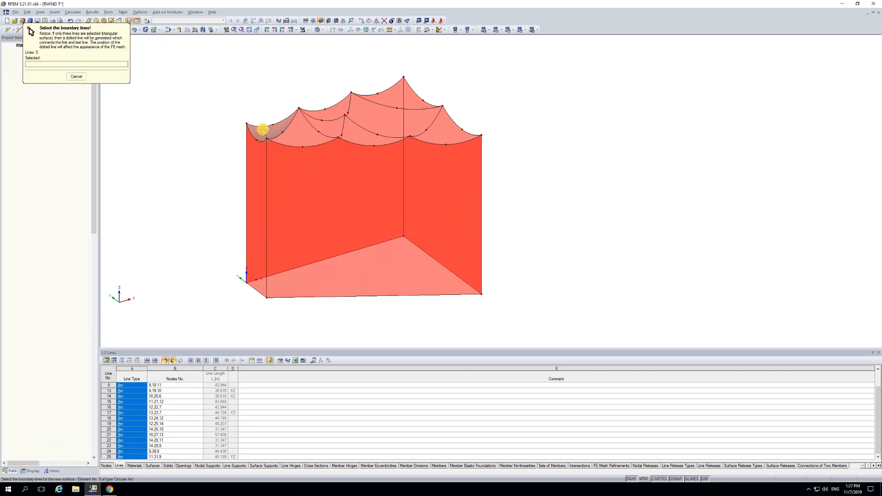
click(277, 143)
- Add quadrangle surfaces to the three neighbouring triangular roof fields, bounded by arcs 8-24-25, 22-23-25 and 13-20-23
click(317, 130)
click(344, 134)
click(340, 127)
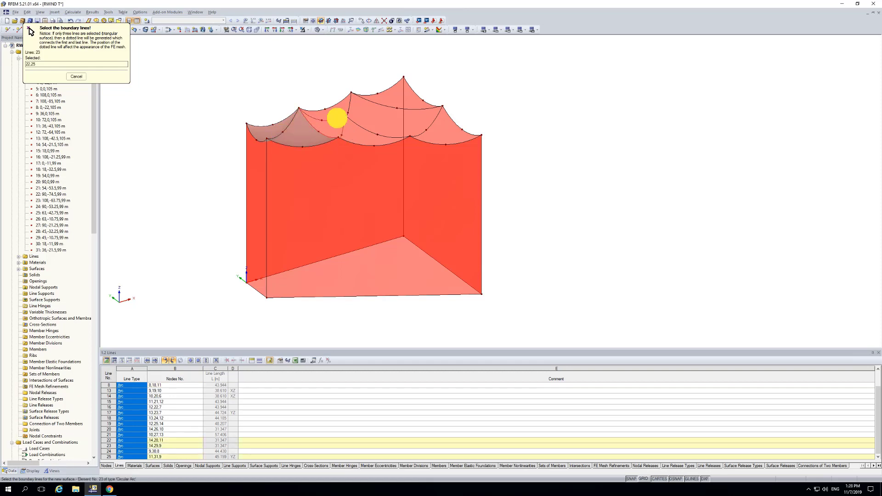
click(349, 110)
click(338, 117)
click(340, 102)
- Add a quadrangle surface to the rear corner roof field bounded by arcs 6, 14 and 21
click(381, 103)
click(376, 94)
click(406, 88)
- Add a quadrangle surface to the four-sided central roof field bounded by arcs 18, 19, 20 and 21
click(416, 109)
click(368, 107)
click(352, 123)
click(417, 122)
click(435, 121)
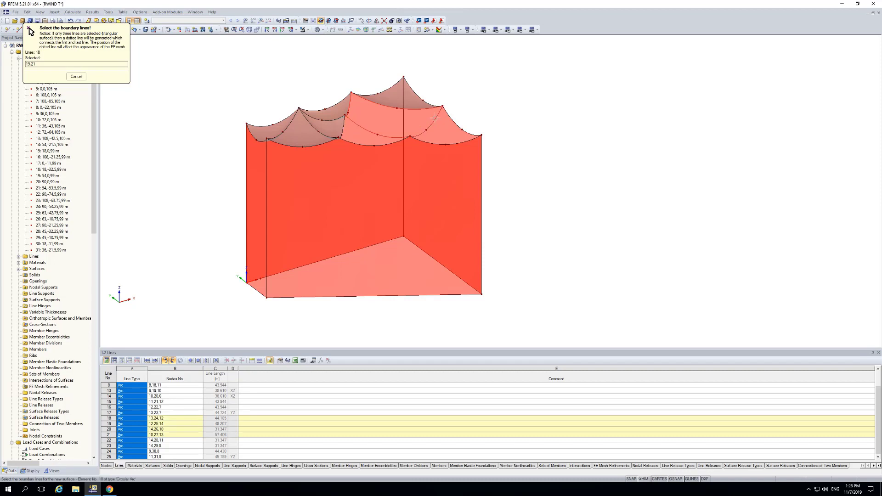
- Add quadrangle surfaces to the last two open roof fields, bounded by arcs 16-17-18 and 15-19-22
click(429, 134)
click(432, 122)
click(451, 118)
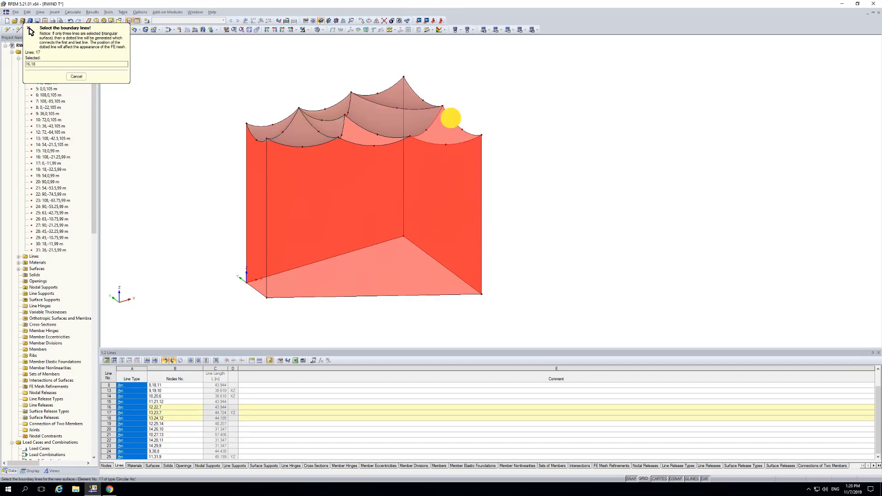
click(370, 143)
click(363, 132)
click(343, 125)
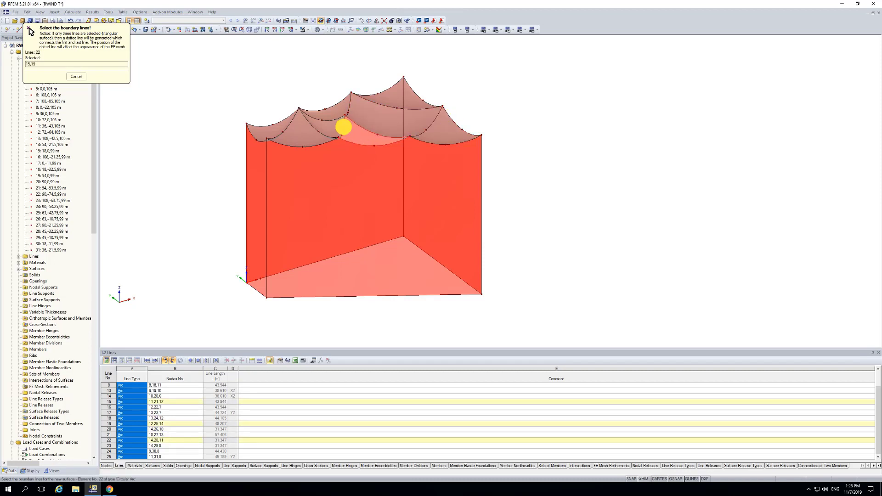
right_click(513, 181)
scroll(529, 204, up, 1)
ctrl+middle_drag(529, 204, 288, 269)
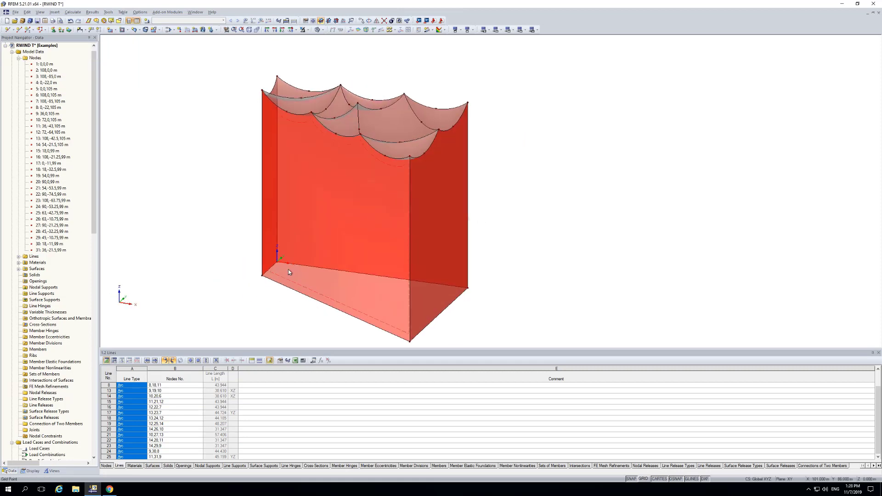
ctrl+middle_drag(257, 325, 277, 299)
middle_click(240, 271)
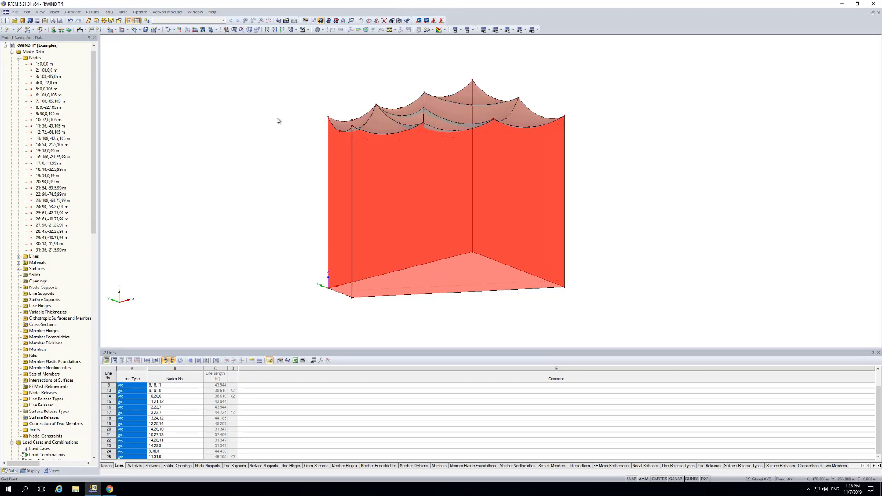
- Select the whole model and set the constant thickness of all twelve surfaces to 500 mm
drag(252, 54, 620, 311)
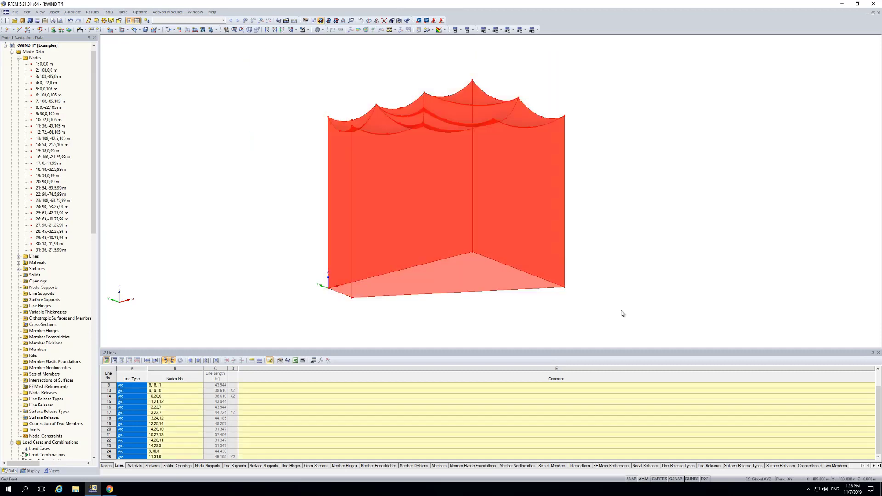
right_click(439, 206)
mouse_move(506, 212)
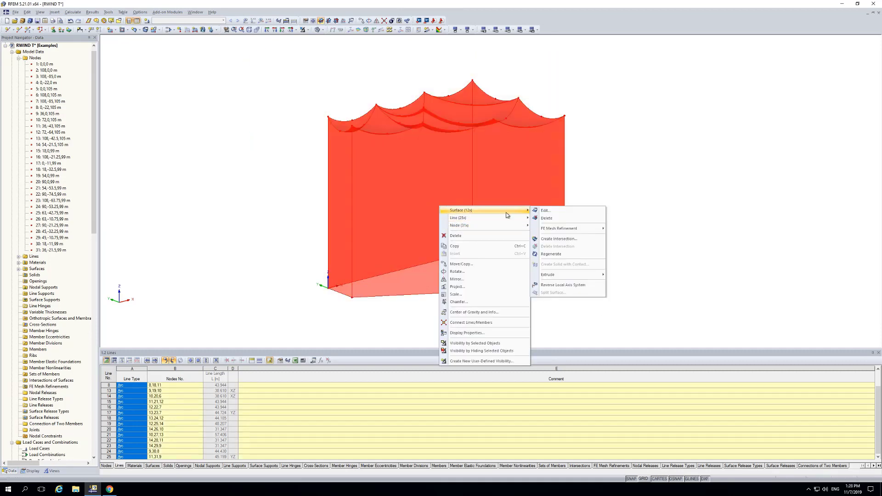
click(545, 210)
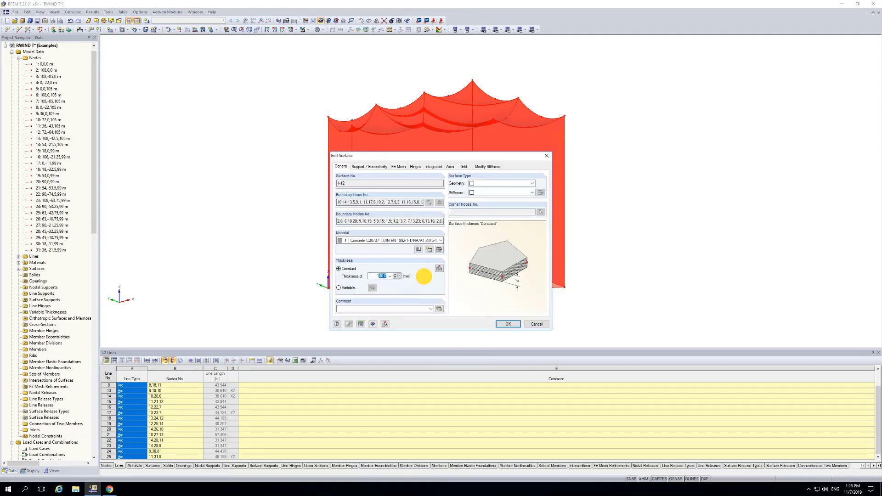
double_click(376, 275)
text(500)
click(508, 324)
- Edit all twelve surfaces together, set their stiffness type to Standard and fill in the constant thickness
drag(325, 98, 646, 329)
right_click(538, 232)
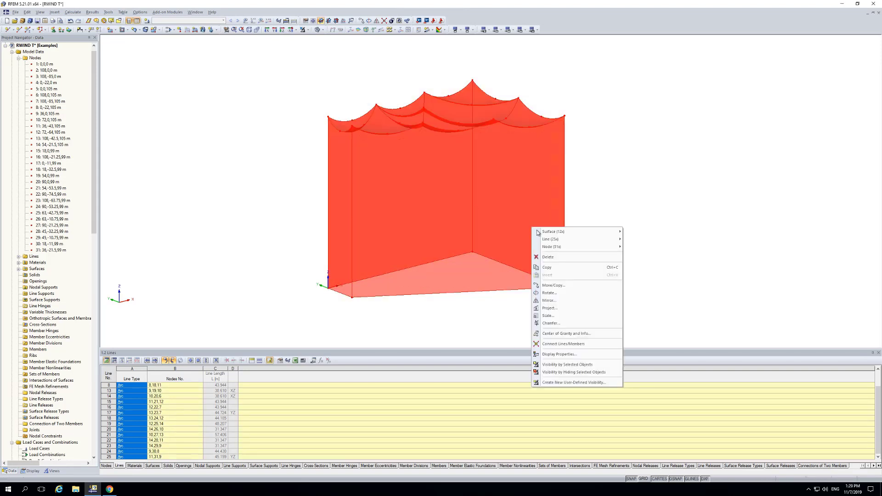
mouse_move(561, 231)
click(643, 231)
click(485, 184)
click(492, 193)
click(491, 192)
click(492, 210)
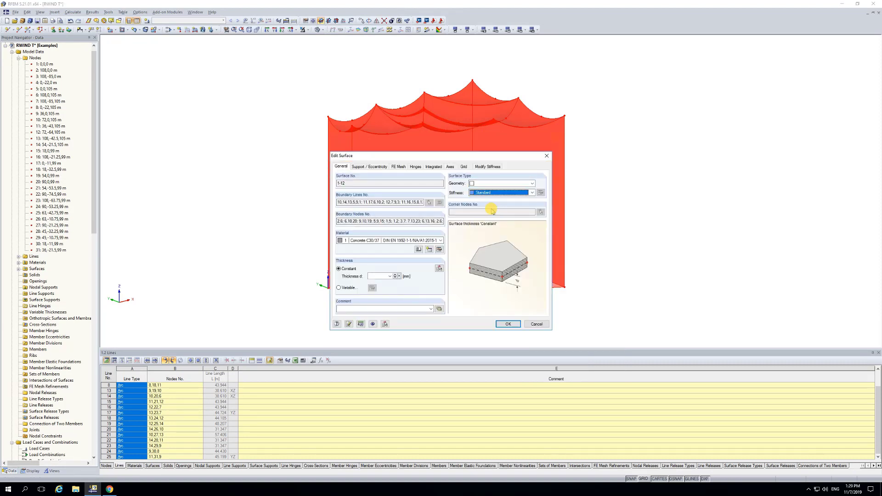
click(385, 276)
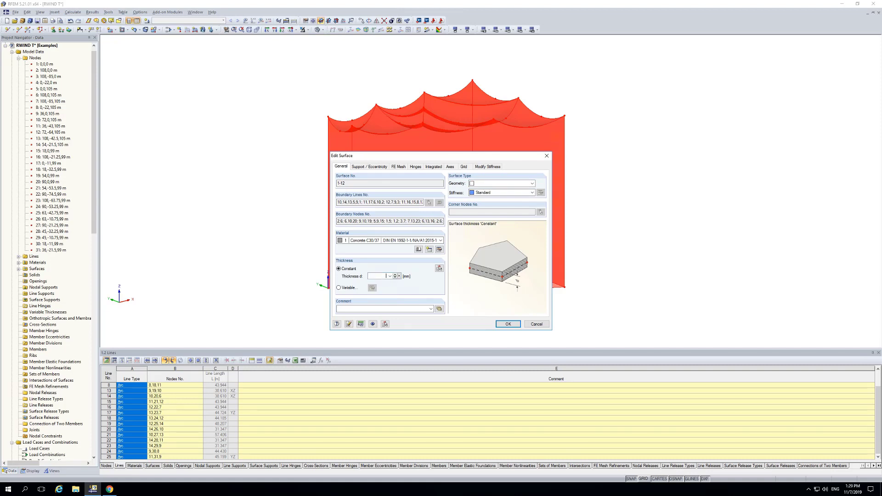
click(508, 323)
- Assign line supports to the building's four base edges
ctrl+middle_drag(648, 244, 577, 231)
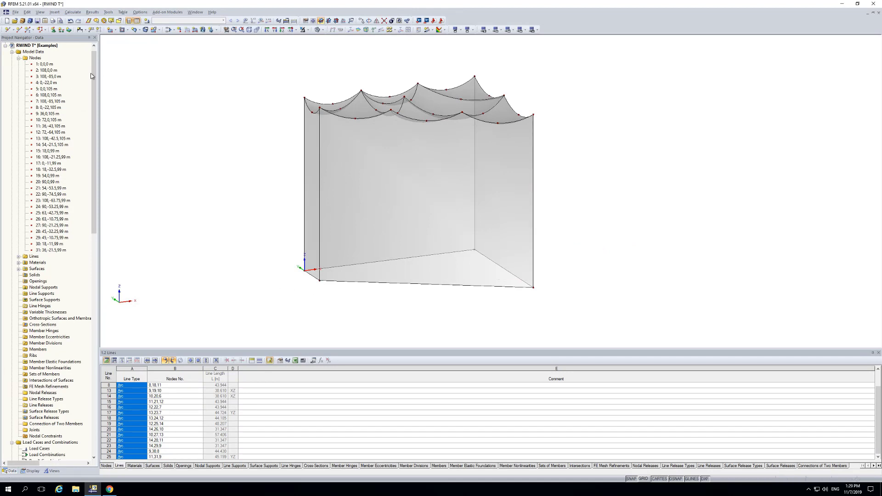
click(61, 30)
click(512, 305)
drag(262, 222, 558, 305)
key(Escape)
- Set the target length of finite elements to 5 m in the FE mesh settings
click(72, 12)
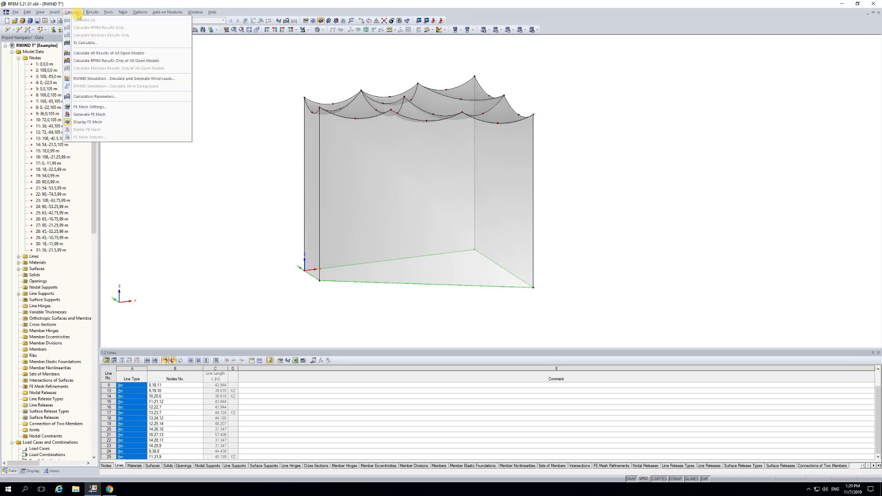
click(110, 106)
double_click(375, 164)
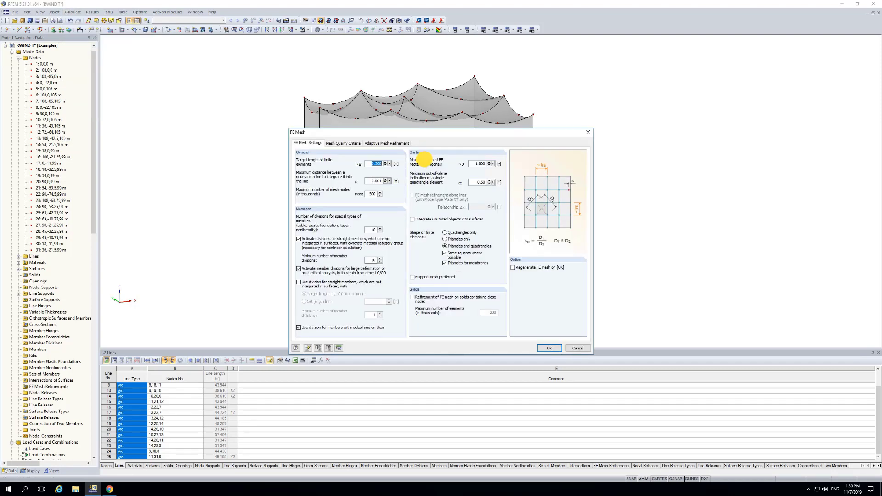
text(5)
click(545, 349)
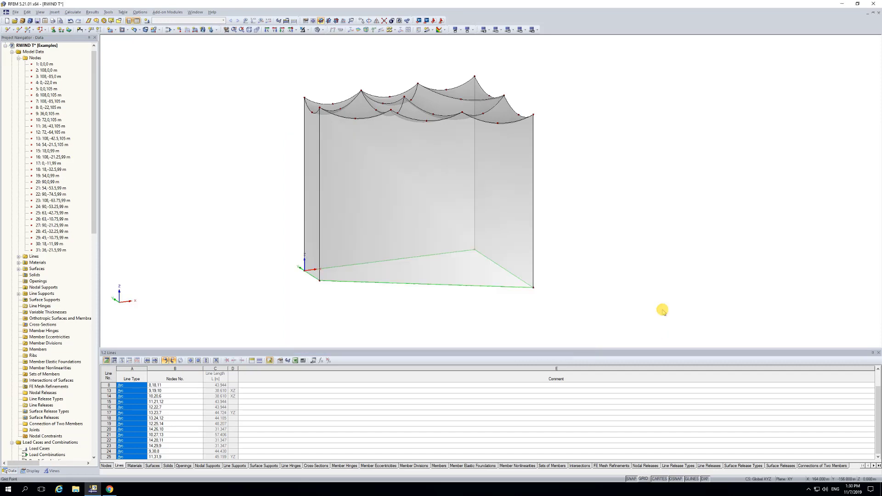
- Generate the FE mesh for the building and save the model
click(73, 12)
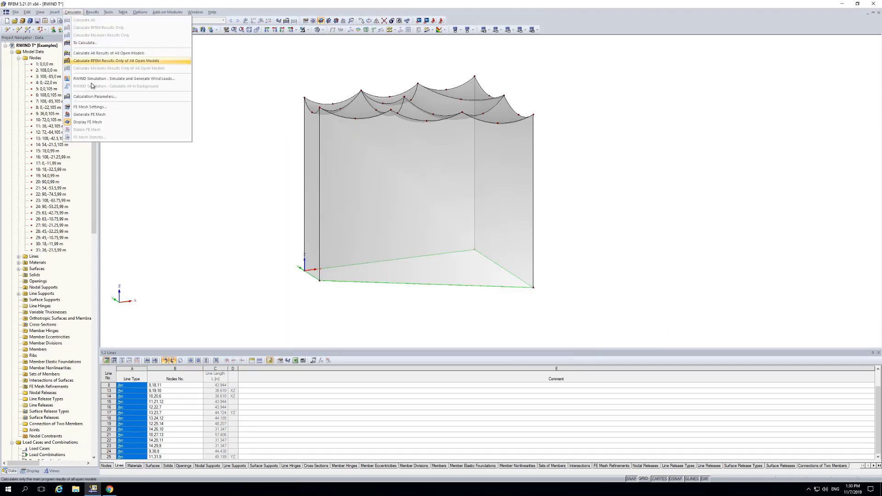
click(96, 116)
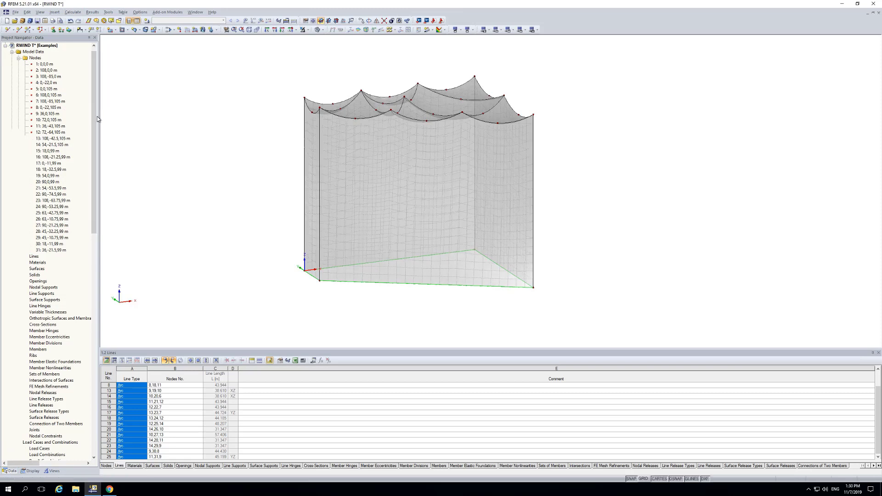
ctrl+middle_drag(626, 256, 344, 219)
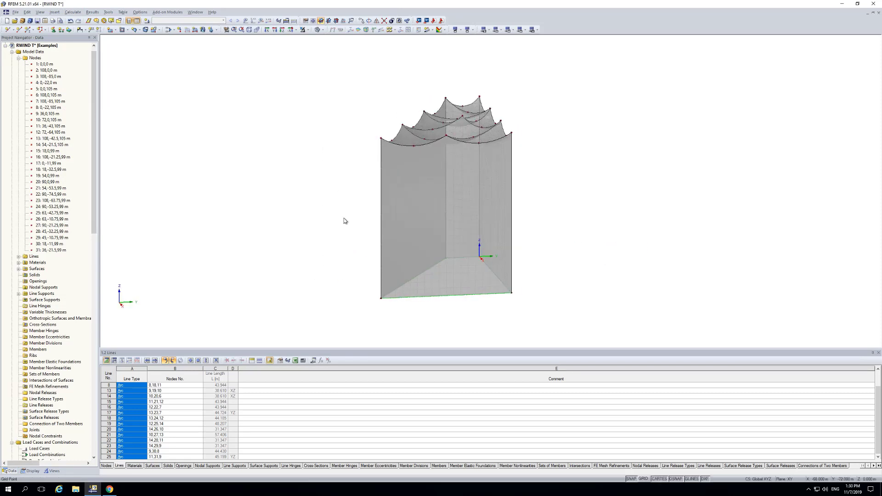
click(38, 21)
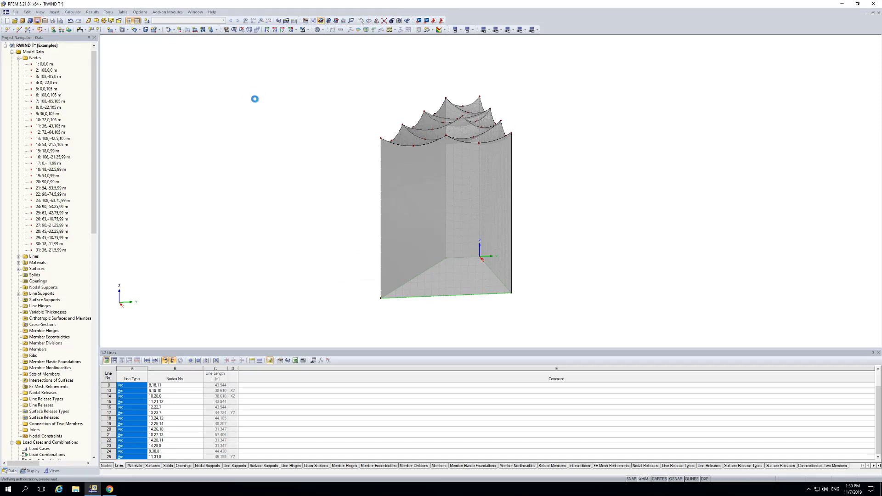
click(252, 31)
- Start the RWIND wind load generation, set the uniform wind direction step to 90° and review the load cases
click(73, 12)
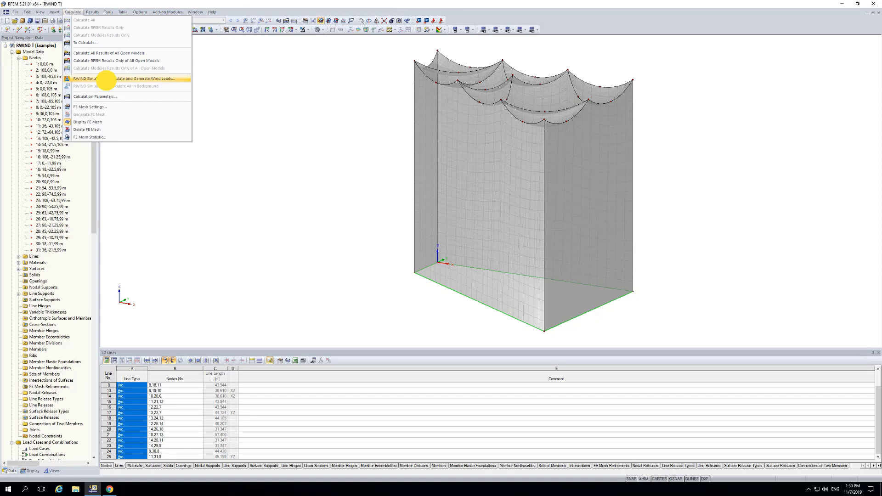
click(107, 78)
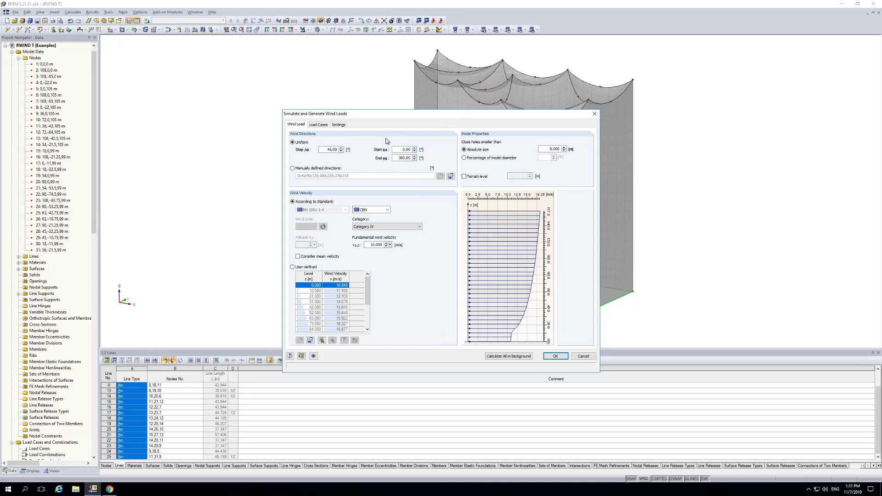
double_click(327, 150)
text(360)
key(ctrl+a)
text(90)
click(315, 125)
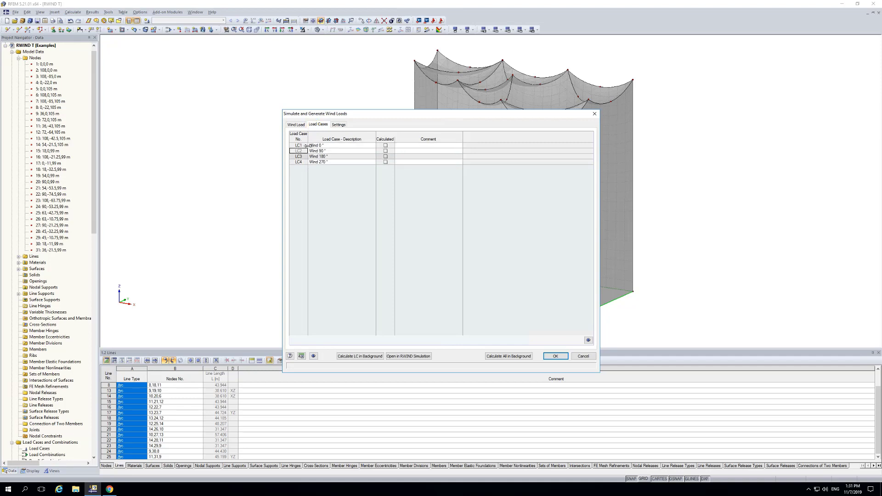
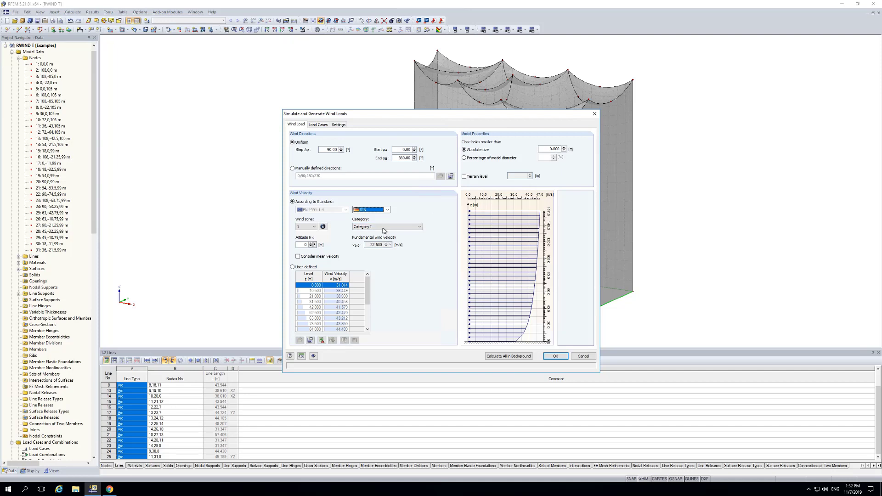
- Switch to Chrome and bring up the Geo-Zone Tool's wind map for Germany, DIN EN 1991-1-4, on the Dlubal website
click(306, 227)
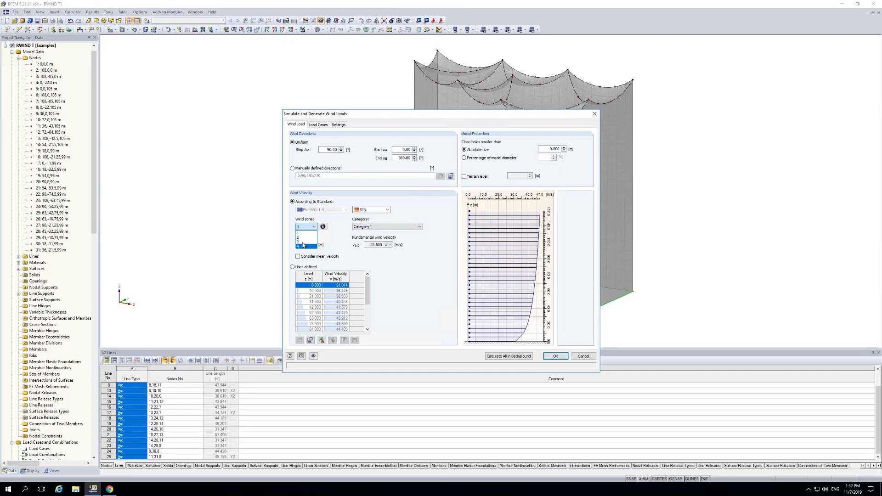
click(304, 227)
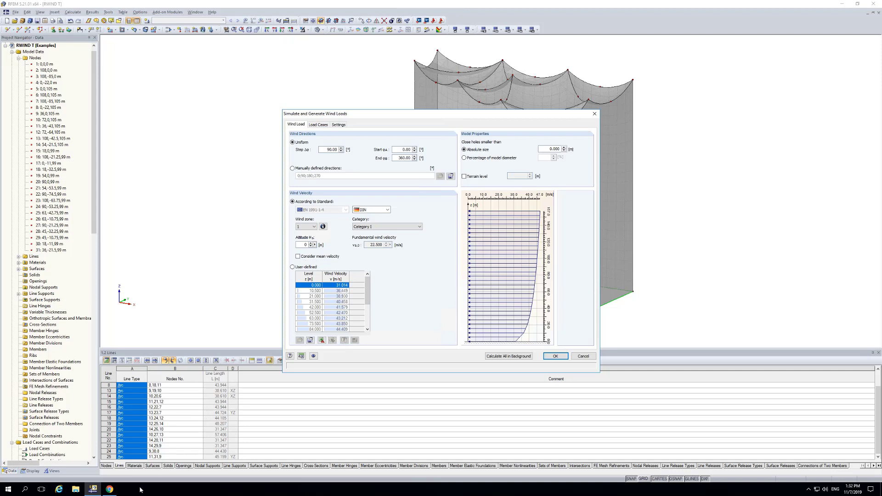
click(110, 488)
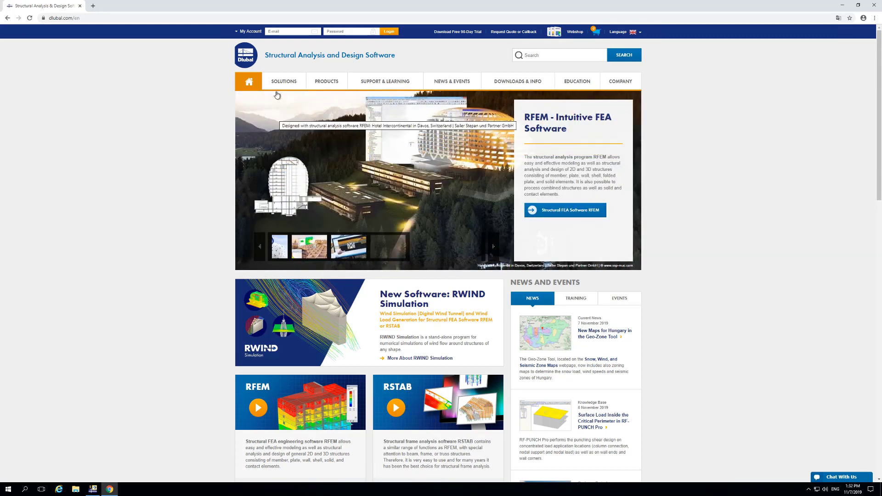
mouse_move(277, 85)
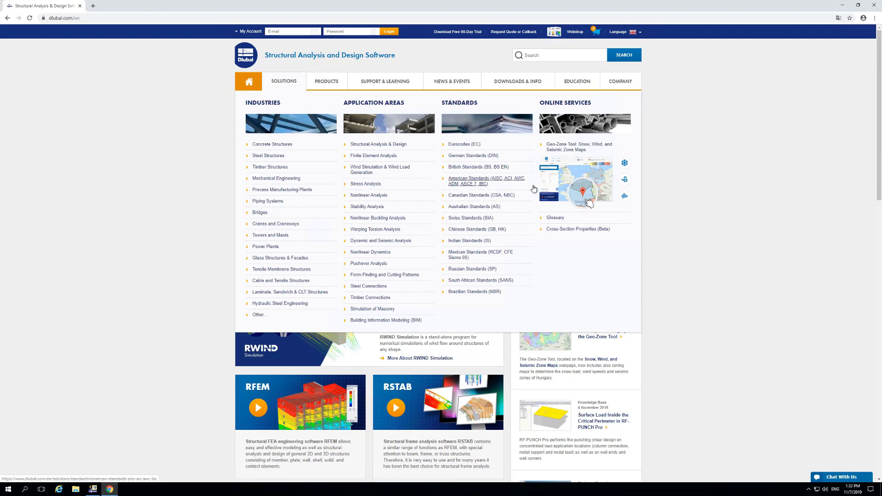
click(557, 187)
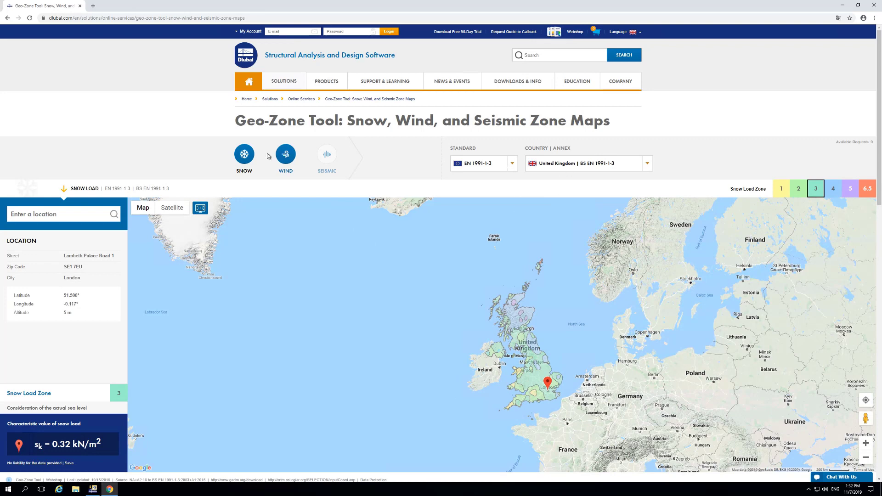
click(286, 154)
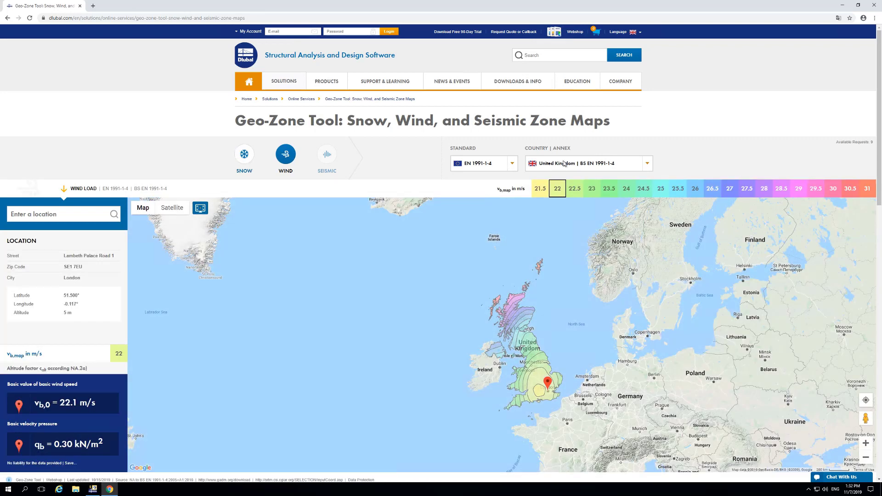
click(565, 162)
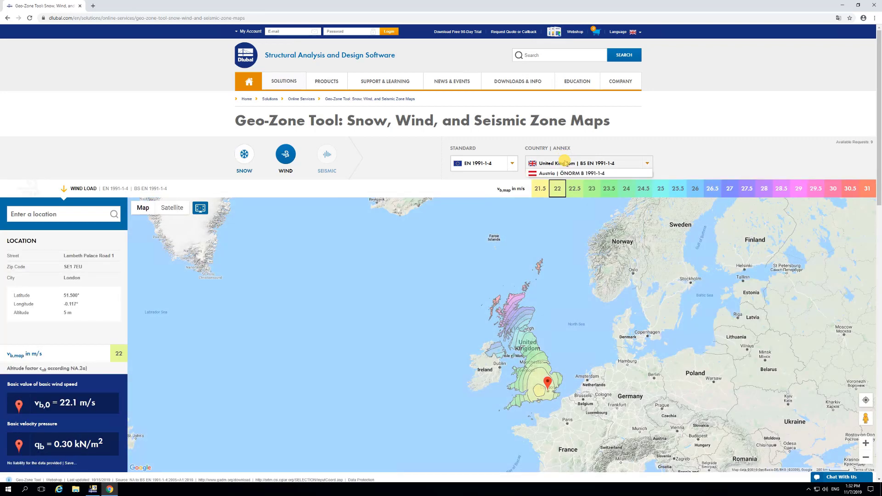
click(564, 178)
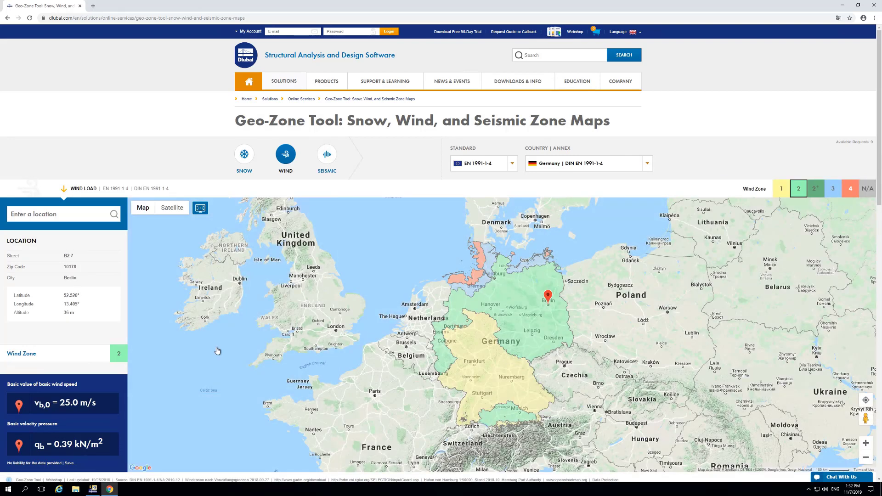
- Look up the Elbphilharmonie in Hamburg and examine the wind zone around its location on the map
click(65, 216)
text(elb)
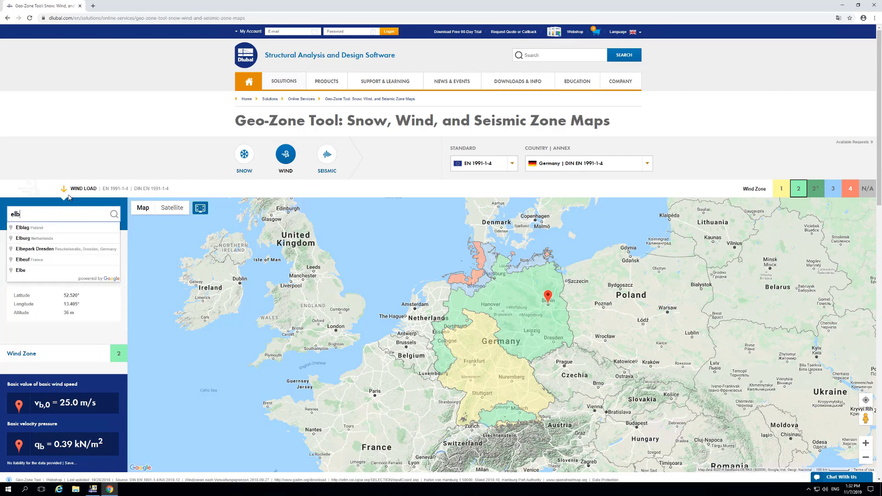
text(phi)
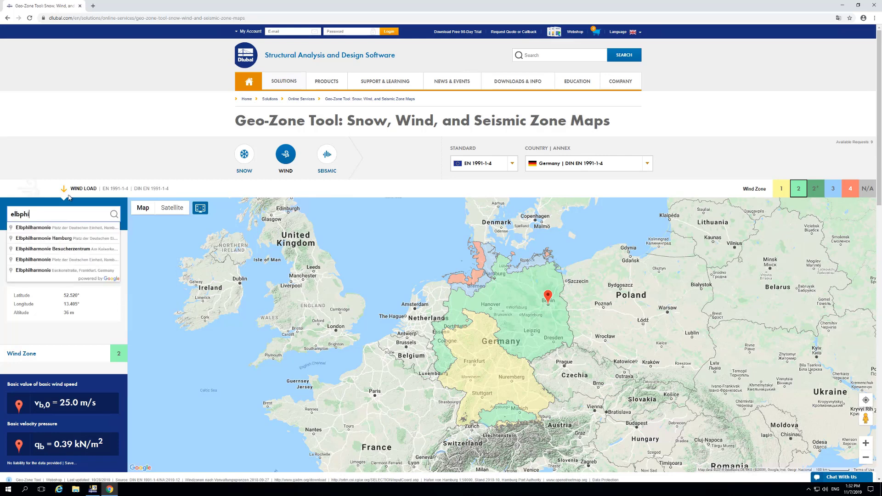
click(68, 228)
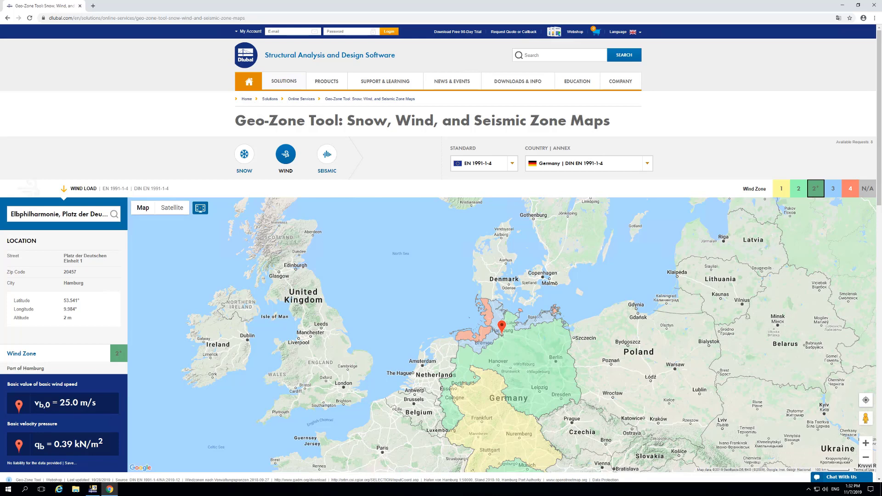
drag(7, 368, 36, 368)
scroll(504, 341, up, 5)
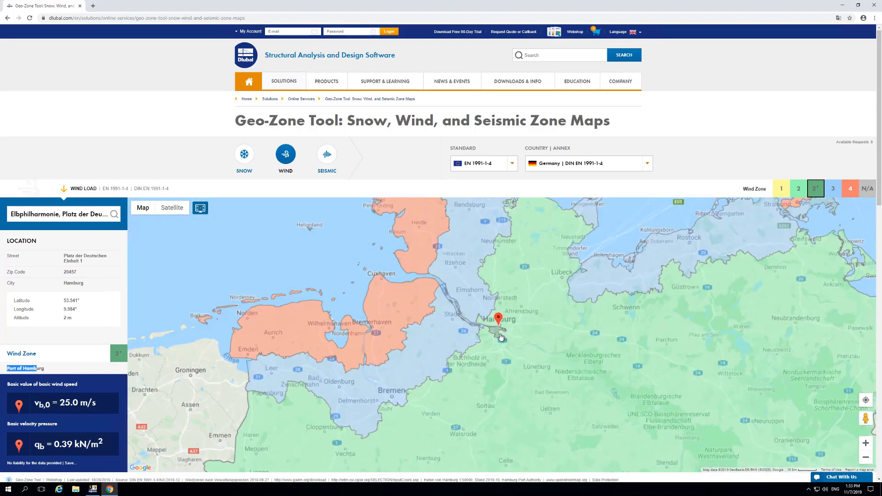
scroll(501, 304, up, 3)
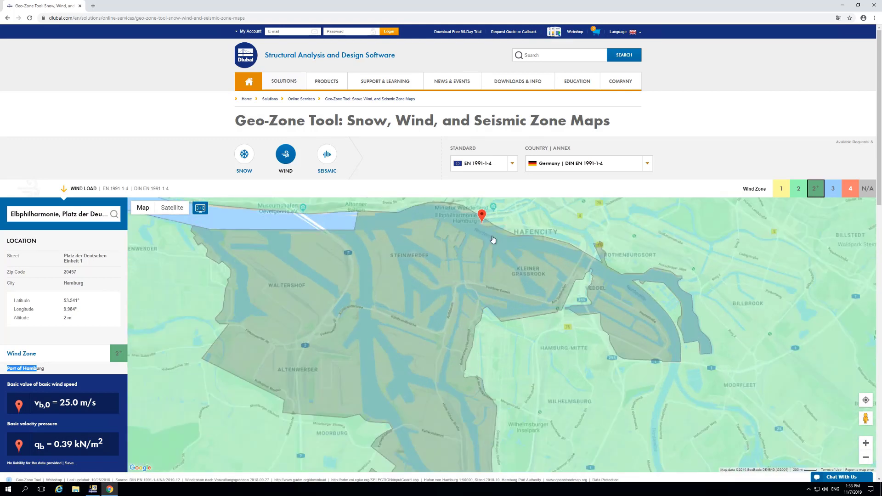
- Examine the Elbphilharmonie site close up on the wind zone map with satellite imagery
key(ctrl)
key(ctrl)
drag(463, 342, 438, 434)
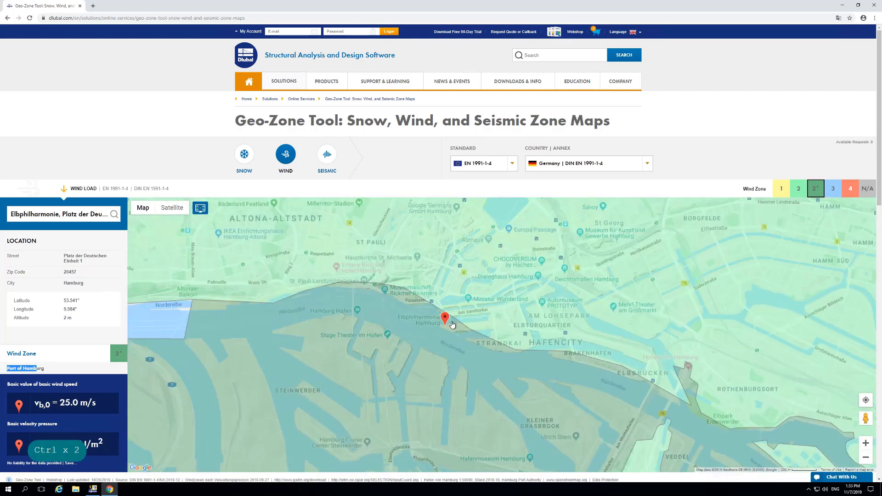
ctrl+scroll(413, 349, up, 3)
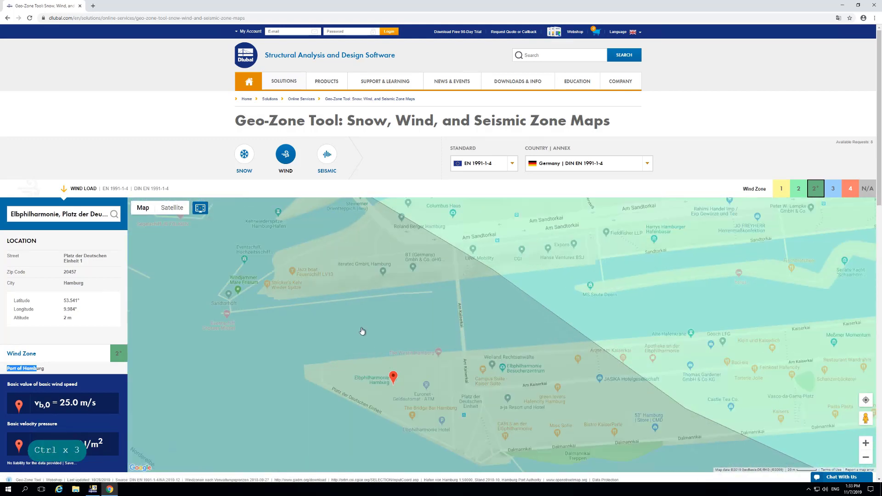
click(171, 208)
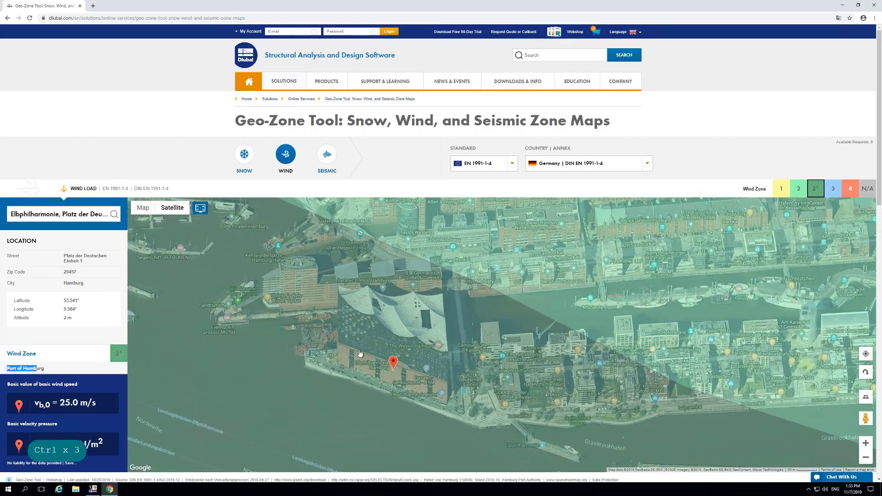
scroll(379, 363, down, 1)
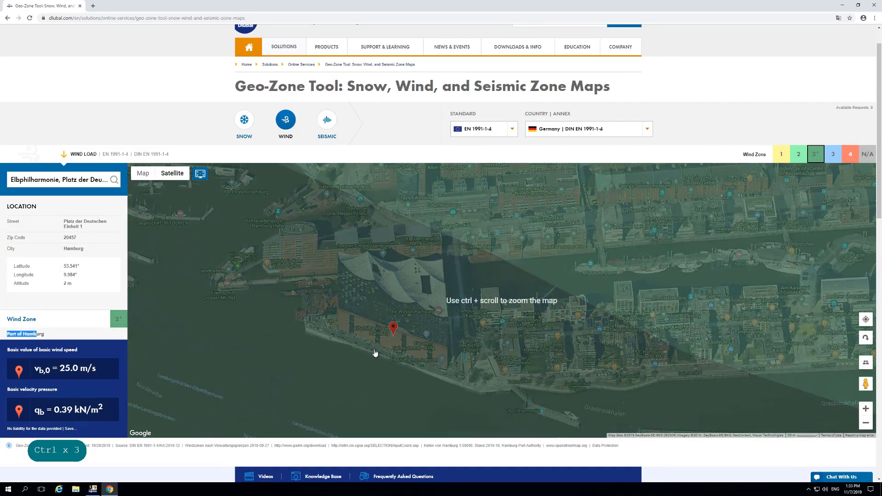
scroll(386, 352, down, 1)
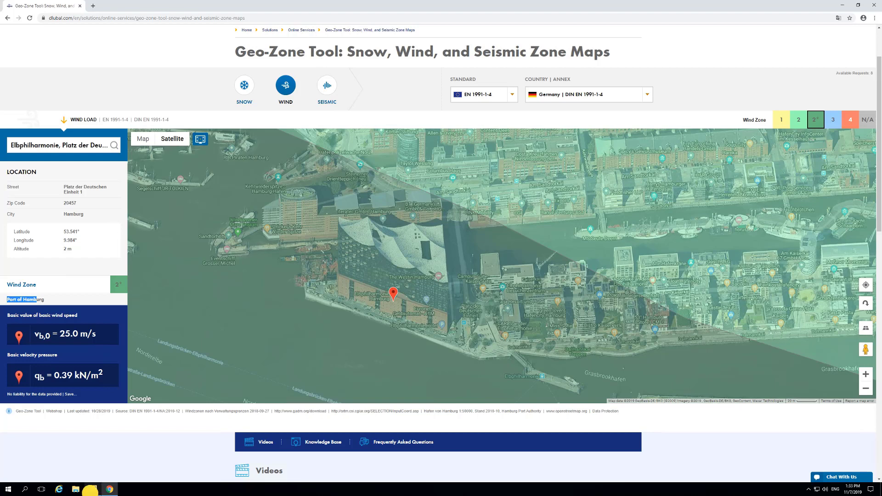
- Switch back to RFEM and set wind zone 2 and terrain Category II, with the mean velocity considered
click(93, 489)
click(307, 227)
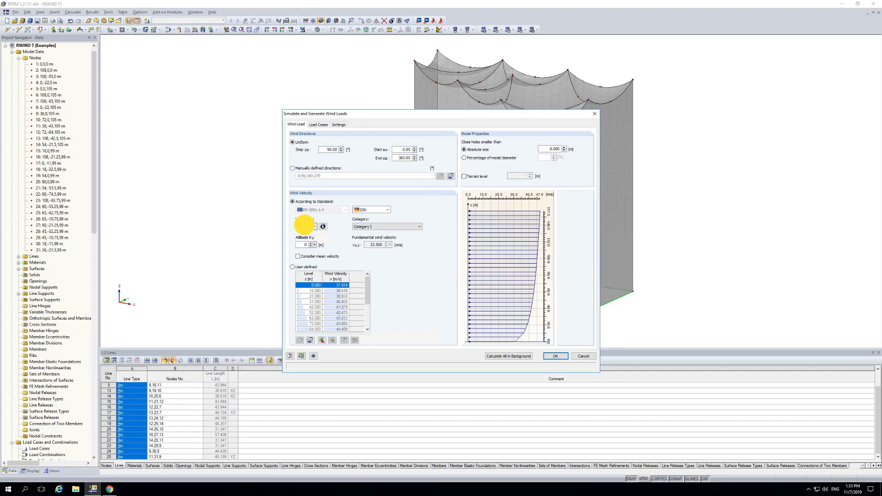
click(305, 237)
click(386, 227)
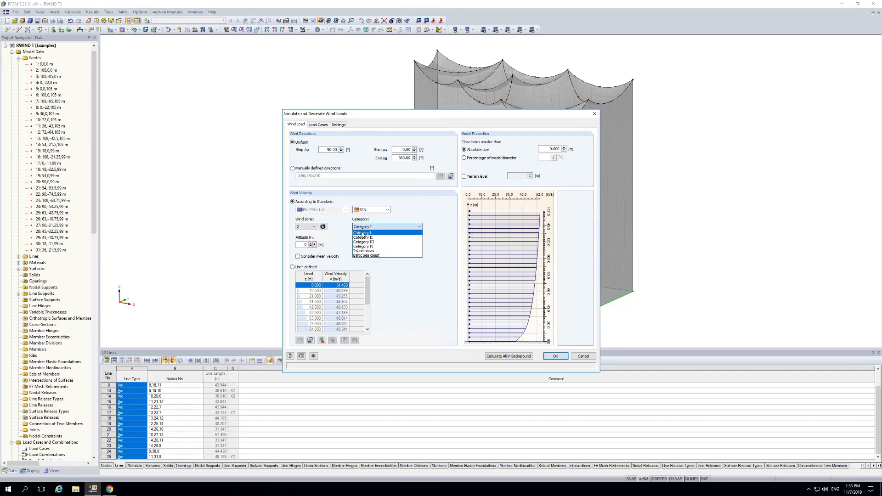
click(363, 238)
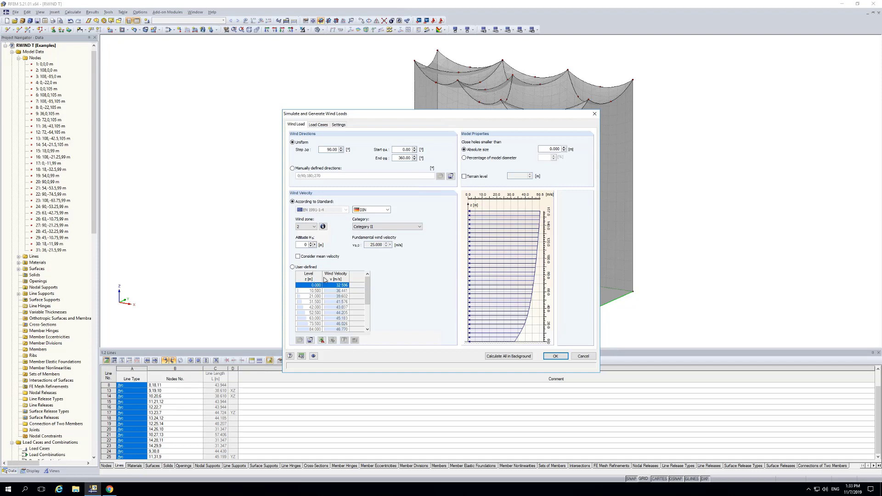
click(297, 257)
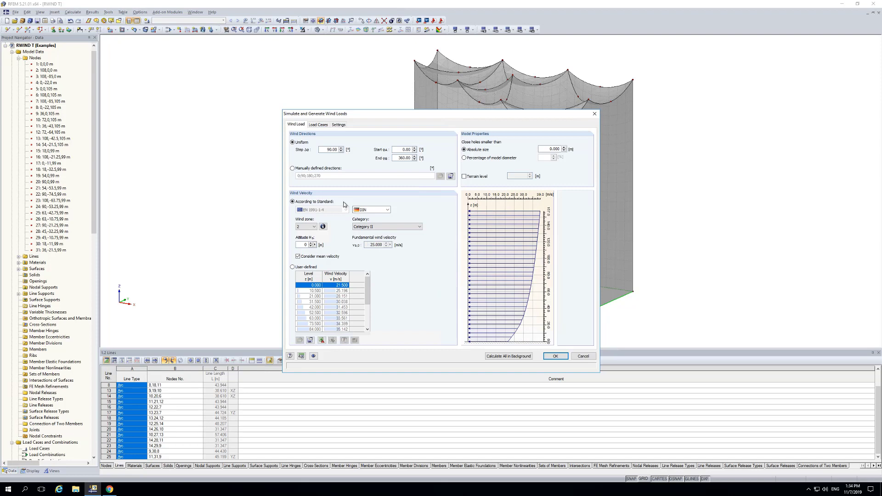
- Review the wind load cases and set the density of mesh for the fluid dynamics calculation to 10%
click(318, 125)
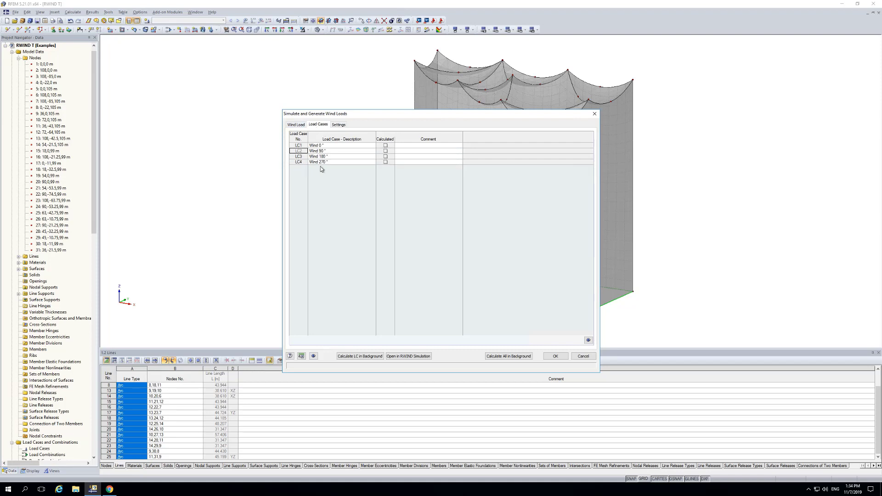
click(339, 124)
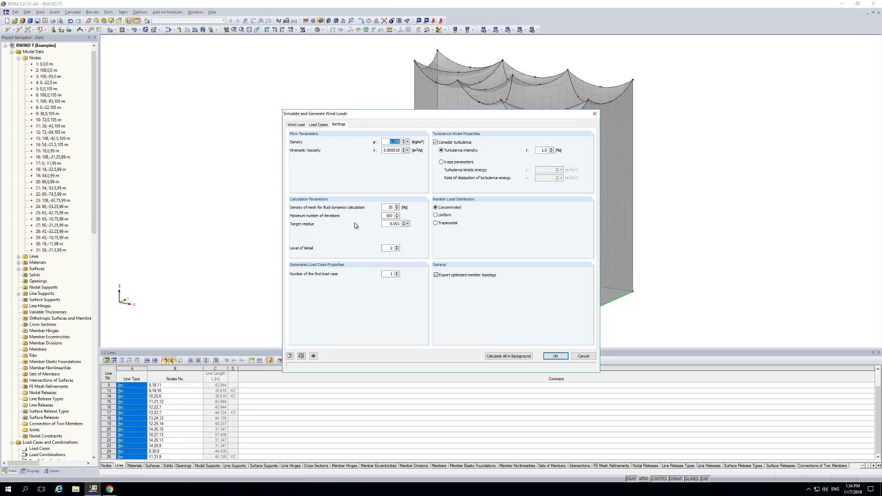
double_click(388, 207)
text(10)
double_click(389, 224)
click(387, 249)
- Open load case LC3, Wind 180°, in RWIND Simulation and maximize its window
click(319, 125)
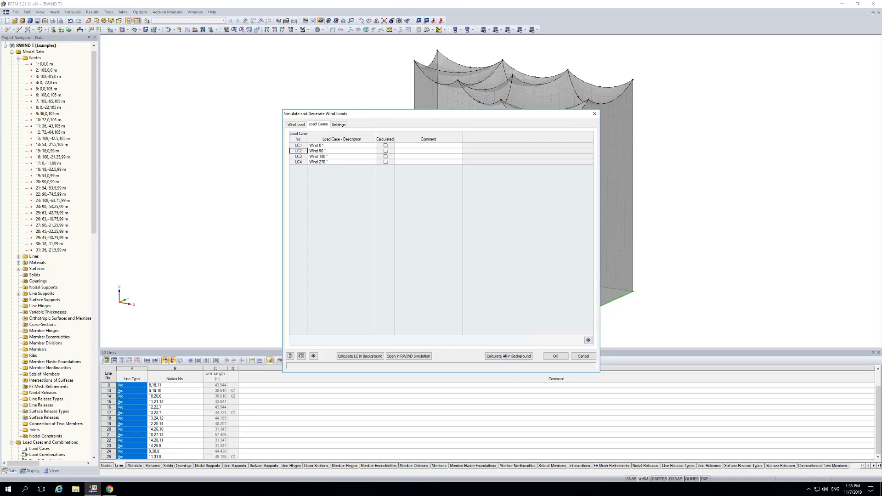
drag(480, 115, 487, 219)
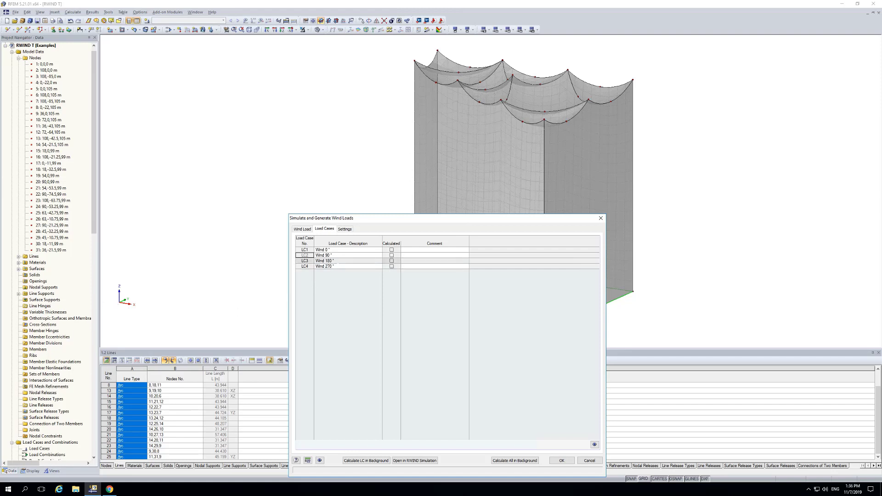
click(337, 261)
drag(399, 218, 401, 156)
click(419, 399)
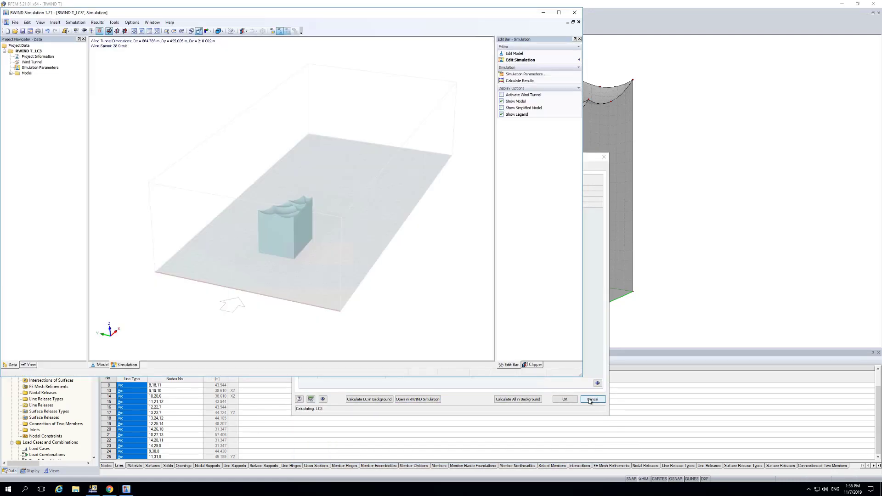
click(559, 12)
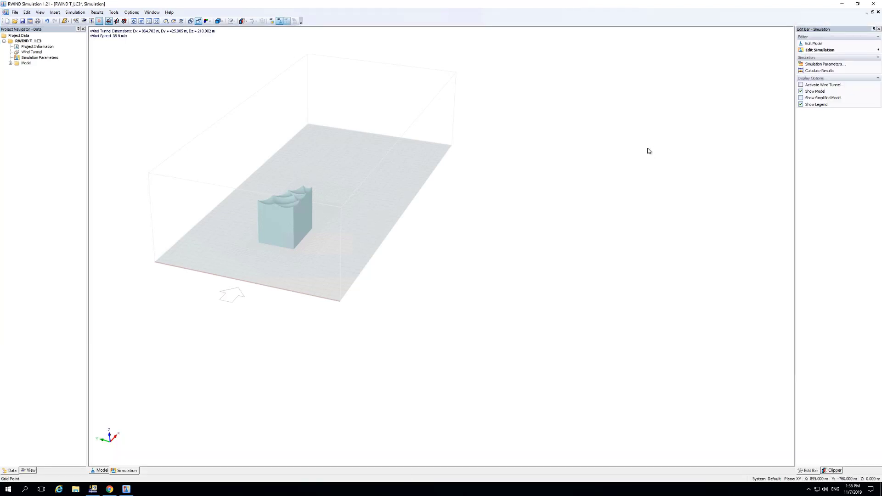
- Examine the building, the wind tunnel extents and the wind direction arrow from several angles
middle_drag(242, 330, 321, 370)
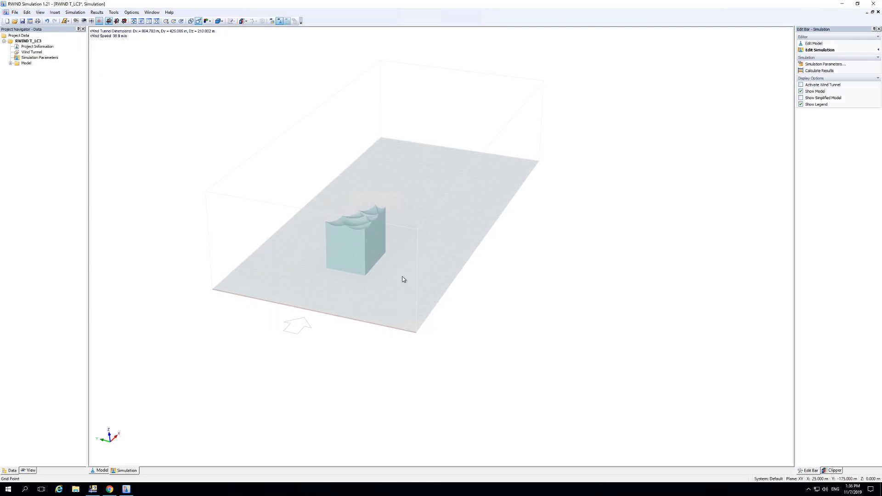
mouse_move(244, 281)
ctrl+middle_down()
mouse_move(355, 298)
mouse_move(556, 295)
mouse_move(434, 304)
mouse_move(372, 368)
ctrl+middle_up()
scroll(367, 374, up, 3)
scroll(370, 374, down, 3)
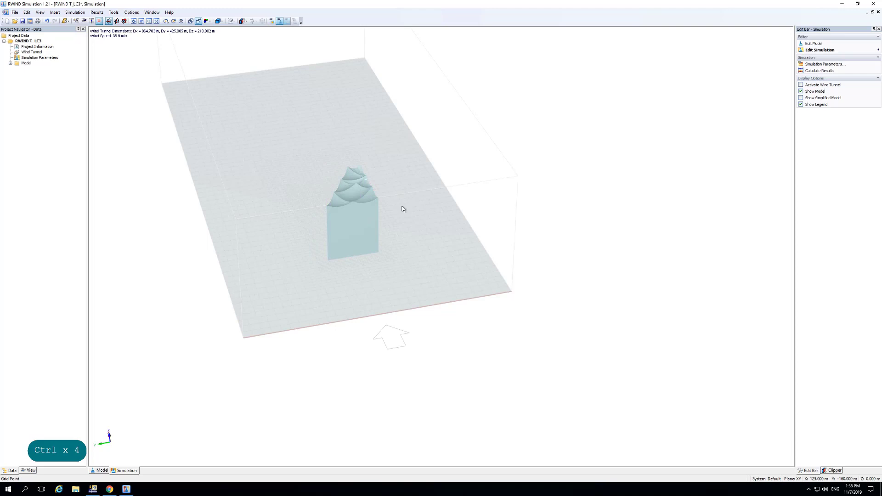
mouse_move(246, 277)
ctrl+middle_down()
mouse_move(360, 288)
mouse_move(538, 268)
mouse_move(525, 143)
mouse_move(529, 158)
mouse_move(500, 247)
mouse_move(450, 284)
ctrl+middle_up()
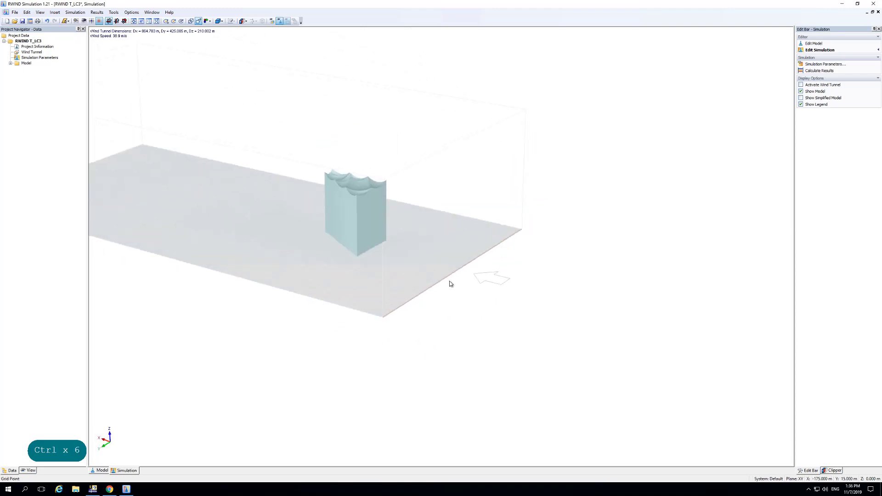
middle_drag(287, 264, 388, 314)
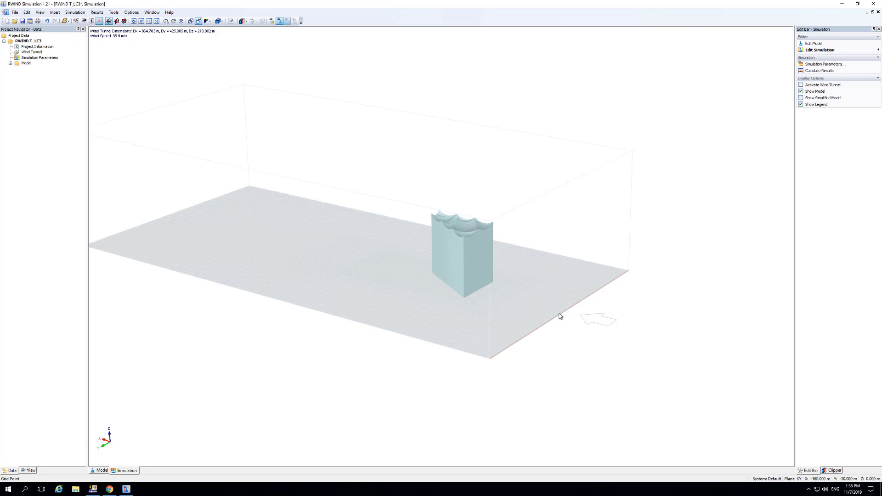
mouse_move(372, 108)
ctrl+middle_down()
mouse_move(370, 95)
mouse_move(302, 268)
ctrl+middle_up()
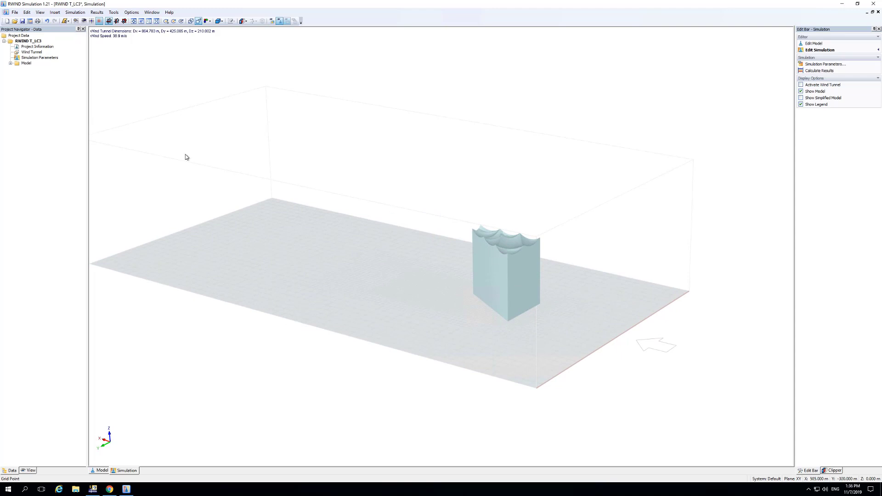
- Activate the wind tunnel display and view the model in the reverse Z-direction, close to the building
click(801, 85)
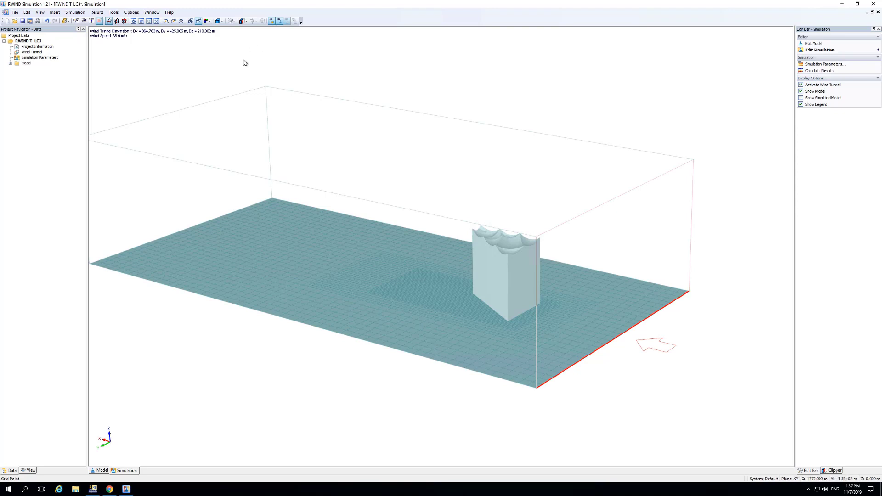
click(204, 21)
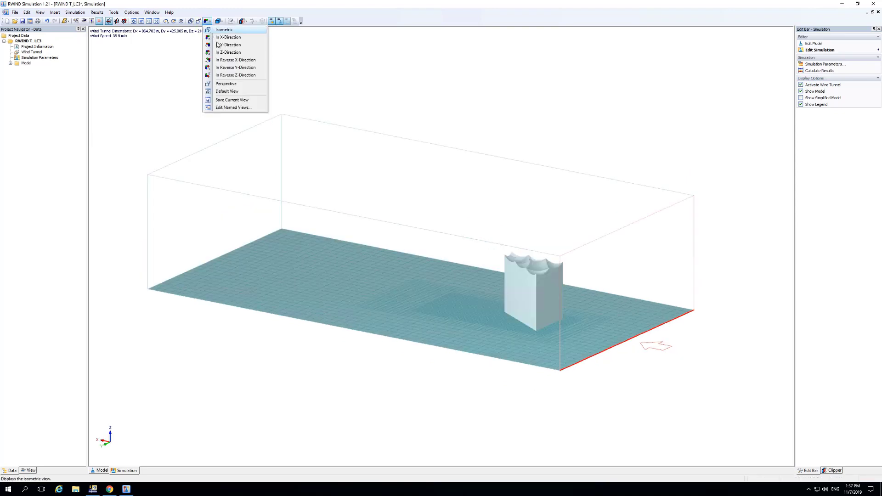
click(239, 75)
scroll(294, 390, up, 2)
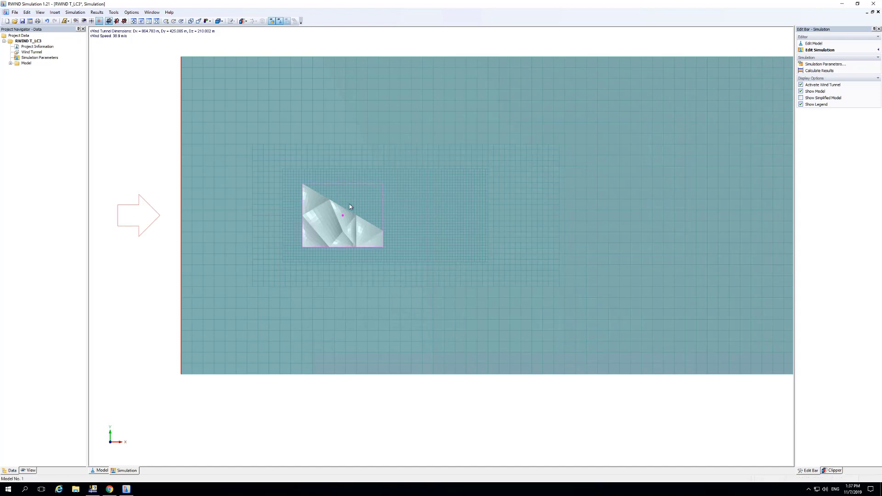
- Try a finite volume mesh density of 55% in the simulation parameters, apply it, and return it to 10%
double_click(30, 58)
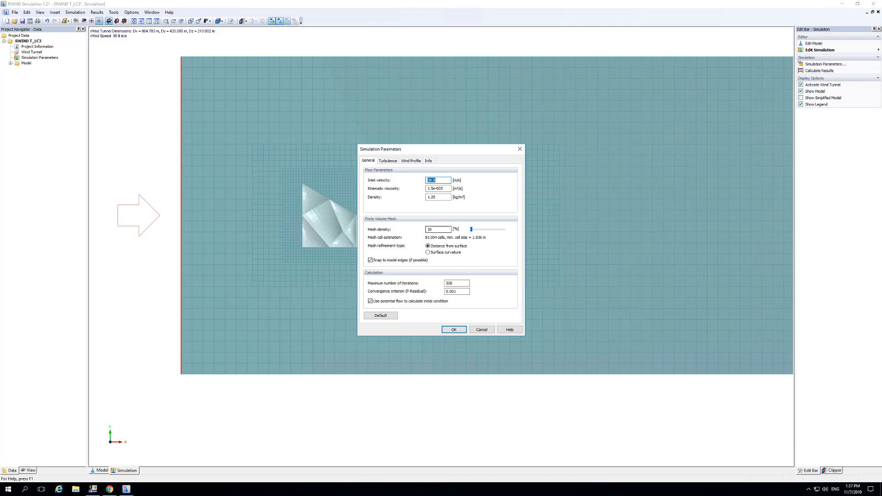
click(433, 229)
drag(473, 148, 620, 142)
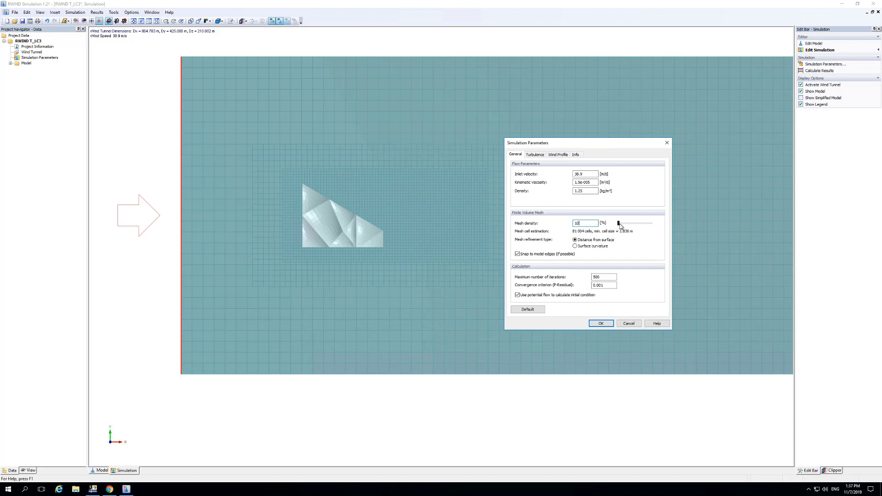
drag(618, 223, 635, 224)
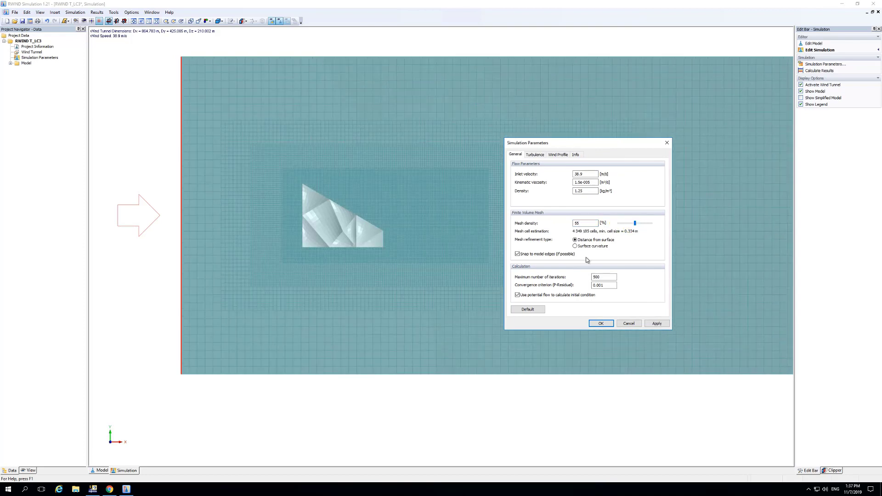
click(650, 325)
drag(635, 226, 613, 228)
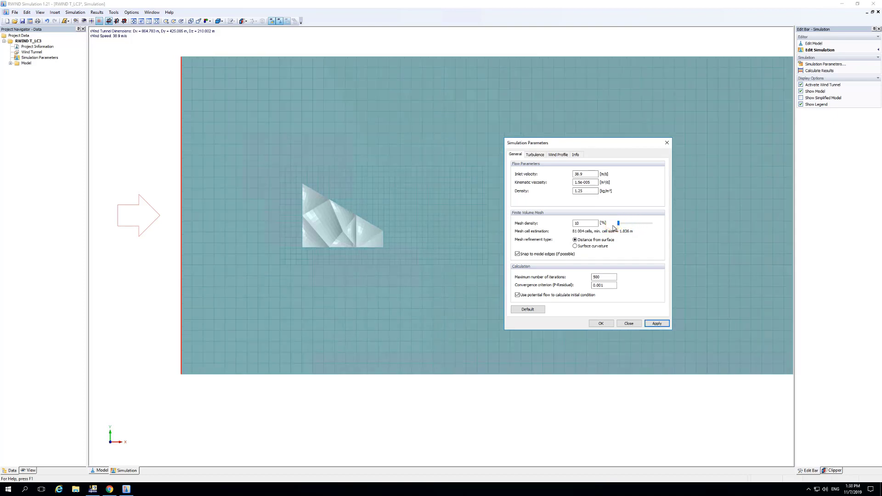
click(657, 324)
- Review the turbulence settings and wind profile in the simulation parameters and close the dialog
click(535, 155)
click(557, 155)
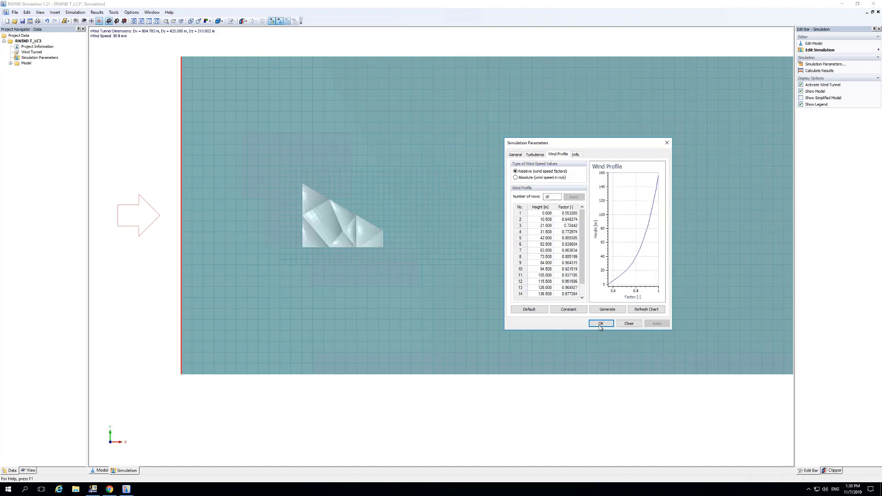
click(627, 324)
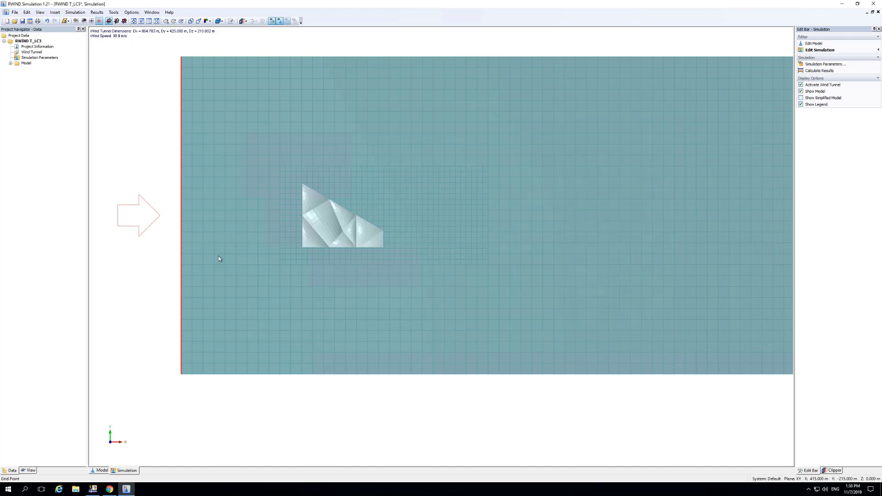
- Try level of detail 4 for simplifying the imported RFEM/RSTAB model, and set it to 1
click(10, 64)
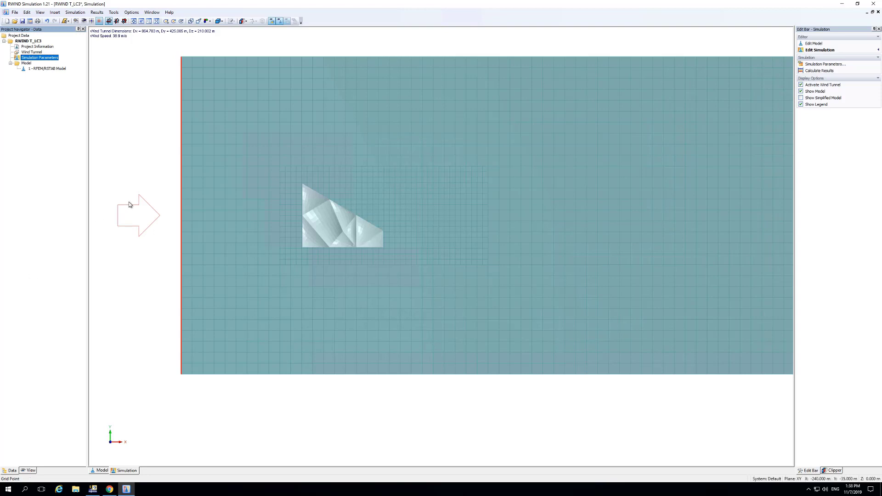
click(44, 69)
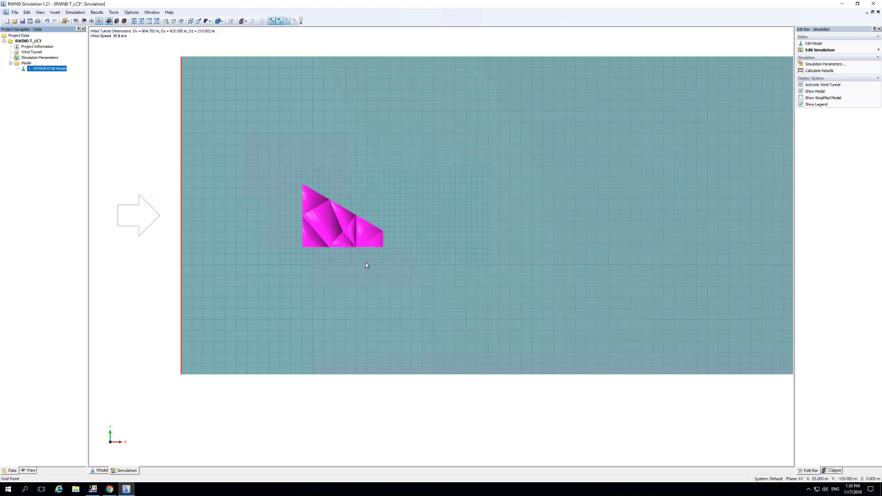
double_click(43, 68)
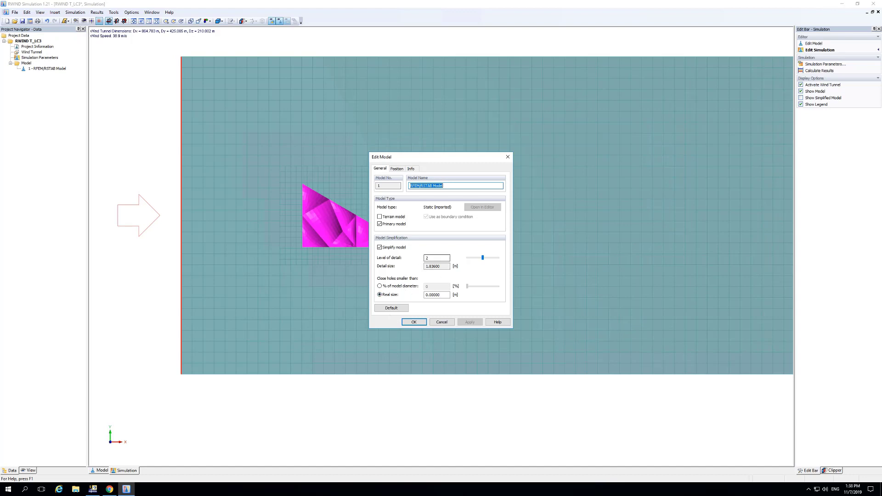
key(Tab)
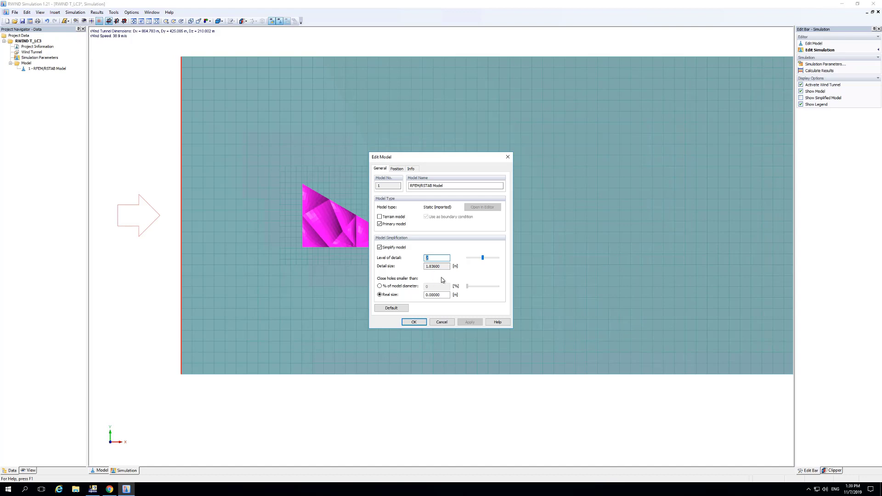
drag(482, 259, 502, 258)
drag(431, 154, 559, 268)
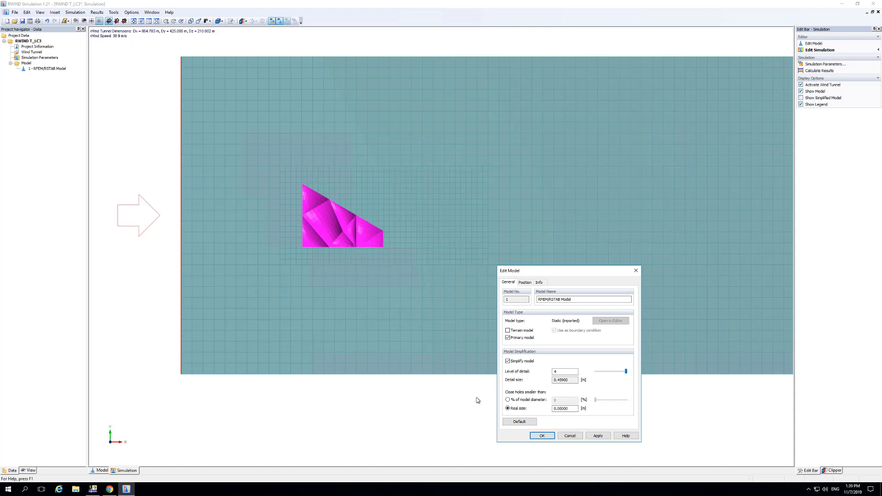
double_click(564, 371)
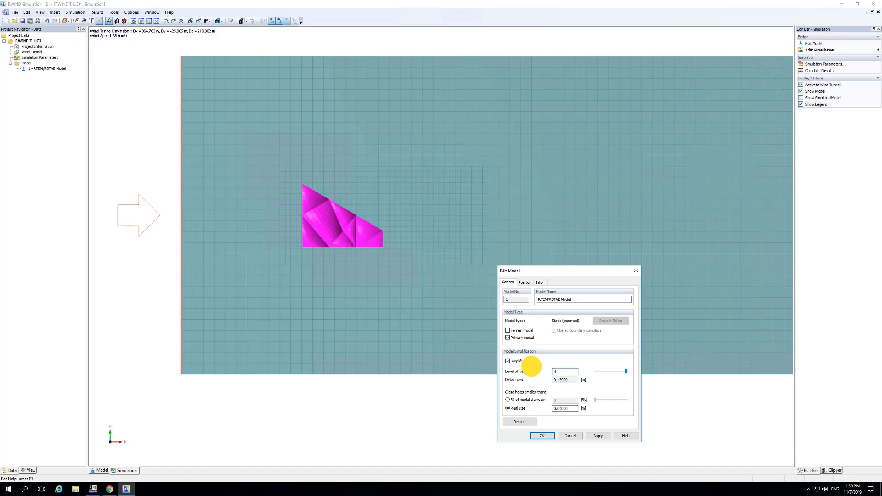
text(2)
key(BackSpace)
text(1)
click(553, 437)
- Lengthen the wind tunnel by setting the Pmax X coordinate to 1000 m and apply the new dimensions
scroll(148, 282, down, 1)
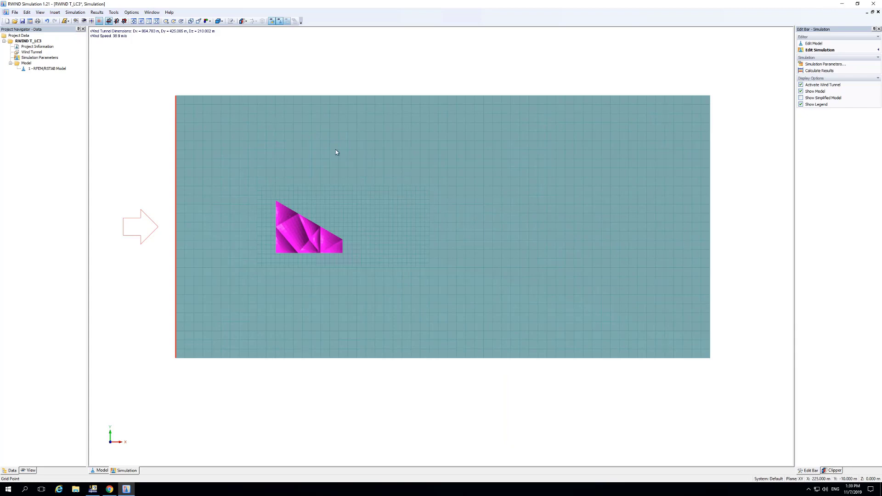
double_click(31, 53)
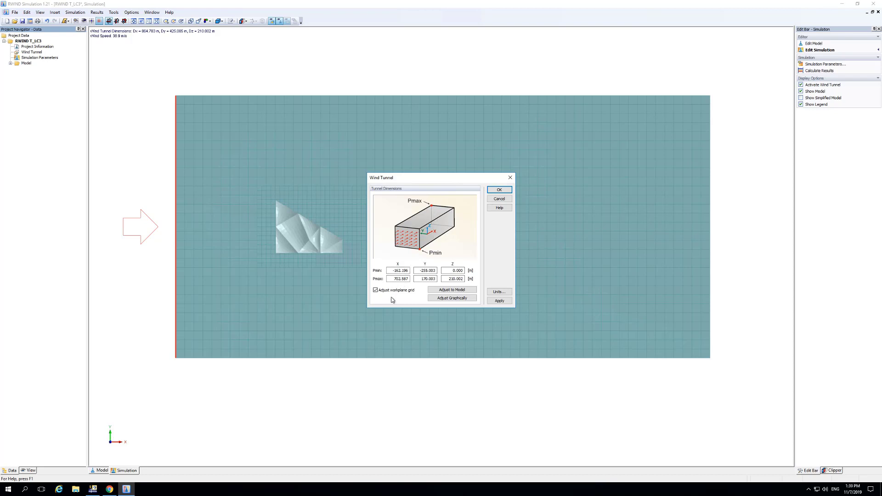
double_click(398, 278)
drag(423, 177, 445, 282)
key(BackSpace)
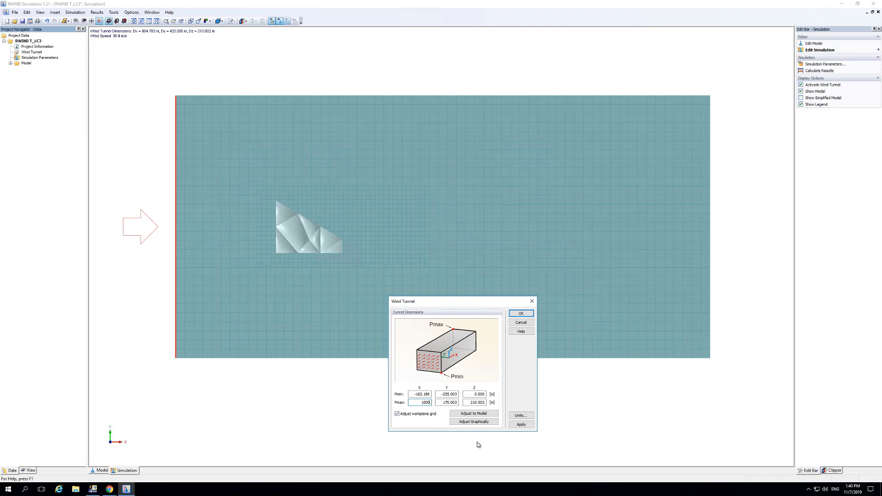
click(521, 424)
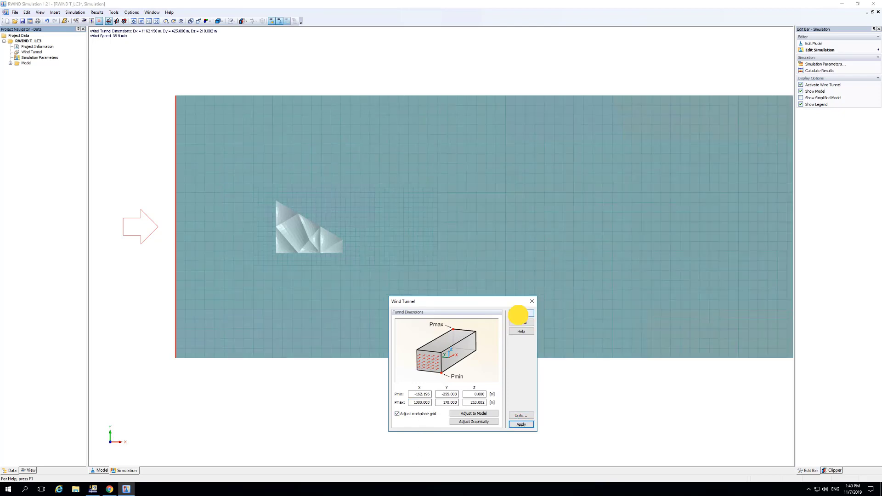
click(521, 313)
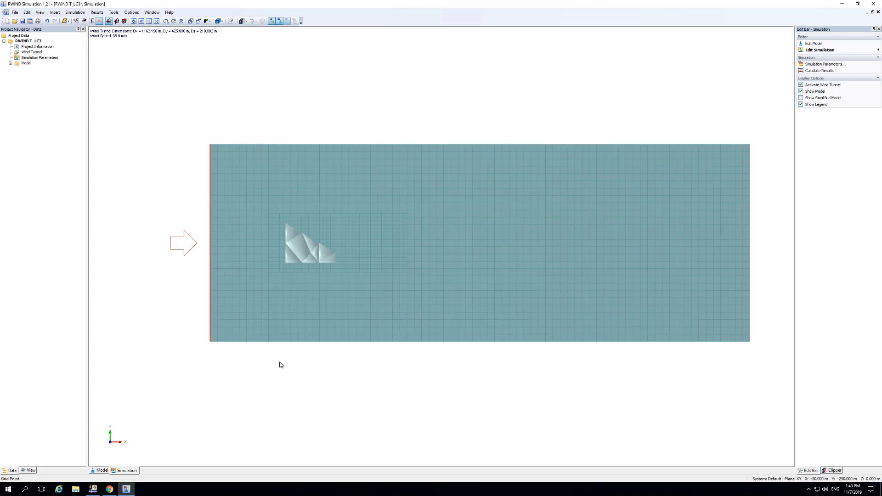
- Show the whole wind tunnel in a 3D view, calculate the results, and keep RWIND Simulation open when the calculation ends
click(190, 21)
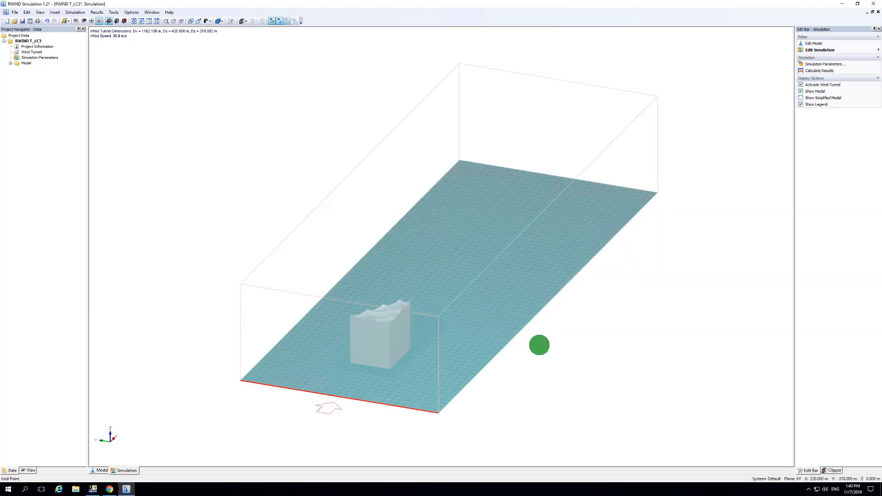
ctrl+middle_drag(537, 346, 471, 351)
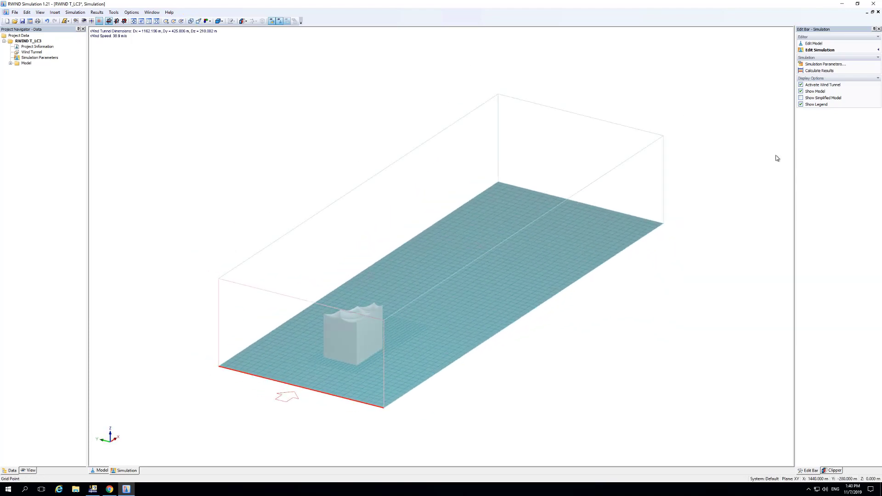
click(819, 71)
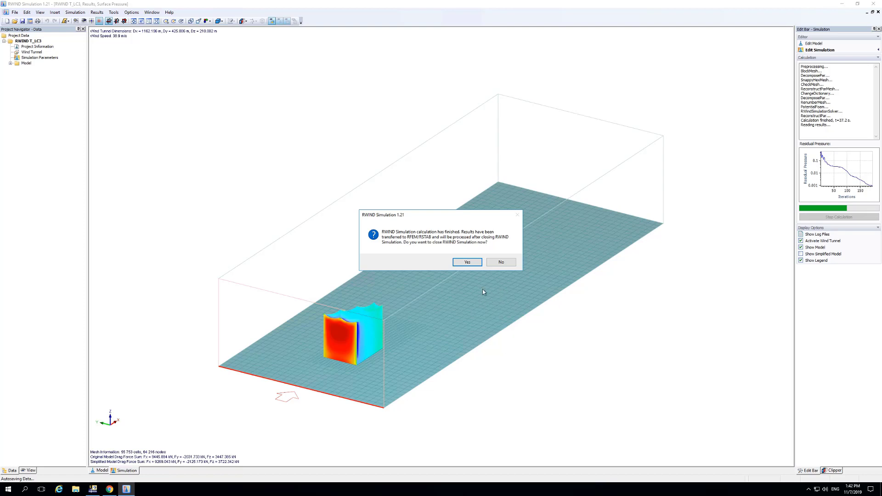
click(505, 262)
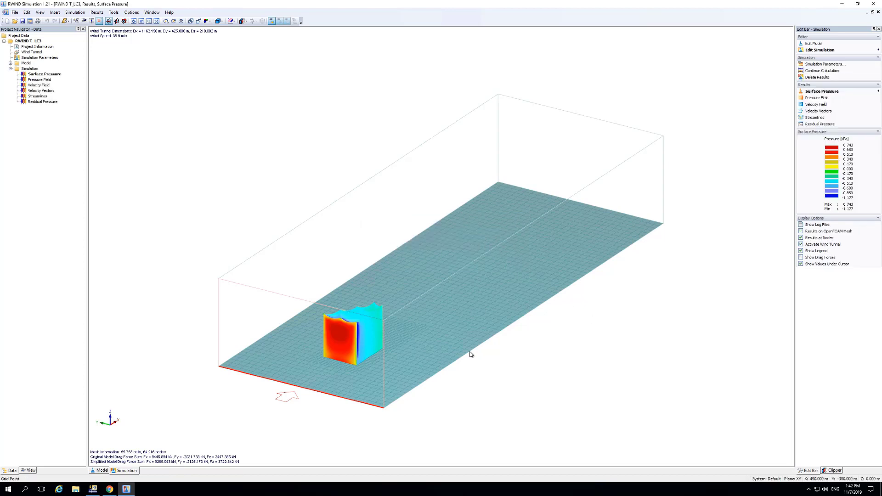
- Examine the surface pressure on the windward face, side walls and curved roof of the building
scroll(314, 377, up, 5)
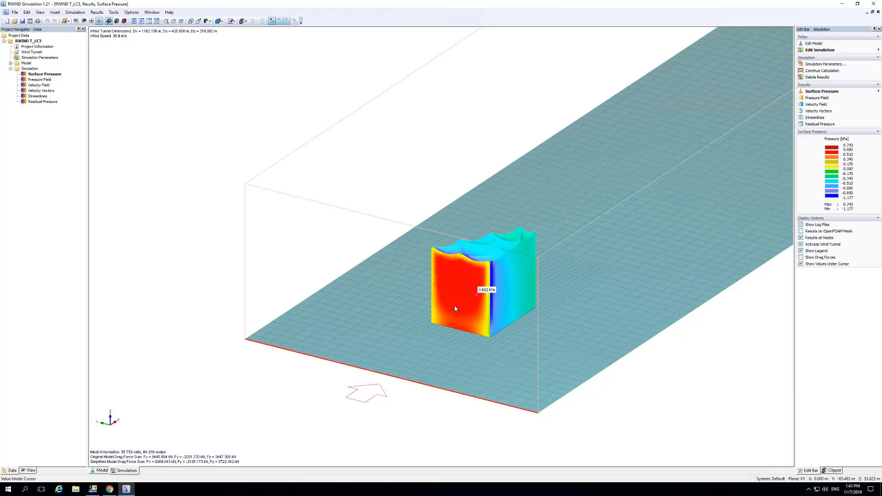
mouse_move(468, 279)
ctrl+middle_down()
mouse_move(429, 279)
mouse_move(448, 277)
mouse_move(551, 313)
mouse_move(718, 325)
mouse_move(412, 293)
mouse_move(769, 331)
mouse_move(445, 289)
mouse_move(386, 291)
mouse_move(459, 271)
ctrl+middle_up()
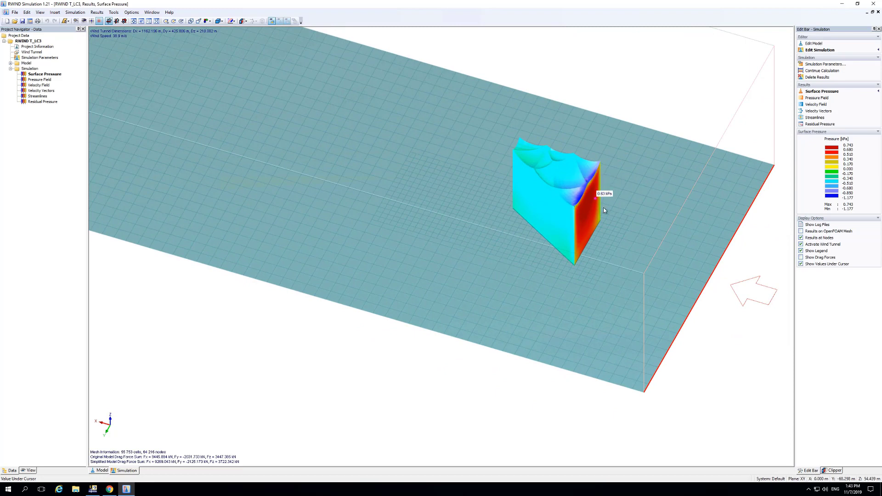
middle_drag(603, 207, 579, 248)
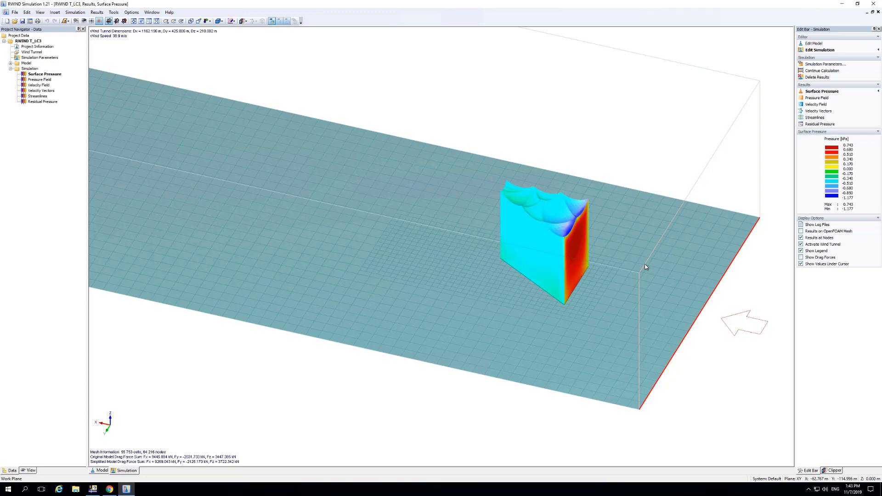
- Display the pressure field on a vertical slice shifted across the building, and on a horizontal slice lowered through its walls
click(818, 99)
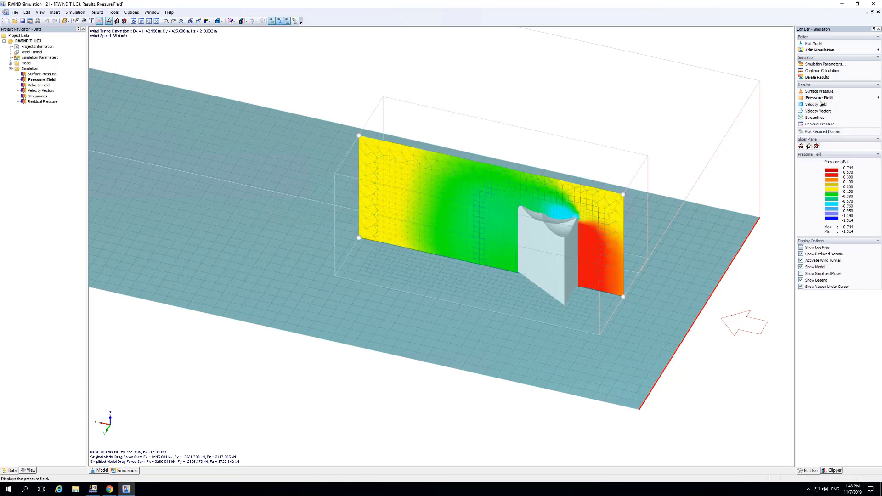
ctrl+middle_drag(458, 331, 302, 243)
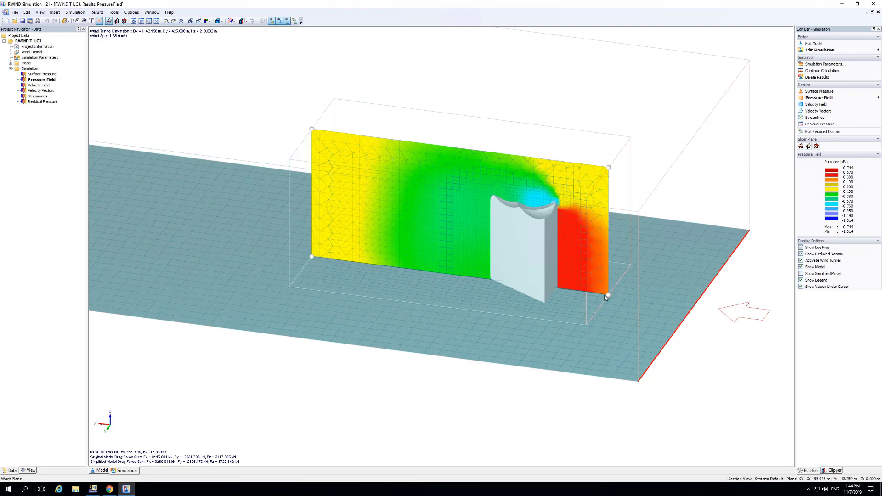
mouse_move(609, 298)
mouse_down()
mouse_move(614, 288)
mouse_move(595, 309)
mouse_move(602, 303)
mouse_up()
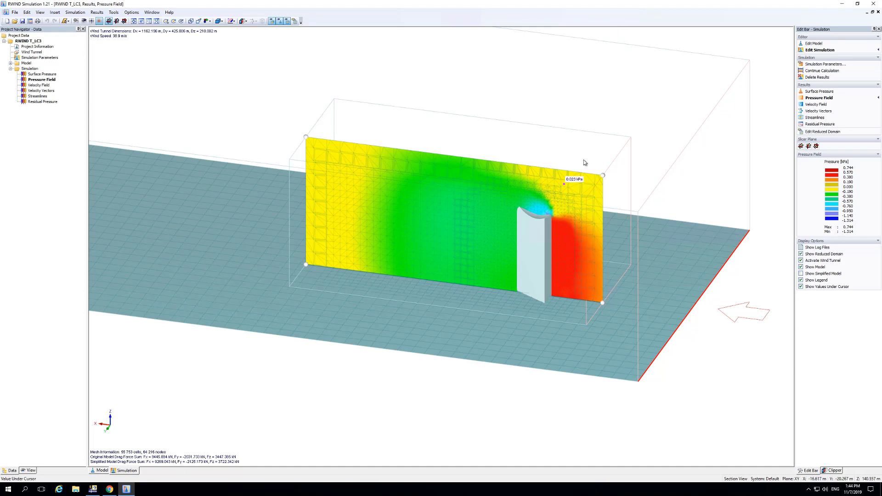
click(801, 146)
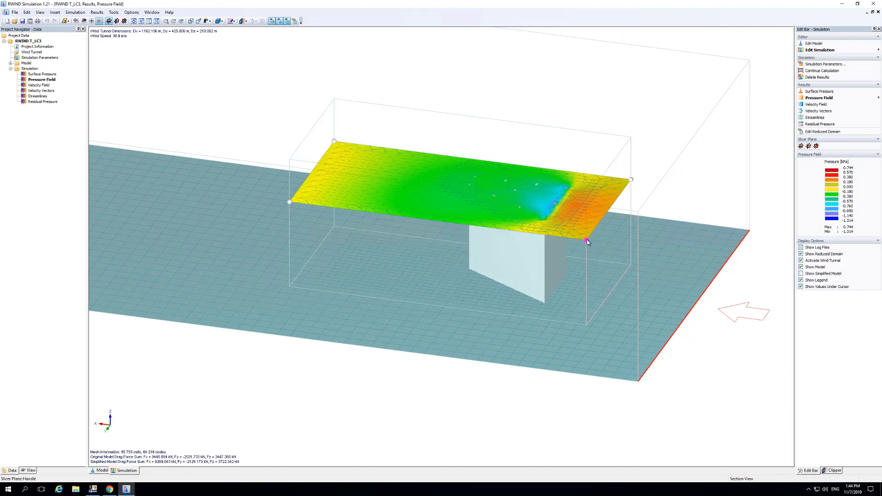
drag(586, 239, 586, 286)
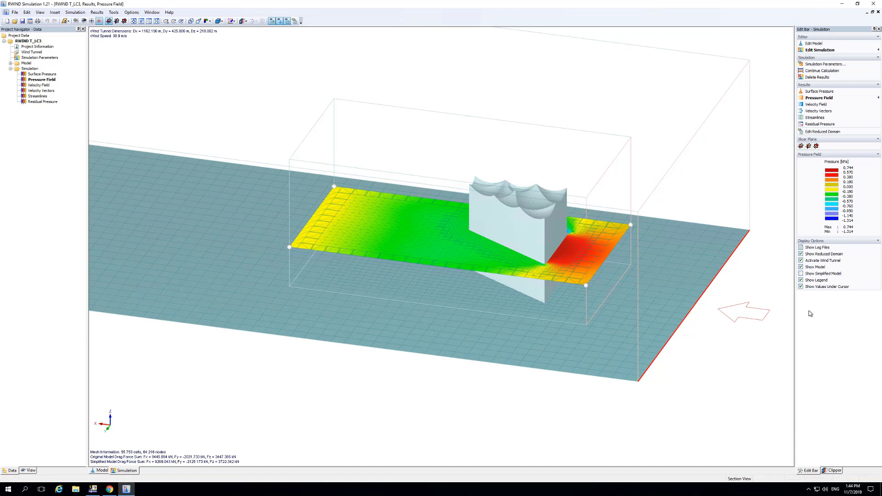
- Show the pressure field across the full wind tunnel without the reduced domain, and restore the reduced domain display
click(801, 254)
scroll(745, 338, down, 5)
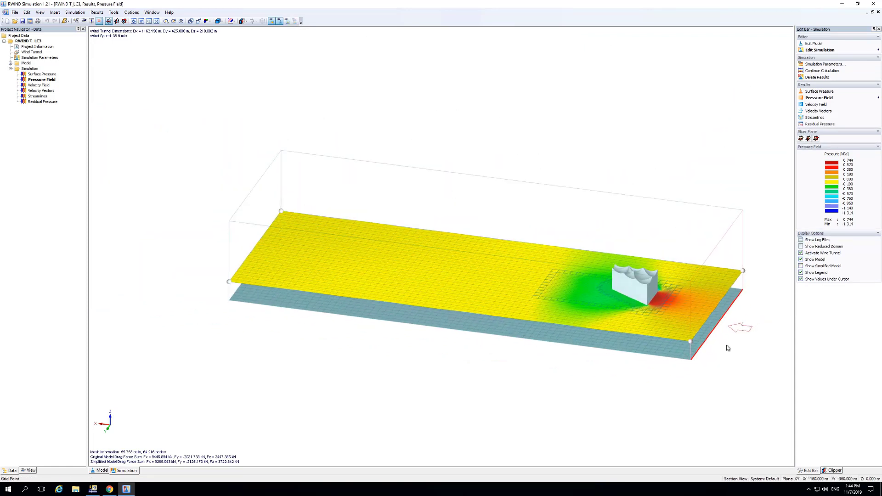
click(802, 247)
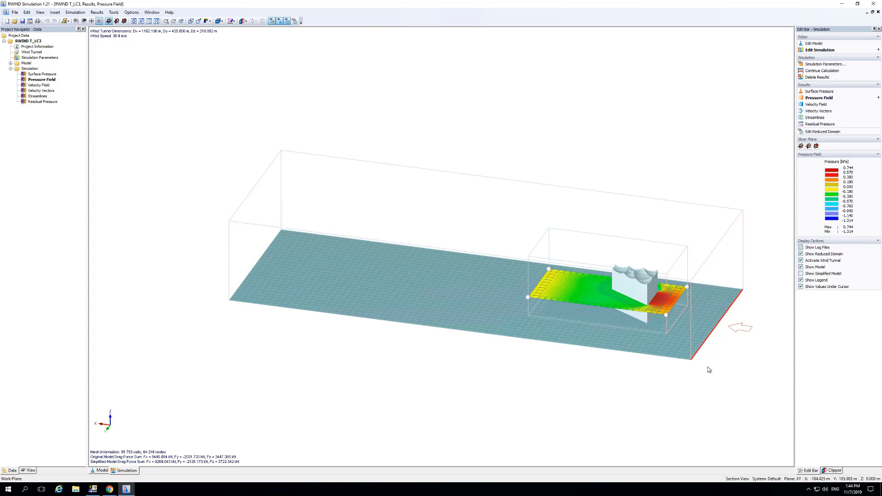
middle_drag(703, 366, 636, 386)
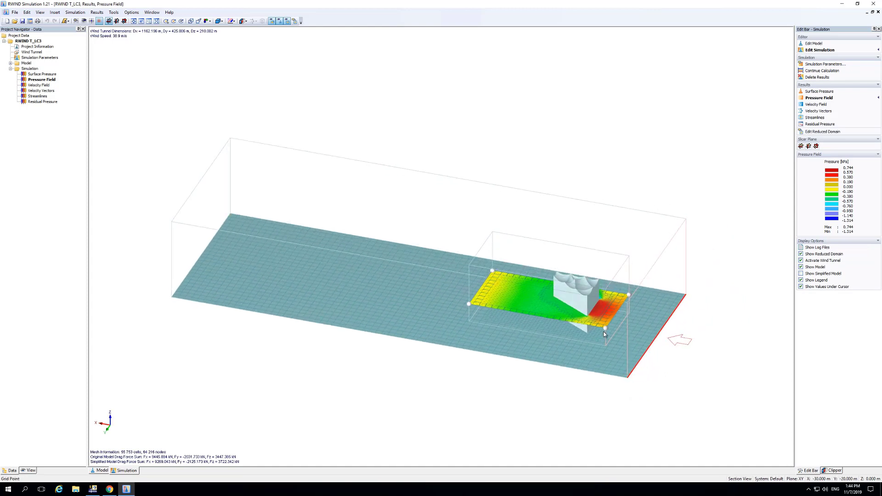
- Display the velocity field and raise the horizontal slicer plane slightly on the building
click(817, 105)
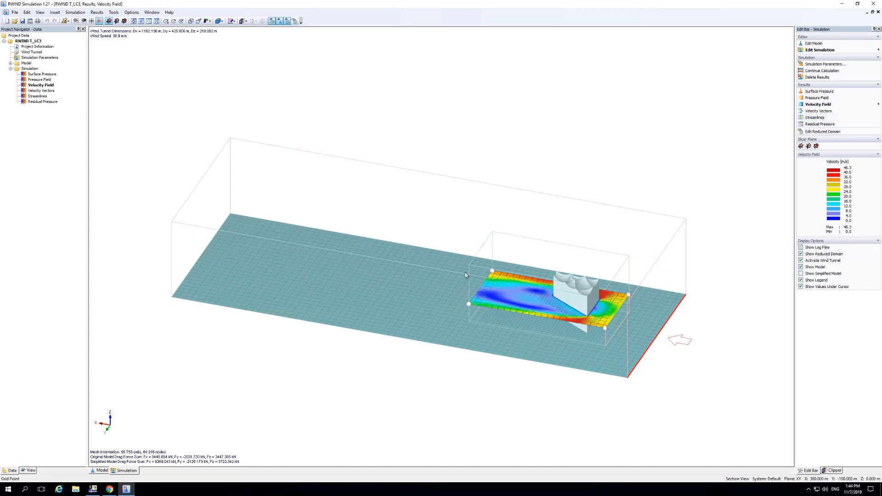
mouse_move(607, 330)
mouse_down()
mouse_move(605, 338)
mouse_move(605, 322)
mouse_up()
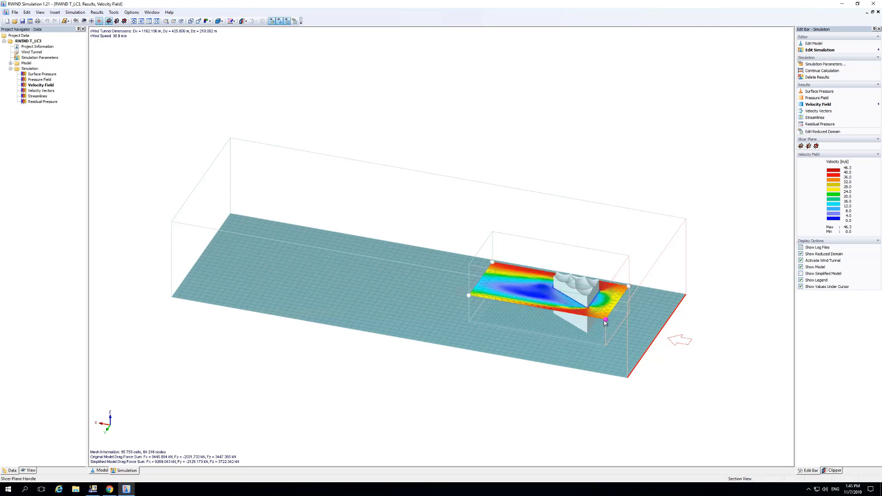
scroll(602, 321, up, 3)
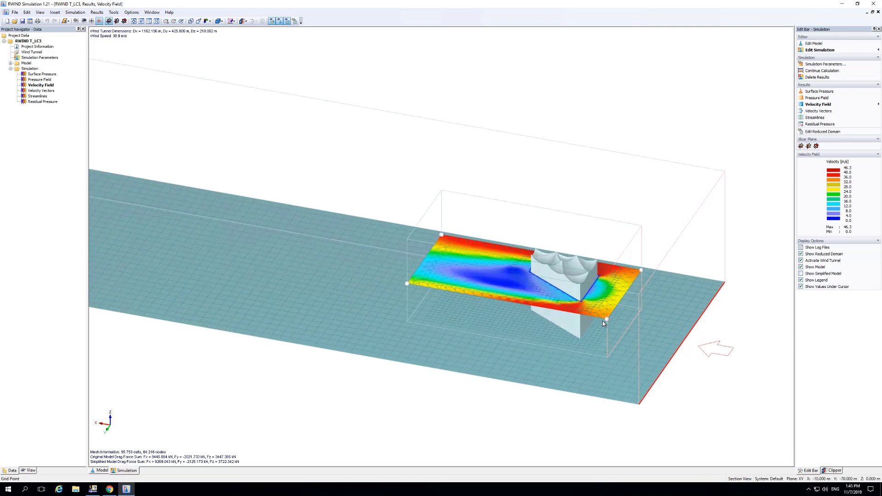
- Display the velocity vectors, turn off the active wind tunnel display, and inspect the flow behind the building up close
click(821, 111)
scroll(482, 295, up, 2)
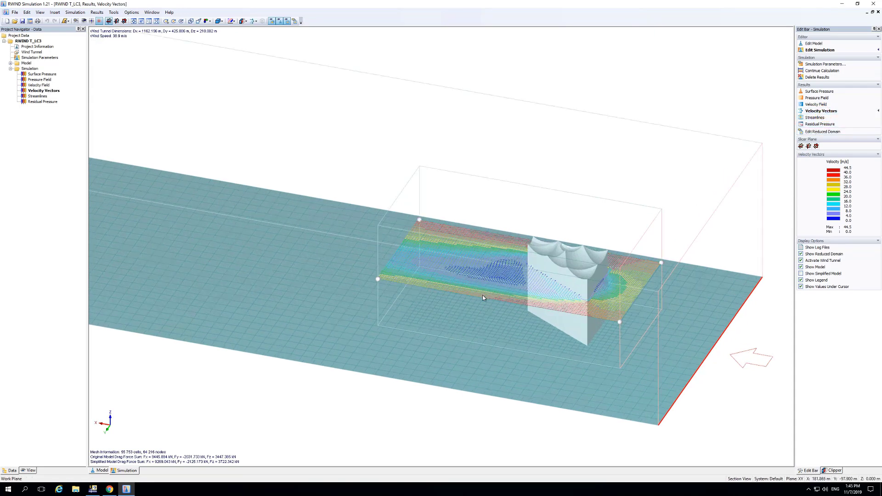
mouse_move(482, 295)
middle_down()
mouse_move(473, 309)
mouse_move(474, 292)
middle_up()
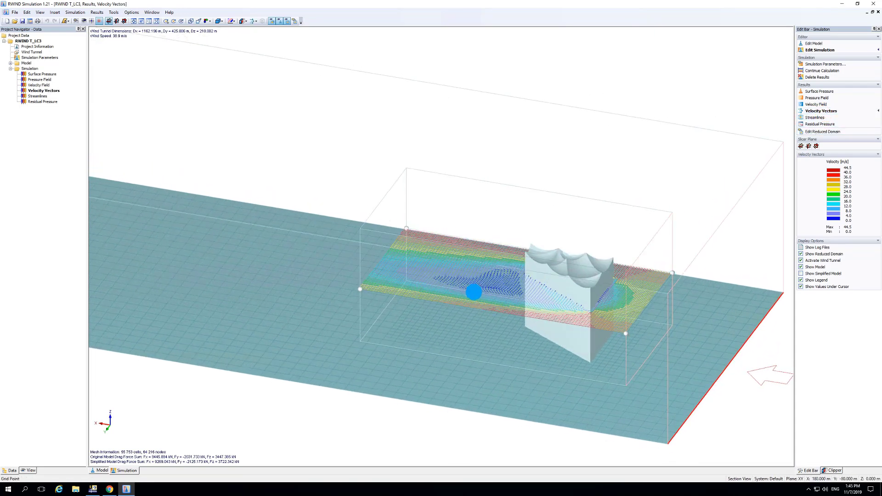
click(801, 261)
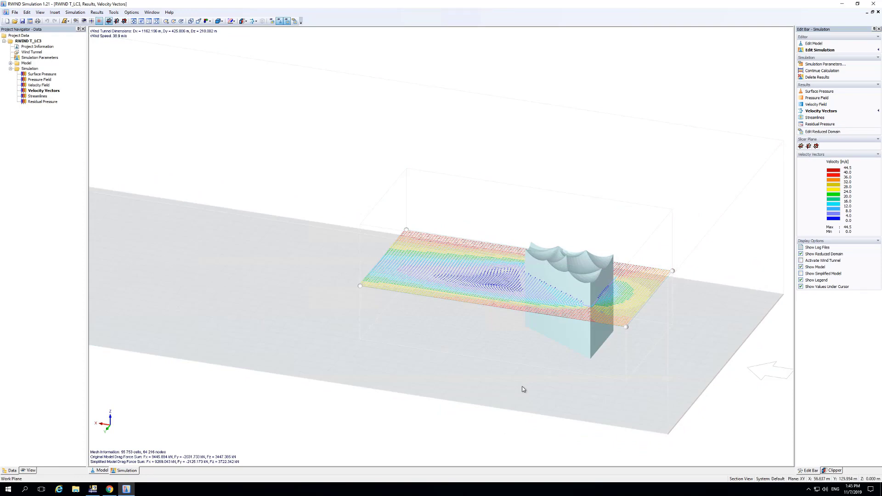
scroll(527, 296, up, 5)
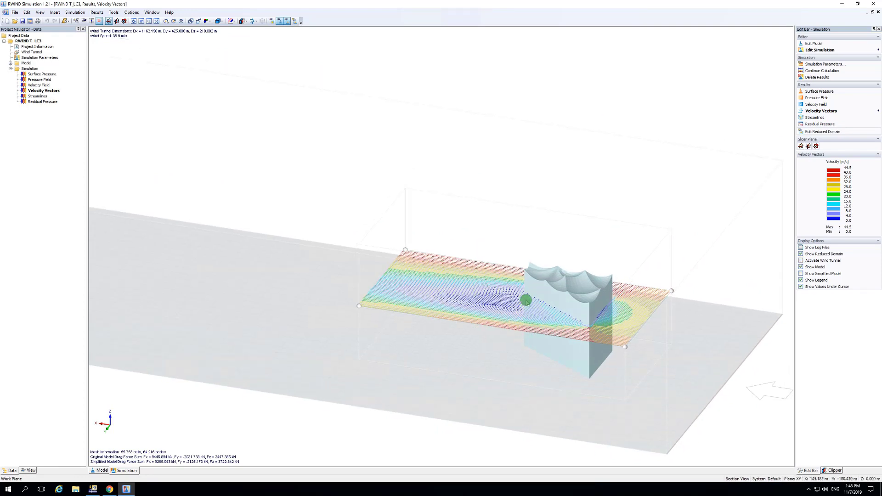
scroll(496, 264, up, 2)
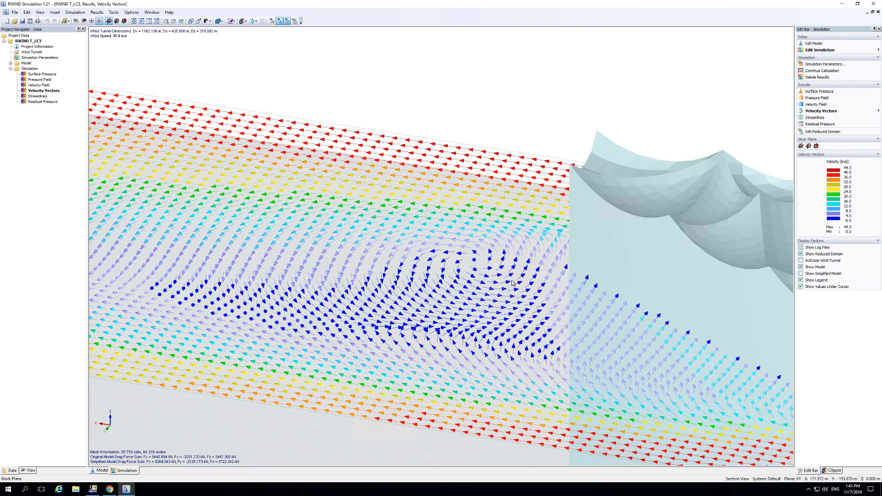
scroll(467, 342, down, 5)
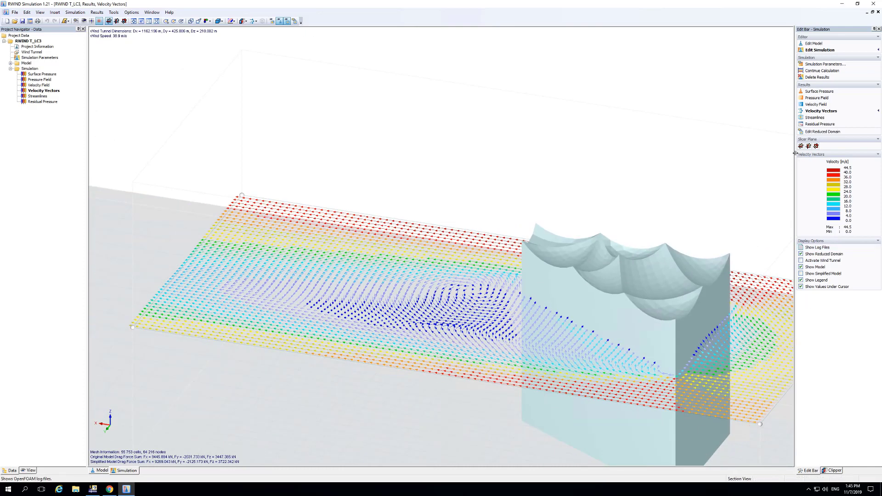
- Show the velocity vectors on the YZ and XY slicer planes, and inspect the wake behind the building on a shifted XZ slice
click(815, 146)
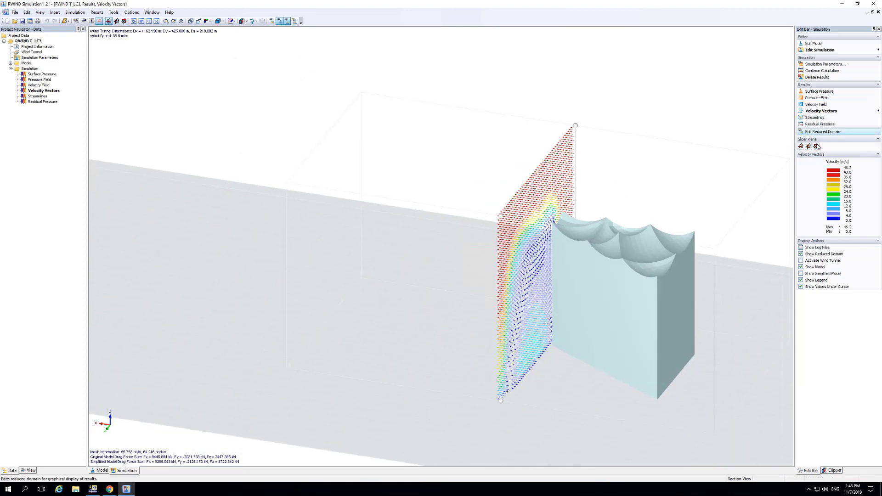
click(800, 146)
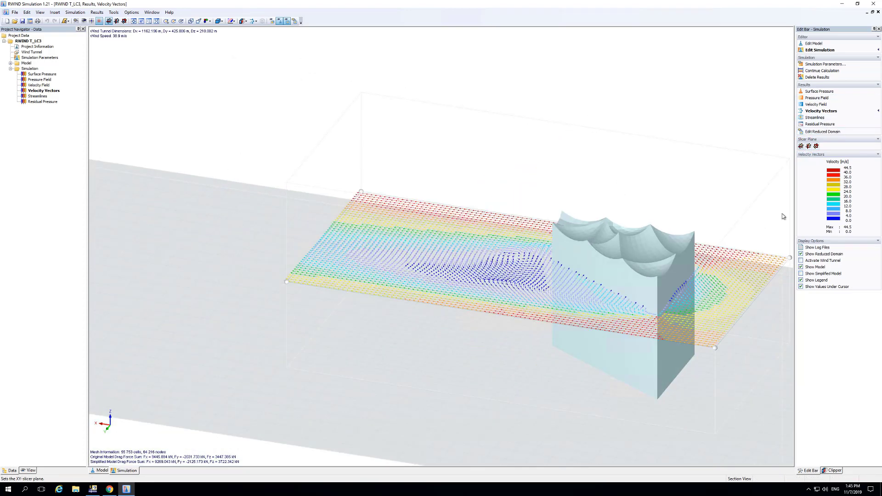
click(816, 146)
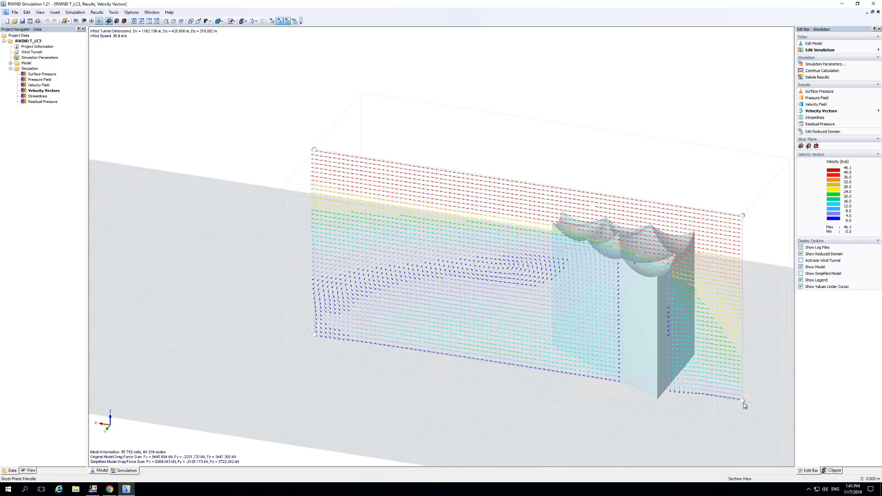
drag(743, 399, 765, 387)
middle_drag(549, 404, 502, 387)
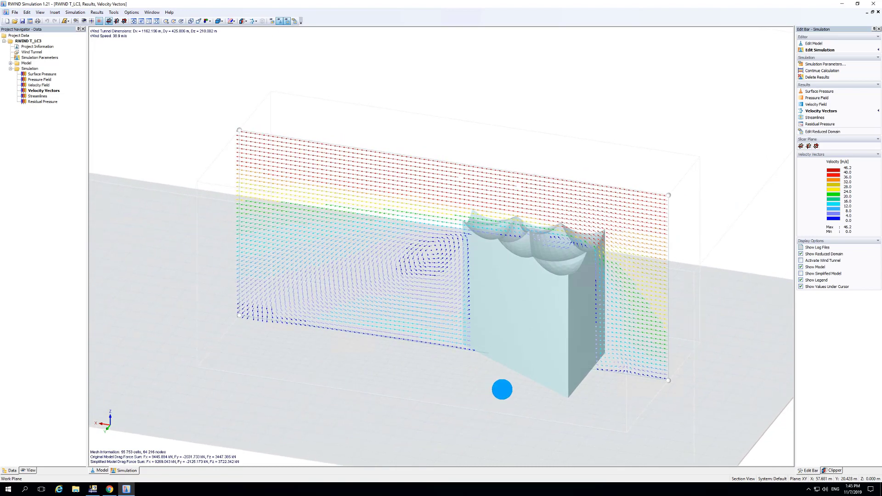
scroll(449, 335, up, 5)
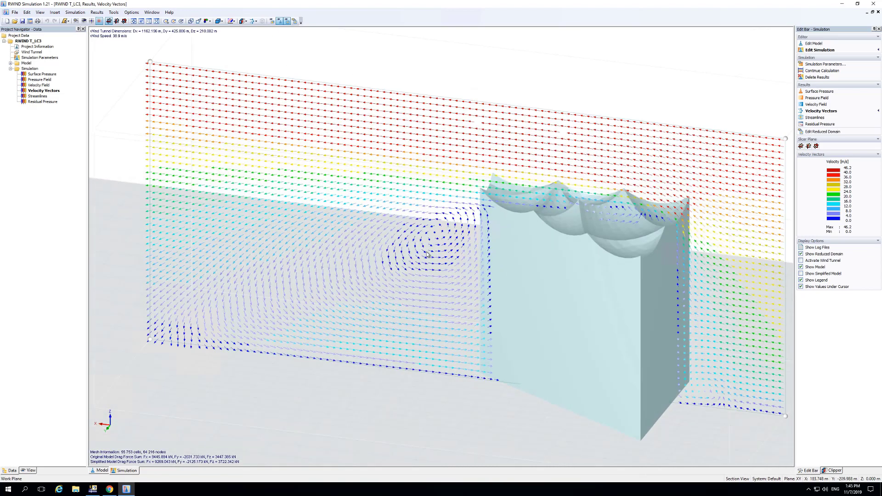
scroll(416, 266, up, 3)
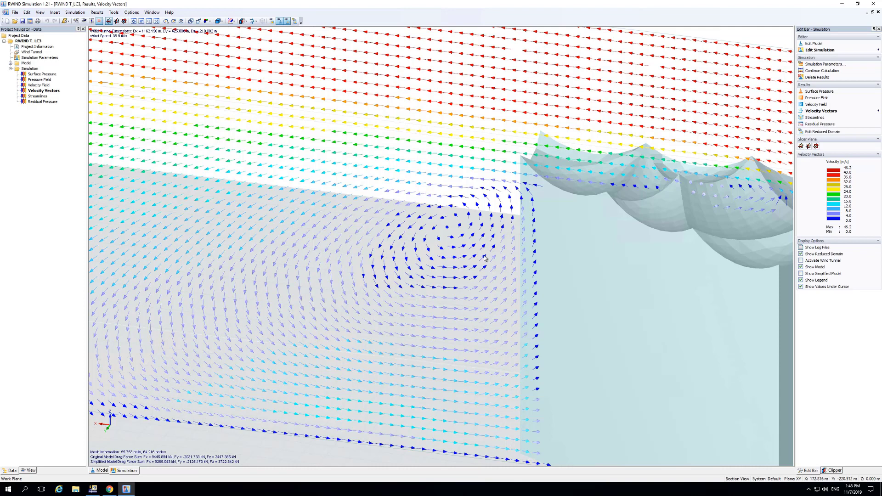
- Display the streamlines around the whole building, and run and stop their animation
click(815, 117)
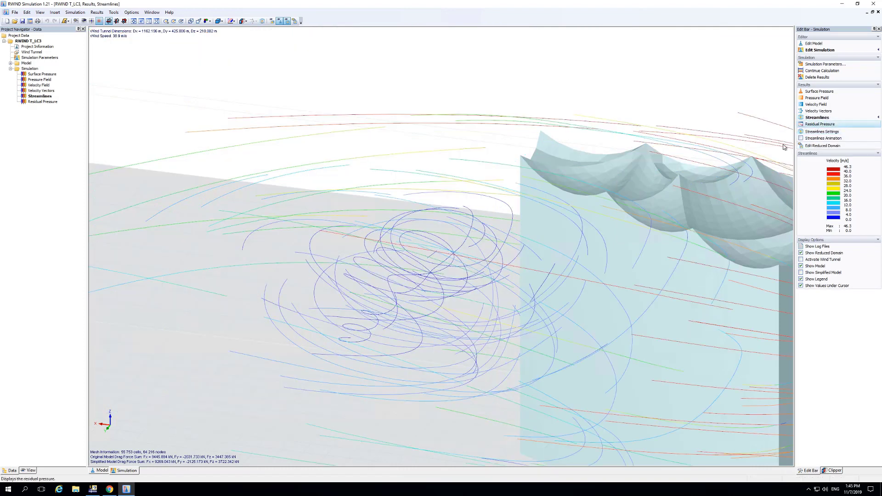
scroll(431, 225, down, 5)
mouse_move(433, 228)
ctrl+middle_down()
mouse_move(380, 249)
mouse_move(295, 242)
mouse_move(443, 245)
mouse_move(372, 248)
mouse_move(404, 248)
ctrl+middle_up()
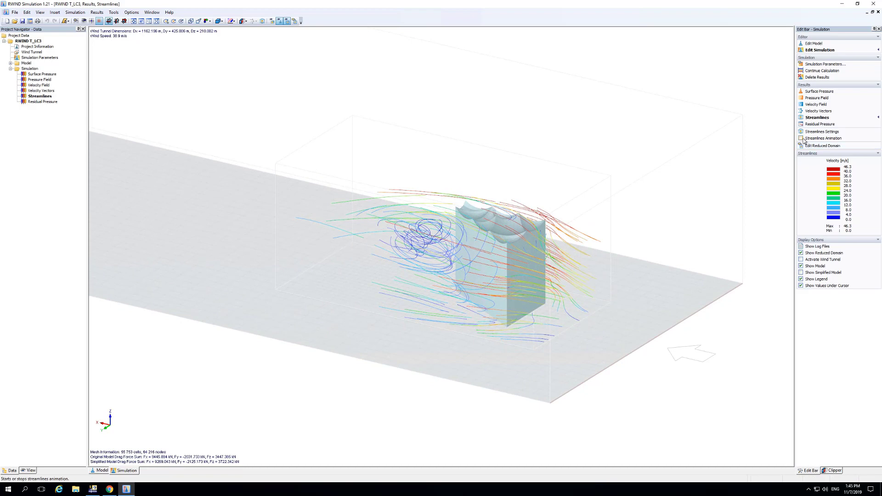
click(816, 139)
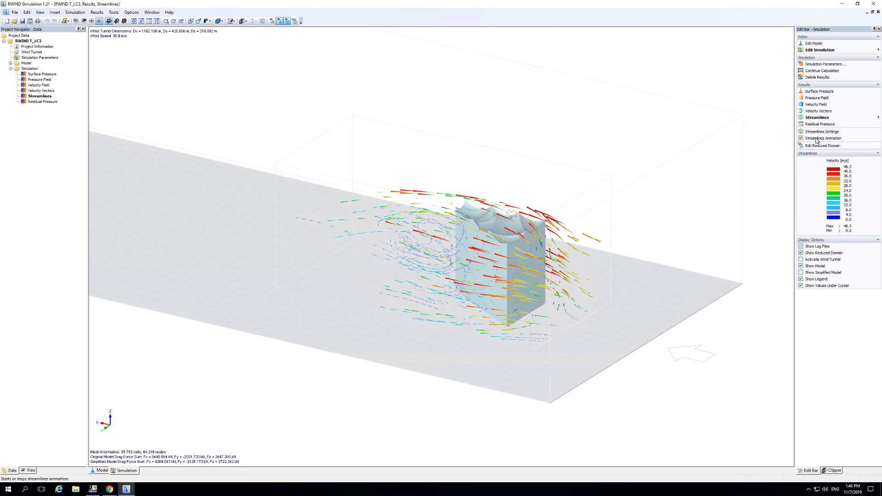
click(813, 137)
- Change the streamlines' control points source from the 3D box to a Segment and view the flow at the windward face
click(816, 132)
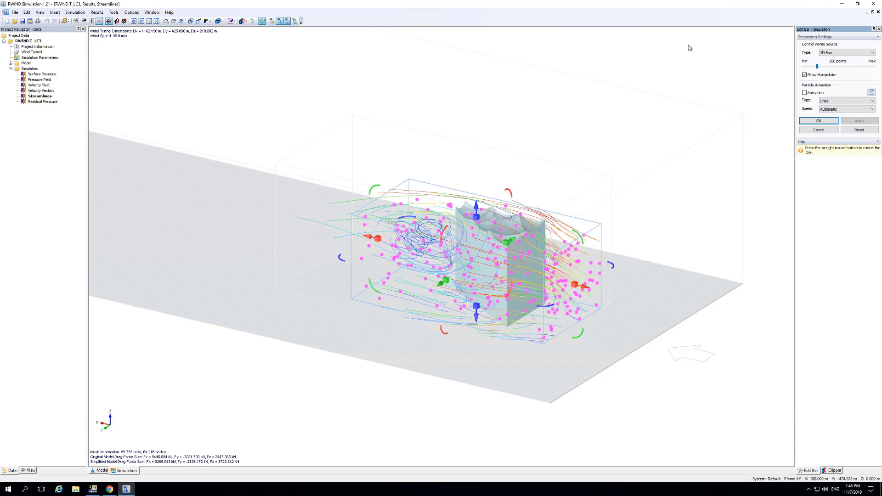
click(819, 54)
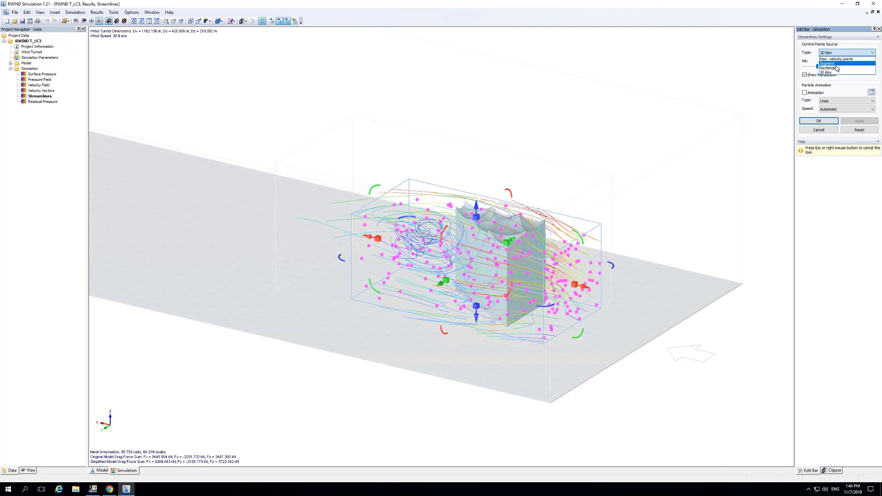
click(834, 63)
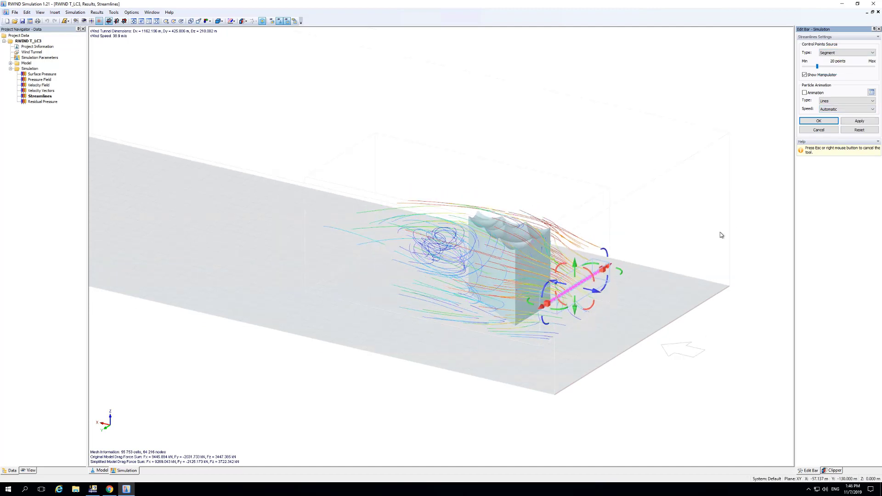
click(819, 121)
ctrl+middle_drag(626, 312, 429, 315)
scroll(514, 319, up, 5)
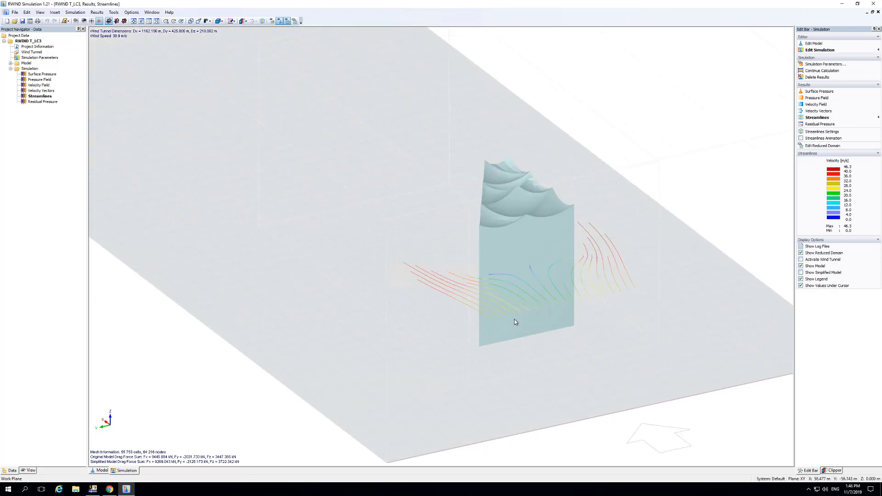
- Increase the streamline segment to 60 points, lengthen it past the building's side, and view the streamlines from the side
click(825, 131)
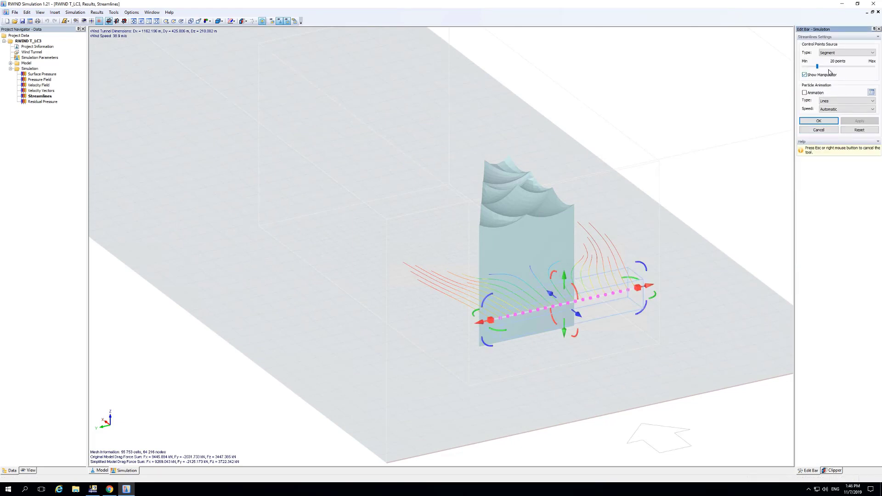
drag(817, 66, 846, 66)
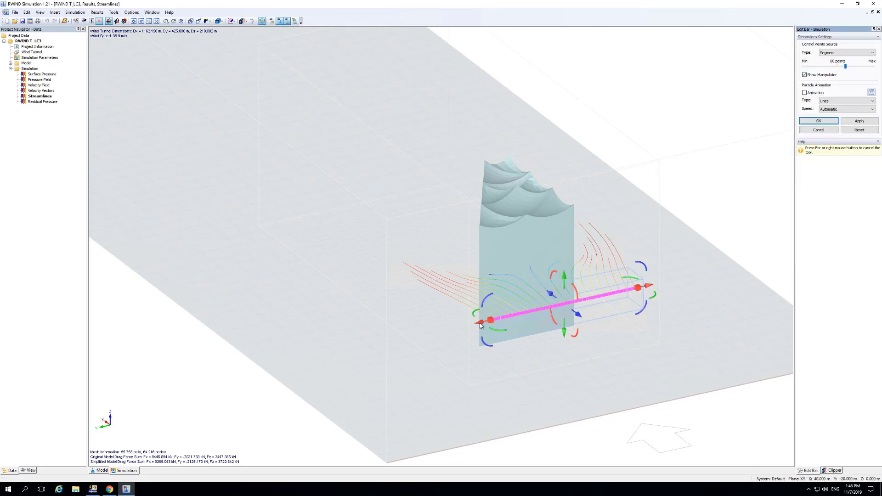
drag(484, 324, 472, 329)
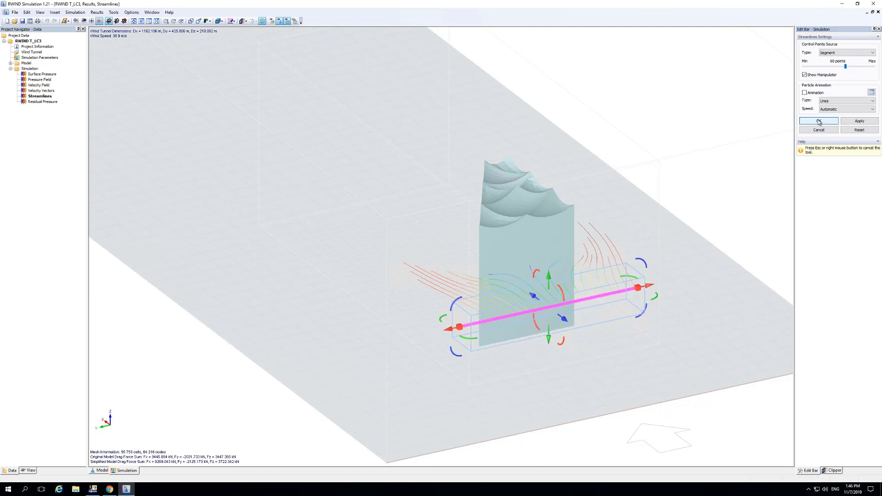
right_click(708, 230)
mouse_move(436, 351)
ctrl+middle_down()
mouse_move(512, 332)
mouse_move(641, 353)
mouse_move(765, 252)
mouse_move(777, 219)
mouse_move(721, 301)
mouse_move(611, 224)
ctrl+middle_up()
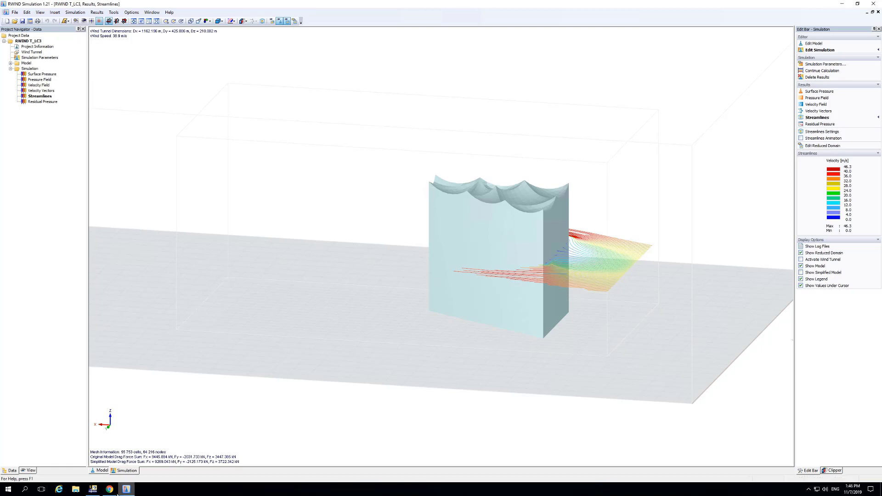
- Switch to Chrome to examine the building's surroundings on the Geo-Zone Tool satellite map, and return to RWIND Simulation
click(110, 491)
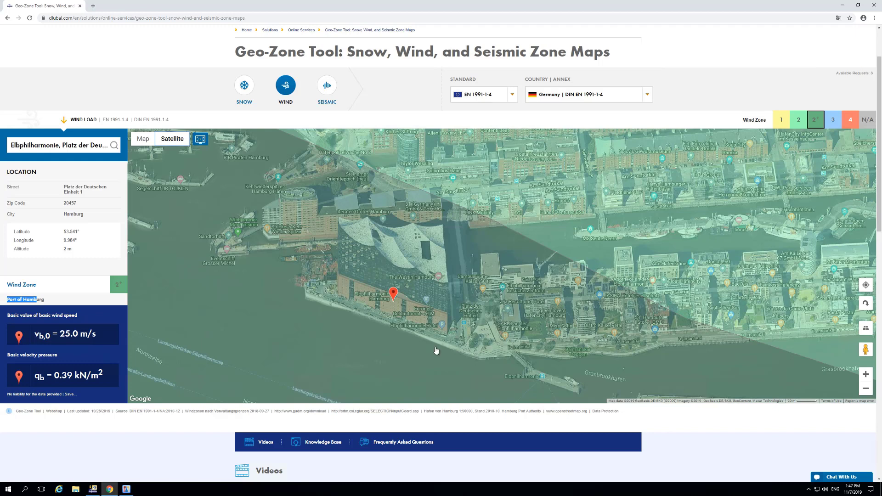
click(126, 490)
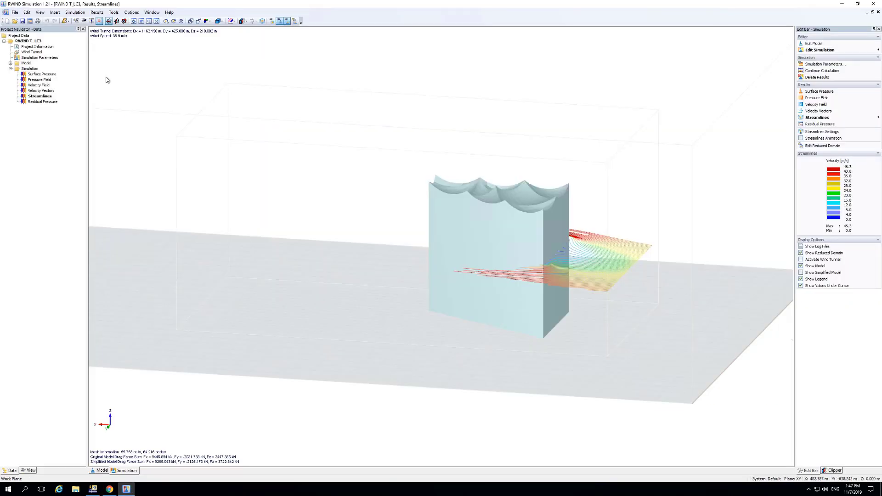
- Import the STL model Umgebung.stl from the desktop's Infotag 2019 folder, accepting the deletion of the mesh and results
double_click(23, 64)
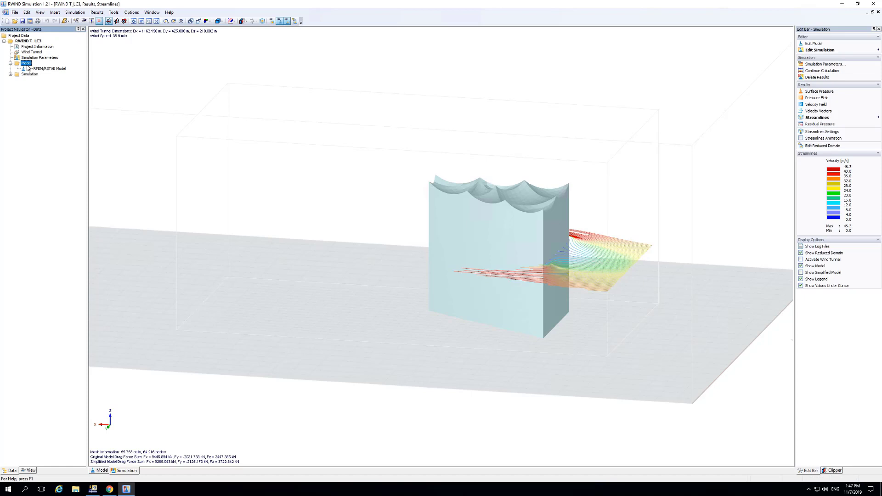
right_click(27, 63)
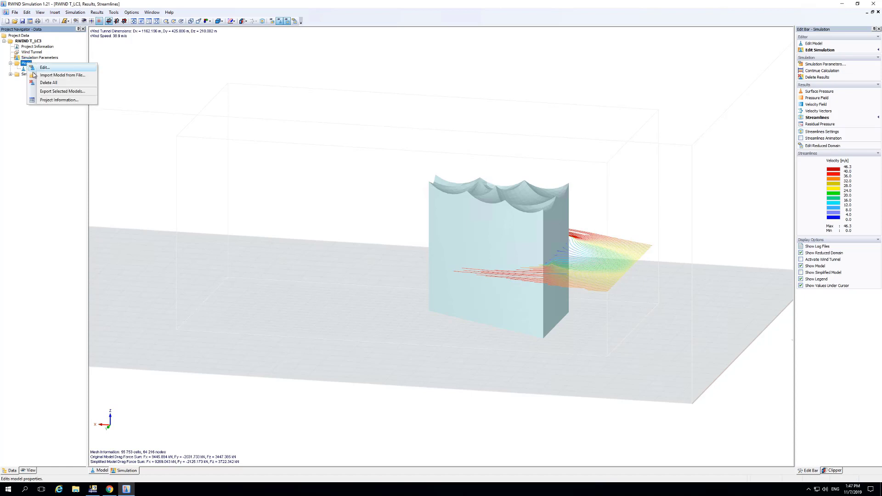
click(58, 75)
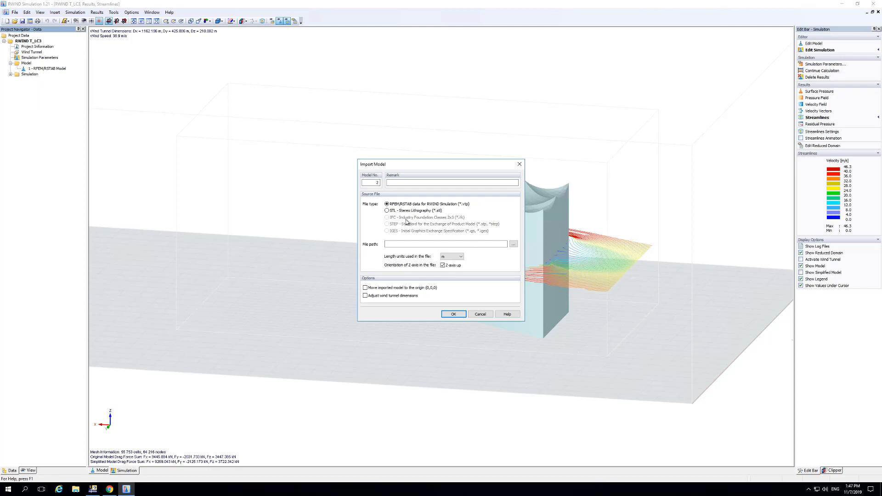
click(386, 211)
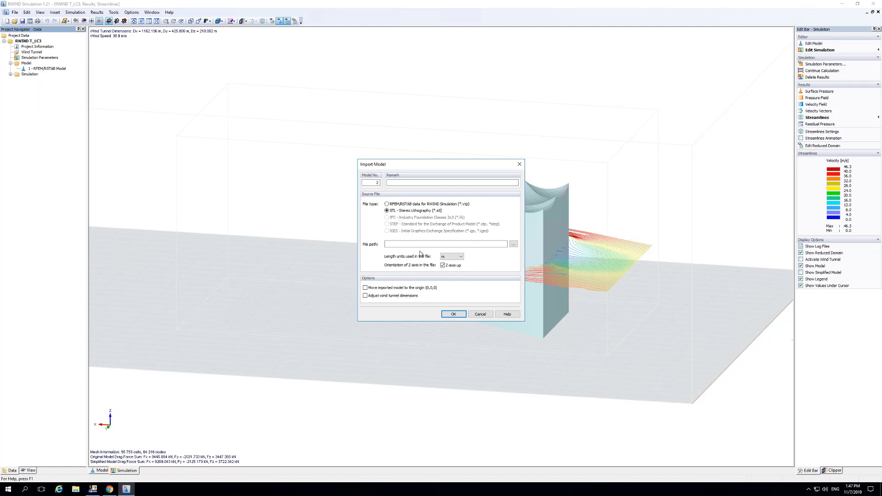
click(513, 244)
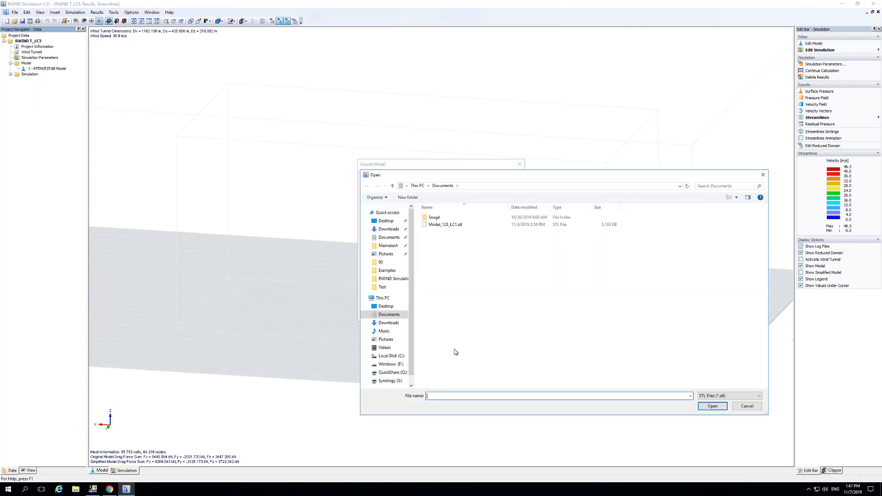
click(387, 222)
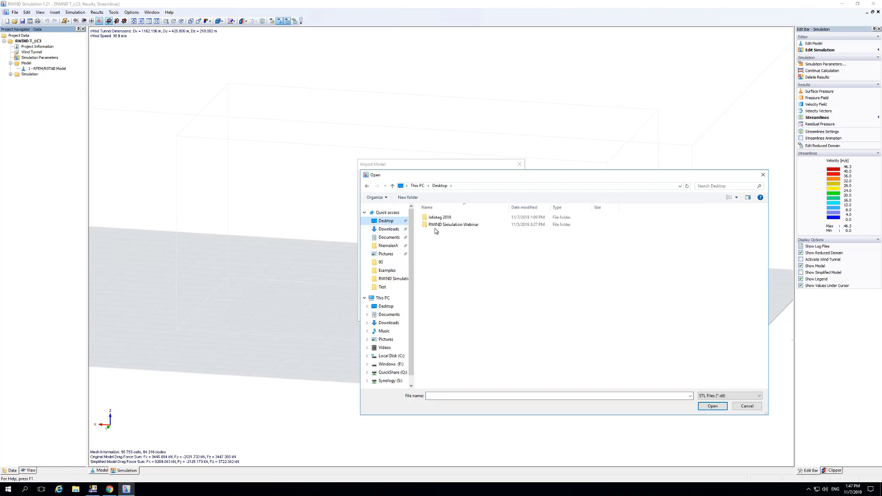
double_click(437, 217)
click(432, 233)
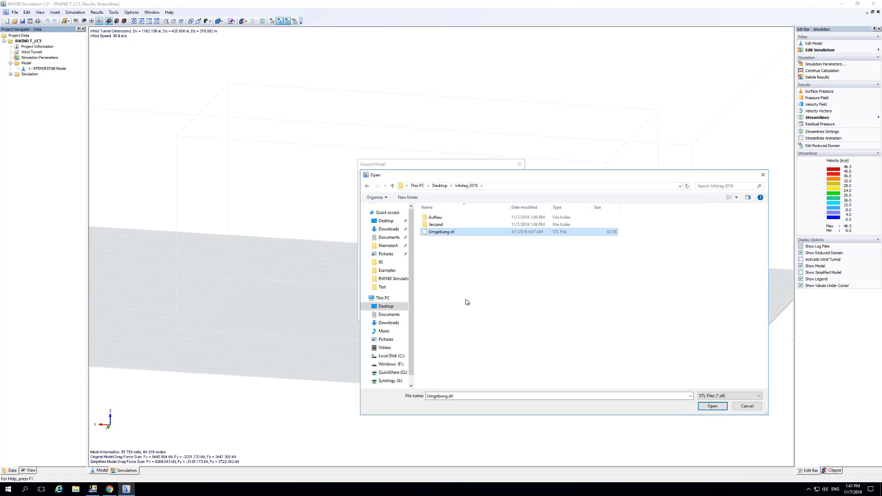
click(712, 407)
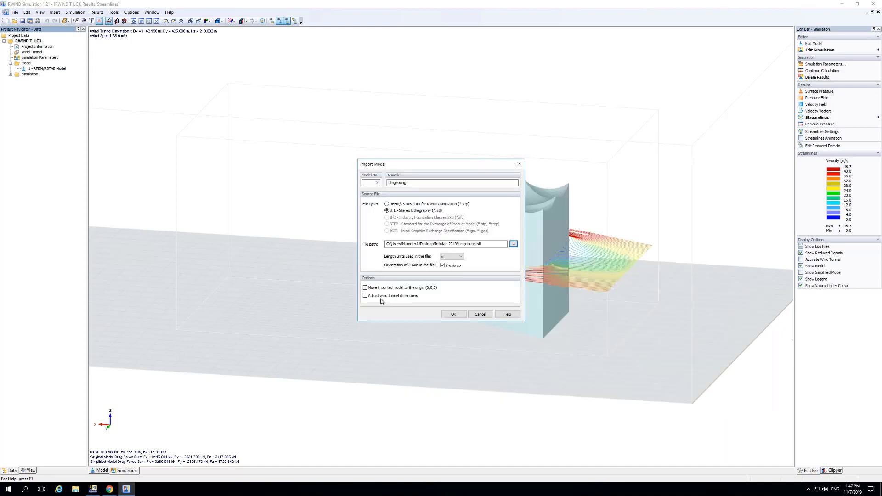
click(454, 314)
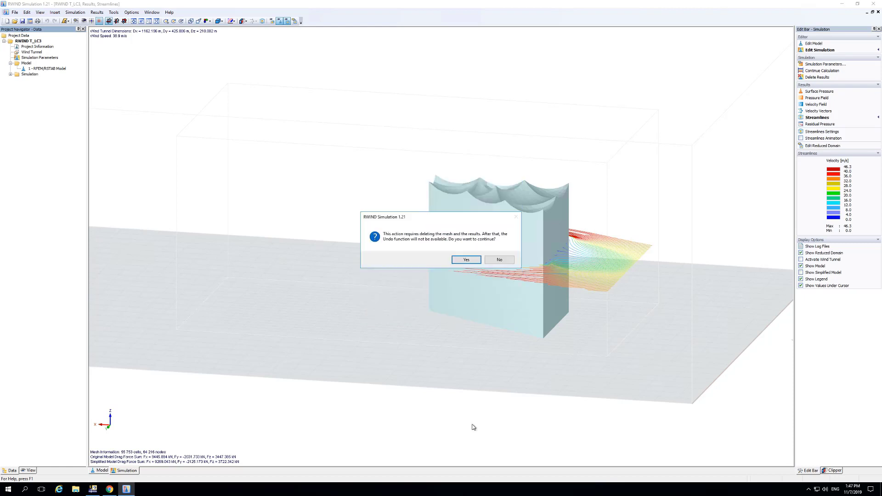
click(471, 259)
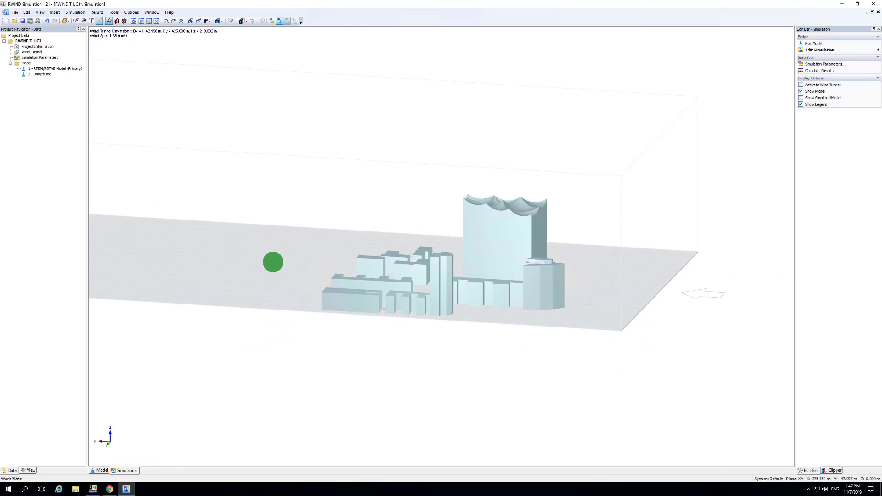
- Reposition the Umgebung model with a translation of dX 108 m and dY -85 m and a rotation A3 of 180°
ctrl+middle_drag(273, 262, 502, 396)
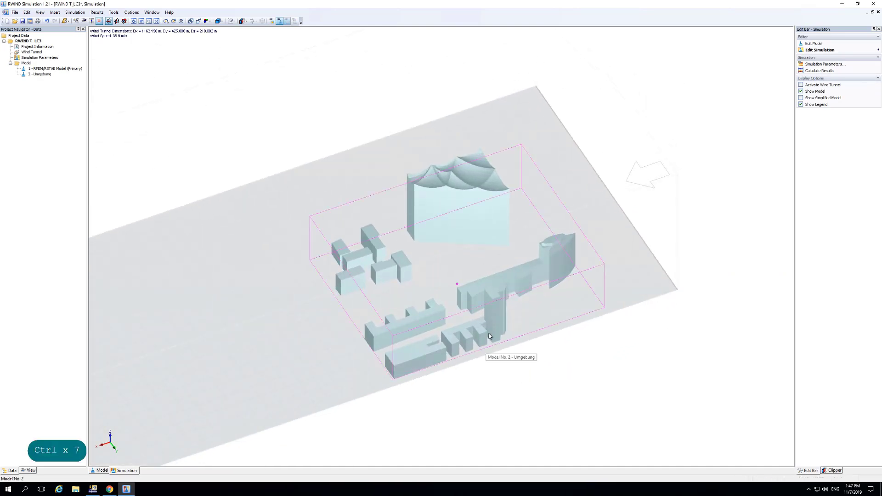
double_click(478, 291)
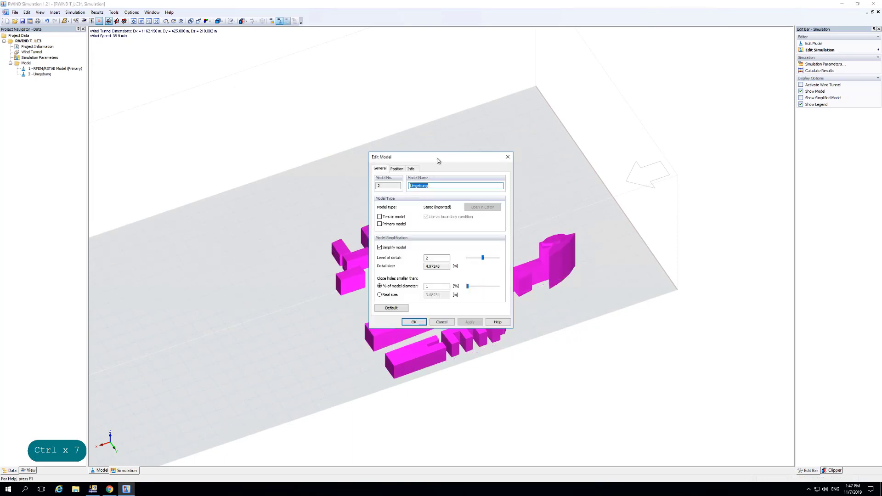
drag(437, 161, 642, 207)
click(601, 216)
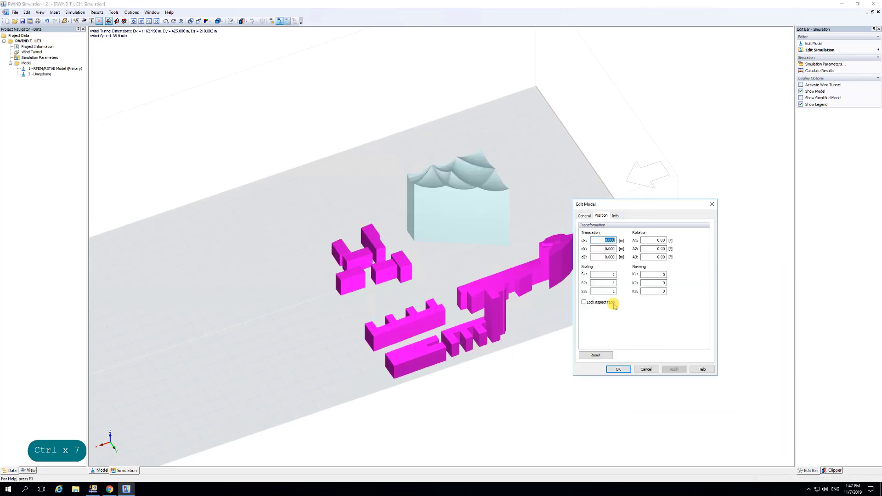
click(643, 241)
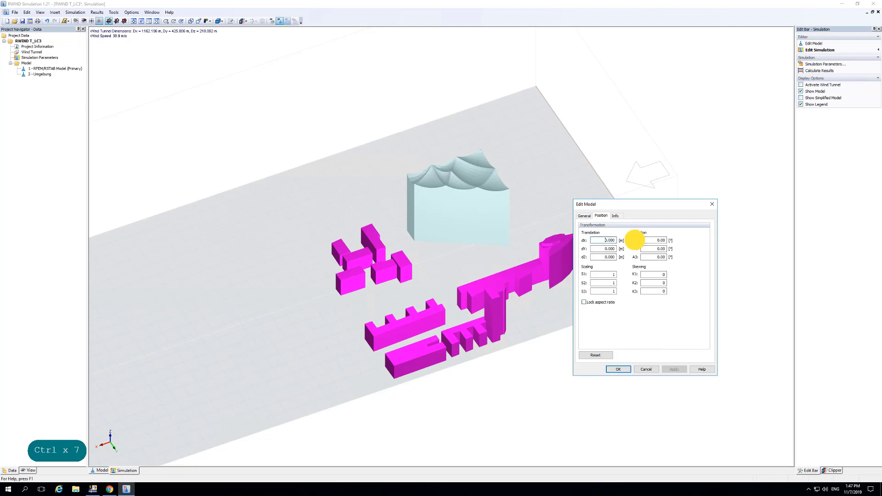
text(100)
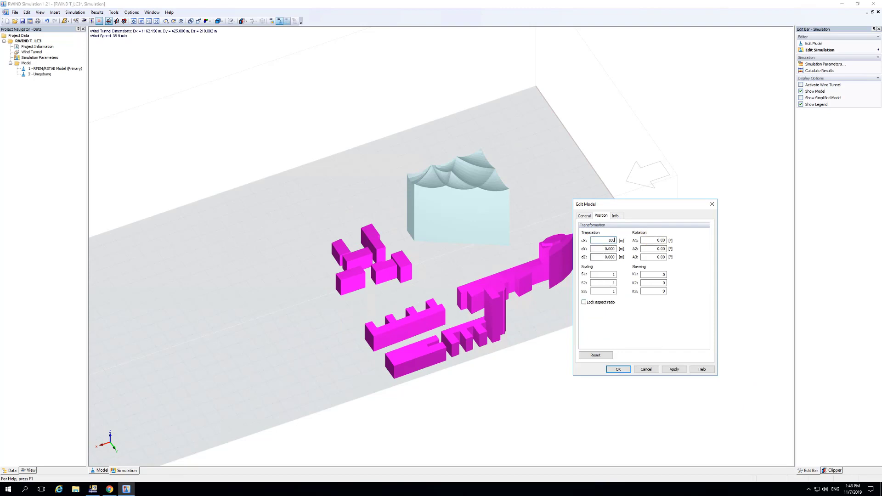
click(602, 248)
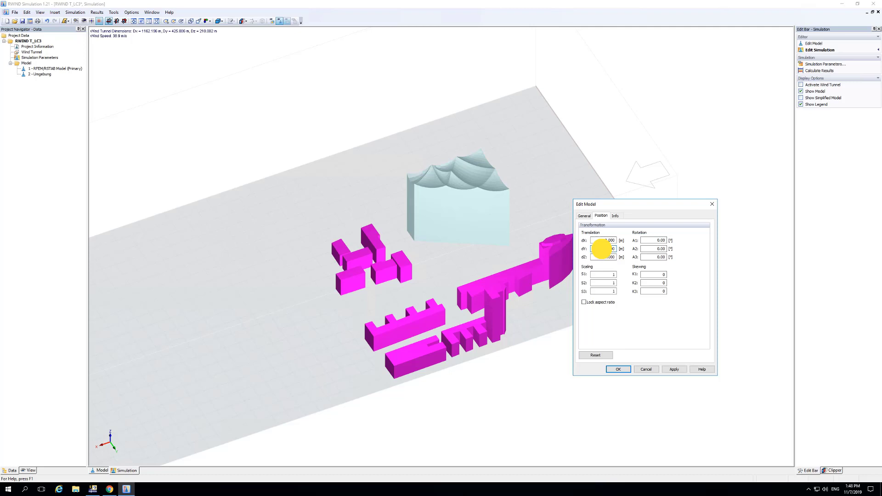
click(657, 257)
text(180)
click(677, 368)
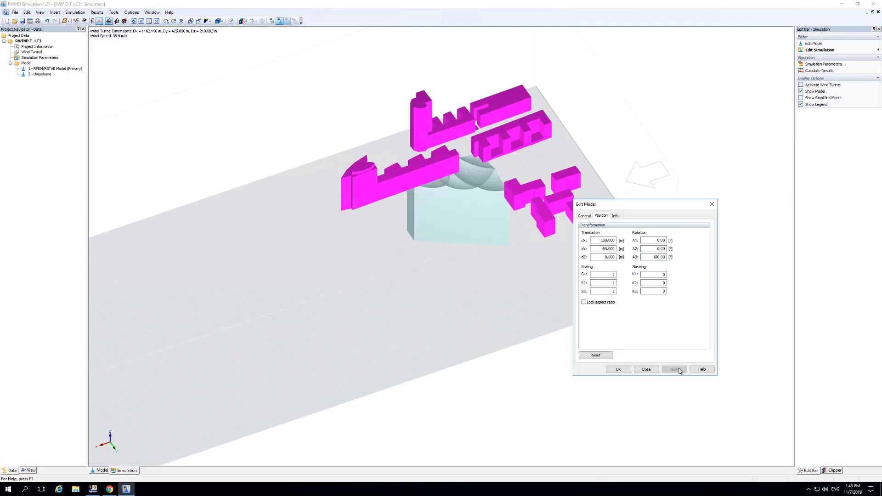
click(620, 370)
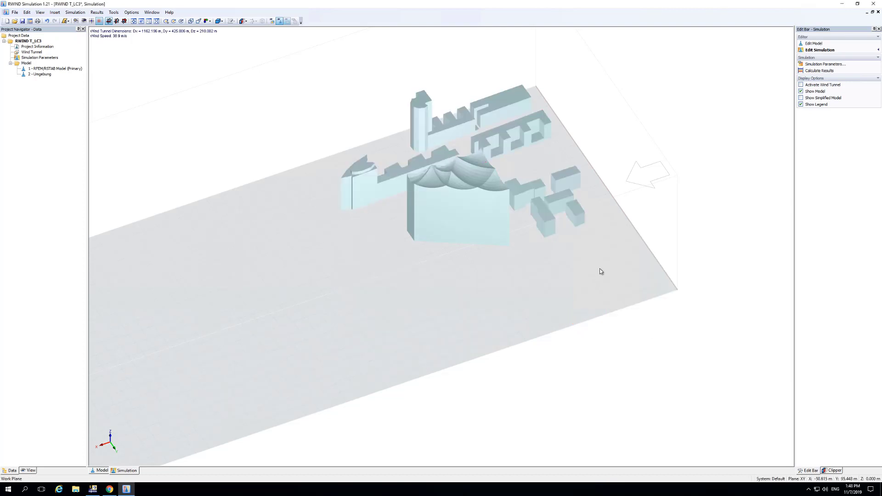
- Compare the surrounding buildings' placement from above with the satellite map in Chrome, and return to RWIND Simulation
click(587, 313)
ctrl+middle_drag(587, 313, 402, 368)
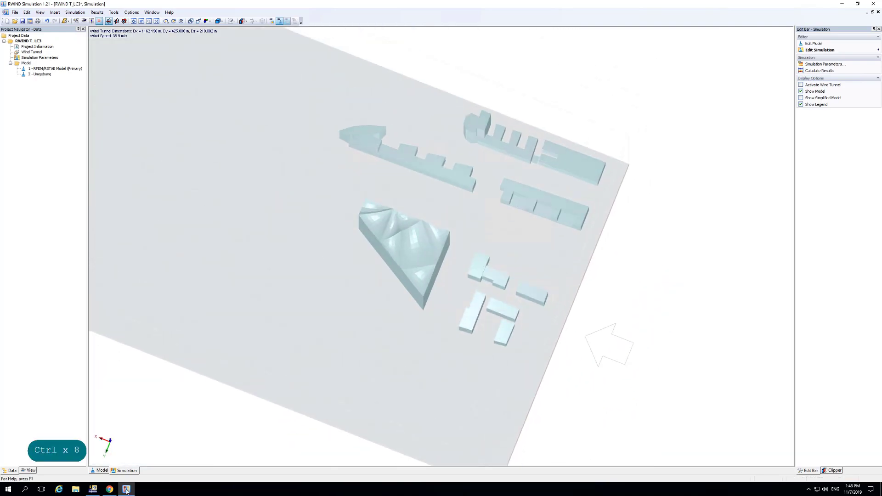
click(110, 490)
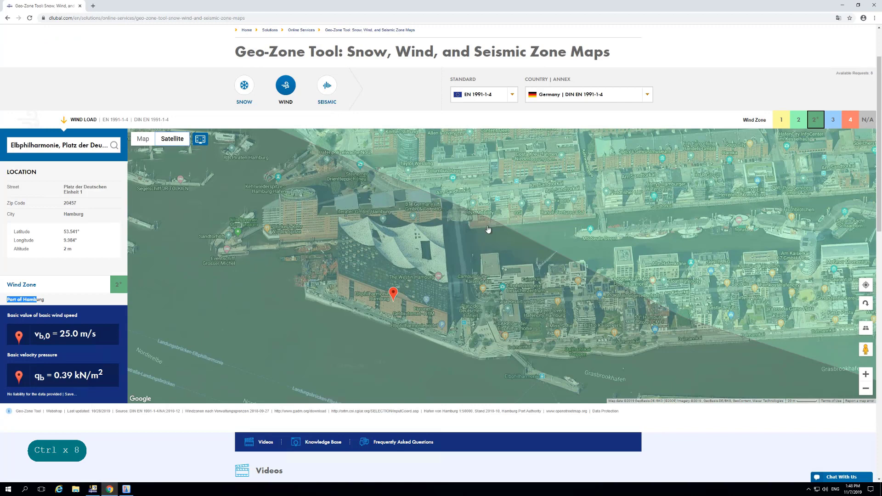
click(109, 490)
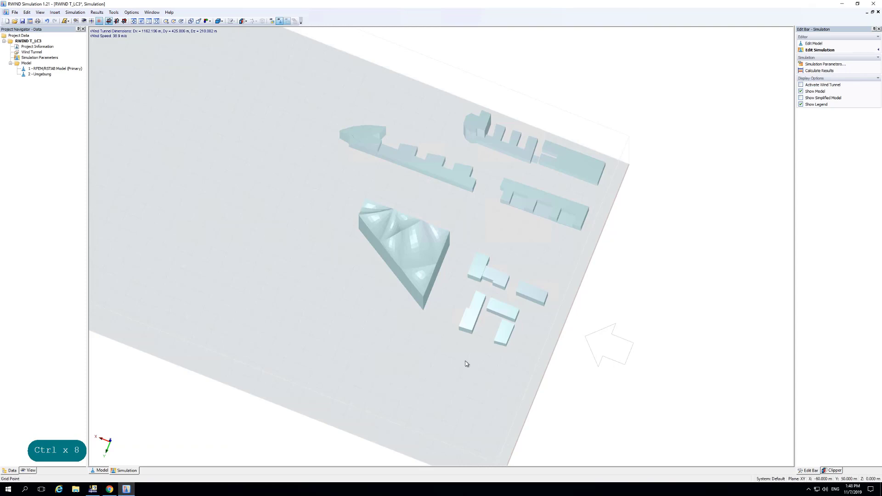
- Adjust the wind tunnel dimensions automatically to the combined model and check the tunnel's extent around the buildings
scroll(466, 365, down, 5)
mouse_move(463, 370)
ctrl+middle_down()
mouse_move(404, 295)
mouse_move(388, 299)
mouse_move(487, 351)
mouse_move(412, 267)
ctrl+middle_up()
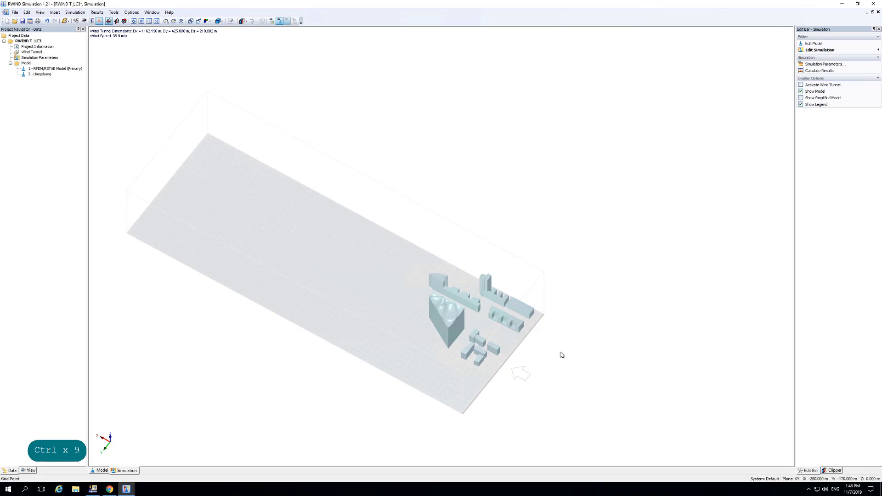
mouse_move(561, 354)
ctrl+middle_down()
mouse_move(438, 342)
mouse_move(449, 310)
mouse_move(539, 341)
ctrl+middle_up()
scroll(539, 341, up, 5)
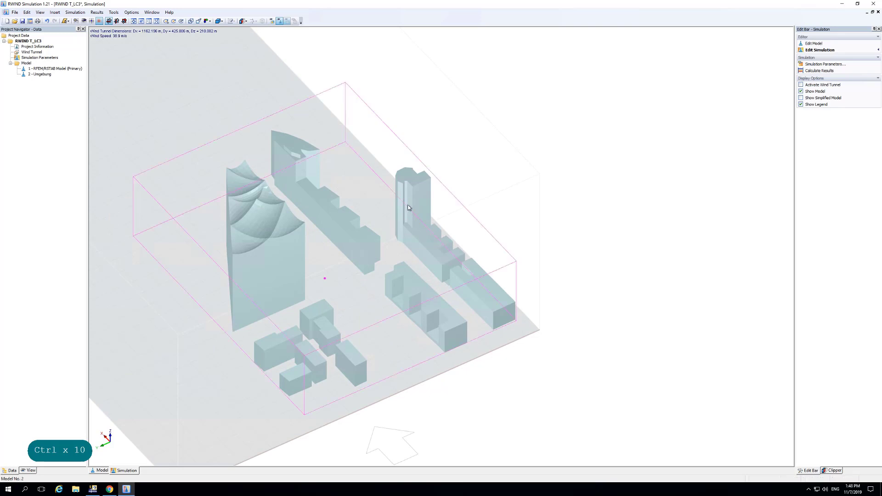
double_click(32, 53)
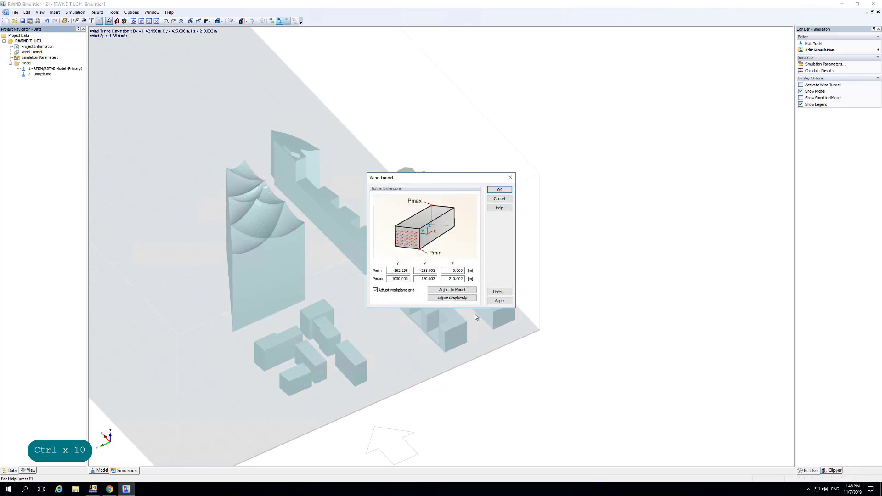
click(459, 290)
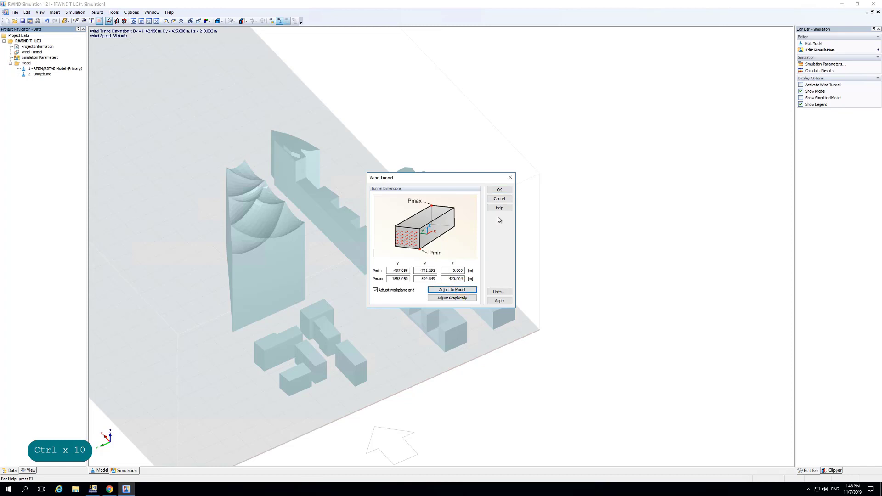
click(502, 189)
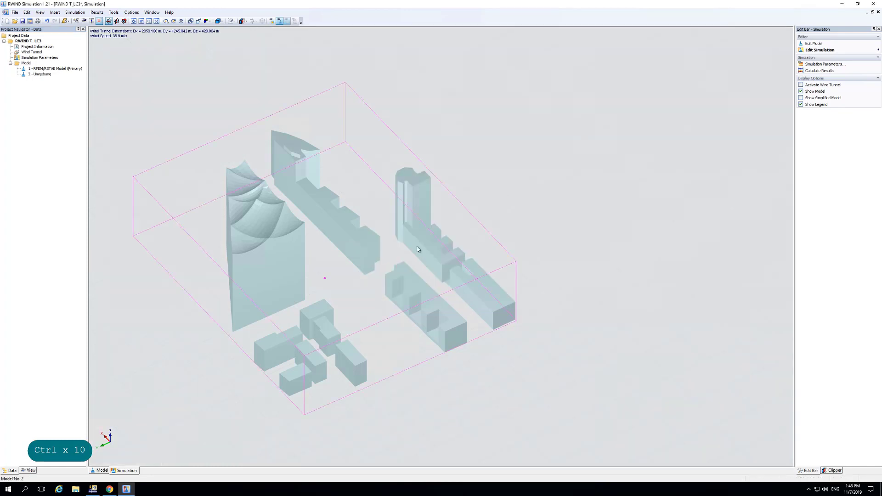
scroll(416, 257, down, 5)
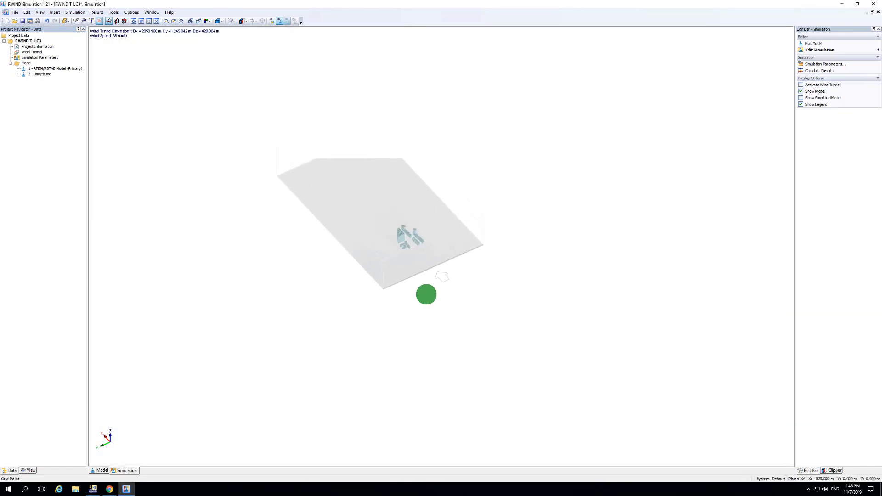
ctrl+scroll(411, 253, up, 3)
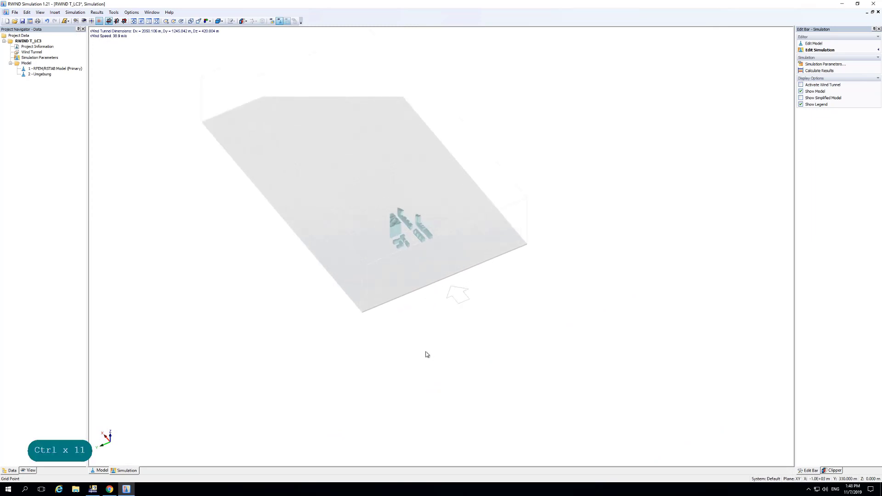
- Calculate the wind flow with the surrounding buildings, keep RWIND Simulation open when it finishes, and view the streamlines
click(818, 71)
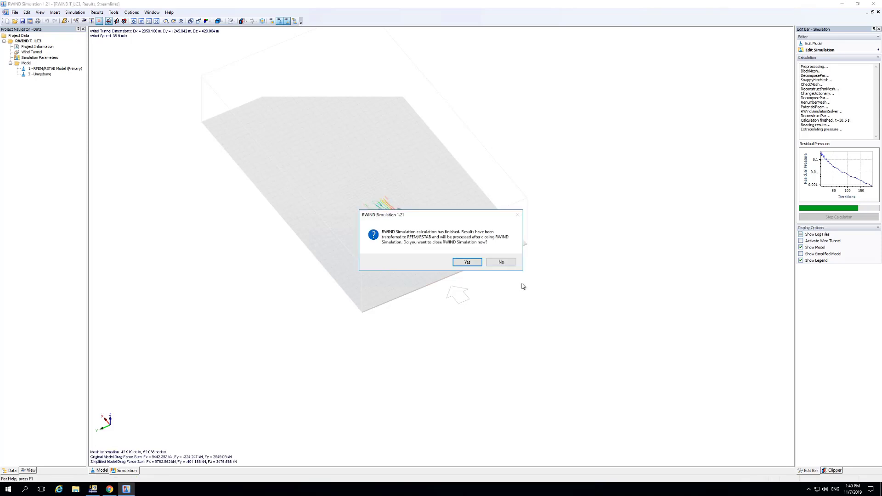
click(501, 262)
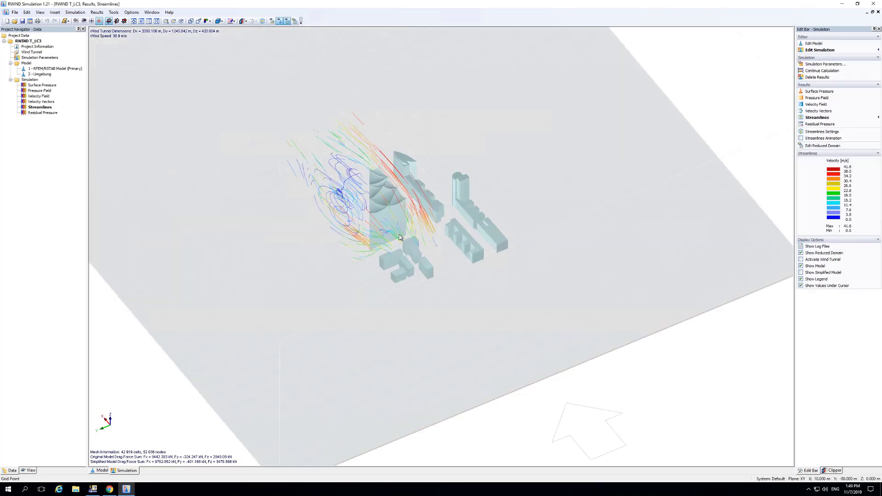
ctrl+middle_drag(421, 365, 324, 303)
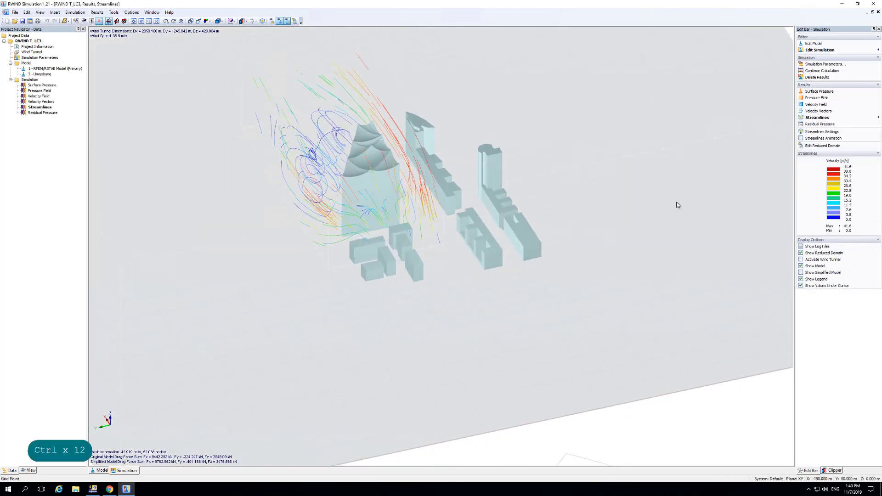
- Show the surface pressure on all buildings and examine the windward faces behind the neighbouring houses
click(827, 91)
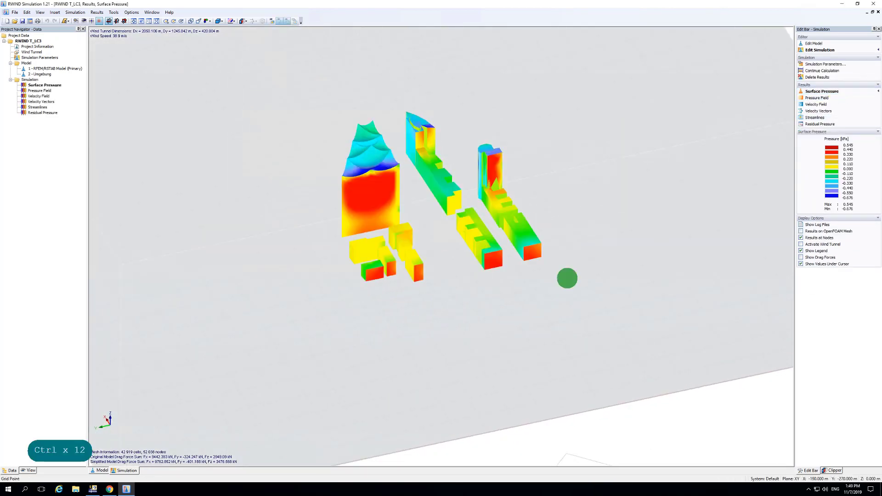
mouse_move(567, 276)
ctrl+middle_down()
mouse_move(421, 267)
mouse_move(417, 220)
mouse_move(404, 222)
ctrl+middle_up()
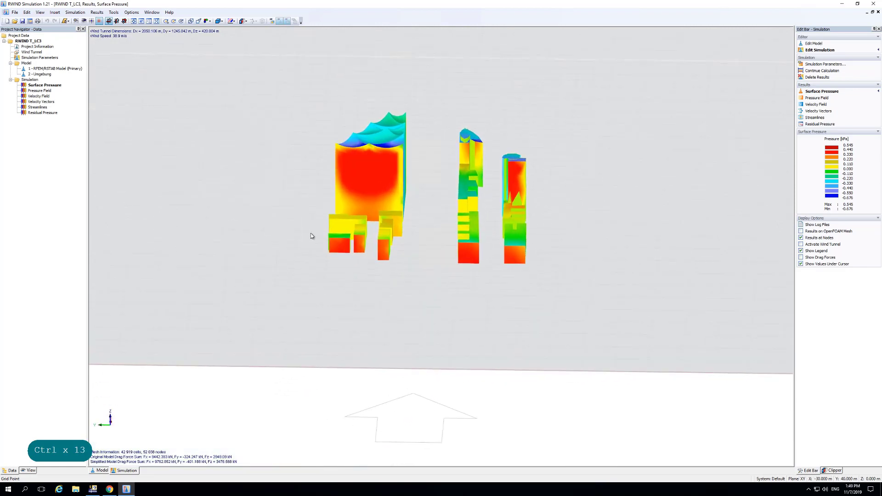
scroll(311, 233, up, 3)
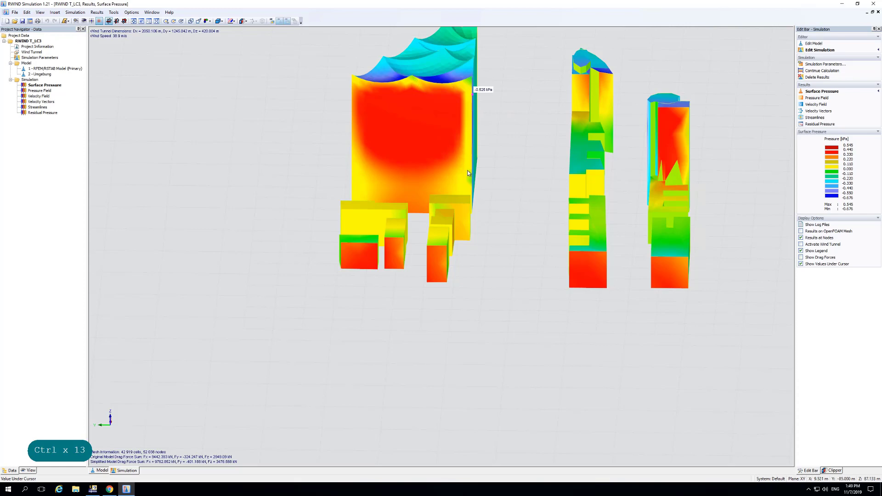
scroll(681, 291, down, 4)
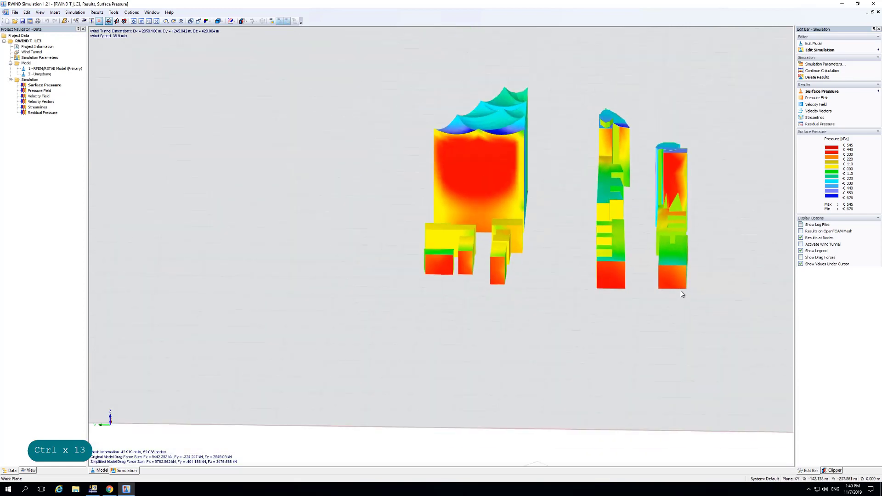
ctrl+middle_drag(412, 272, 472, 288)
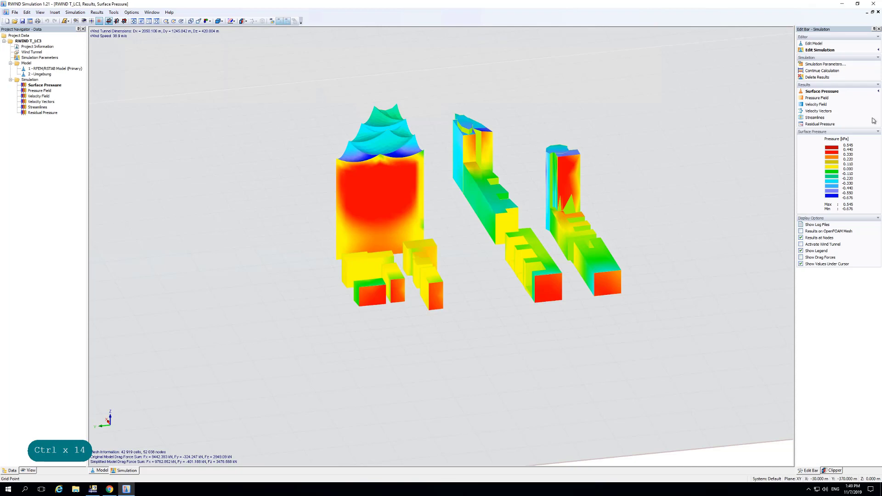
- Close RWIND Simulation, switch to RFEM, and accept the generated wind loads with load case LC3 calculated
click(876, 5)
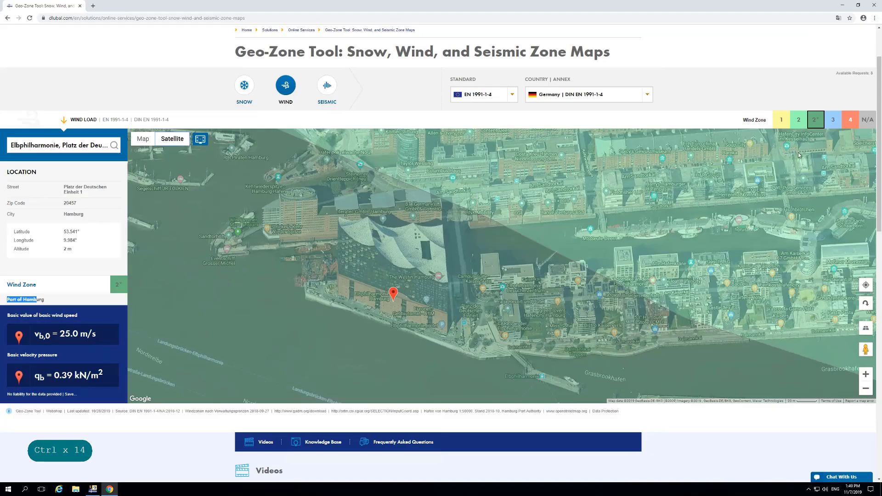
click(94, 490)
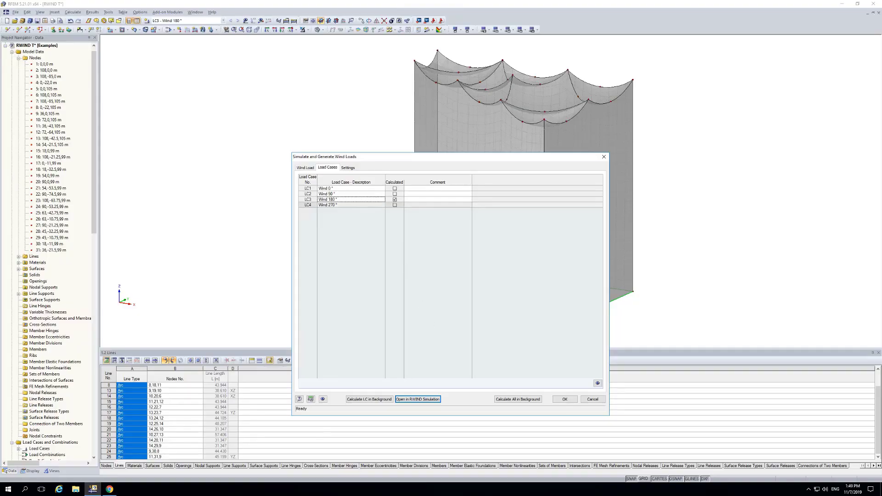
click(344, 200)
click(394, 201)
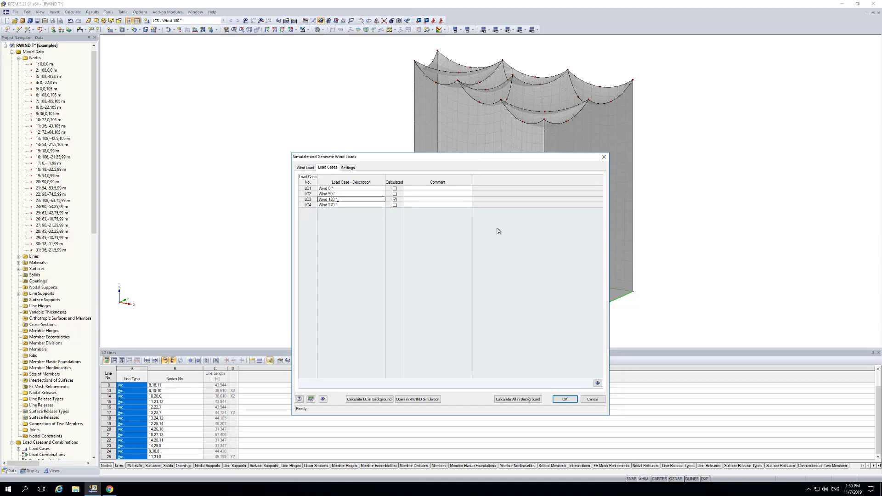
click(564, 398)
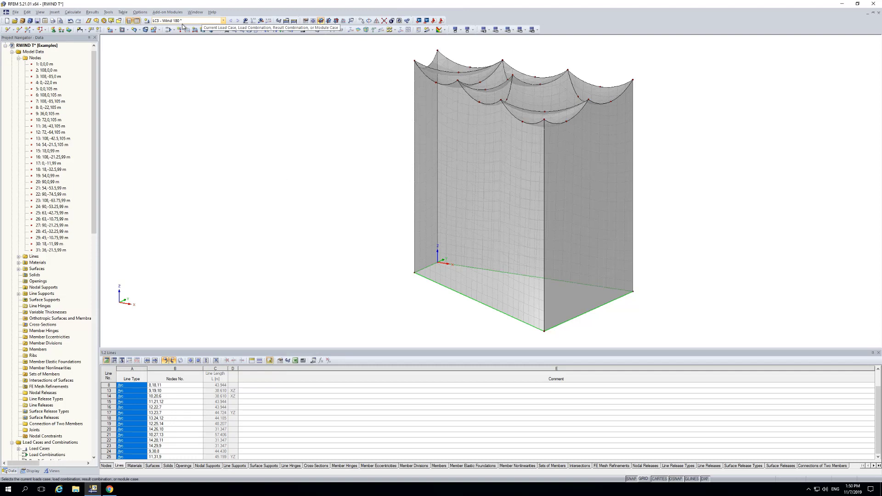
- Calculate the results for LC3 - Wind 180° and view the building's global deformations from several sides
click(260, 20)
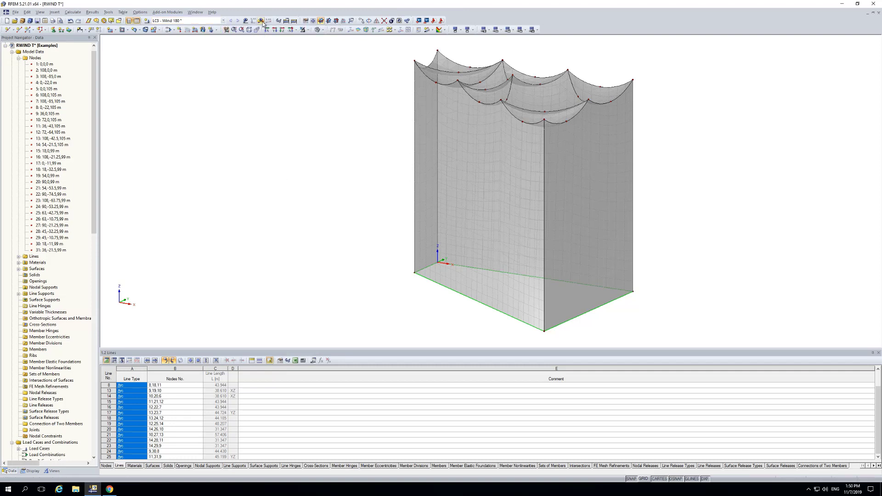
click(428, 254)
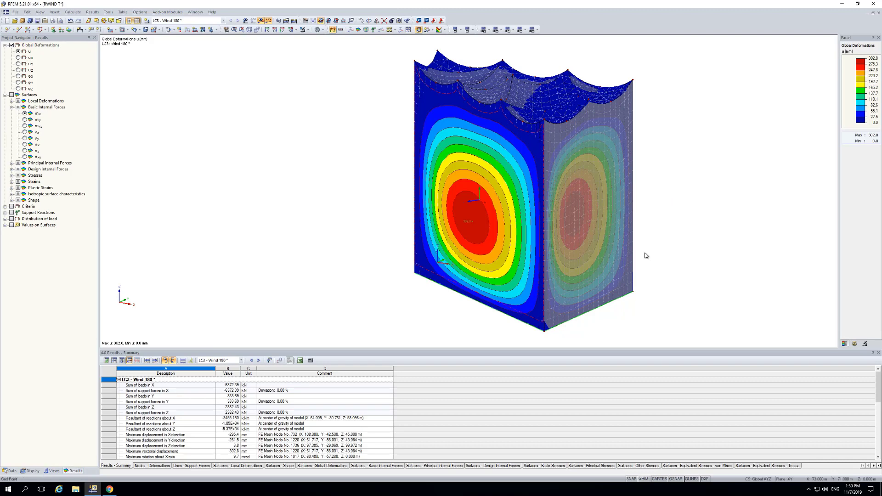
ctrl+middle_drag(668, 185, 566, 204)
ctrl+middle_drag(643, 221, 501, 218)
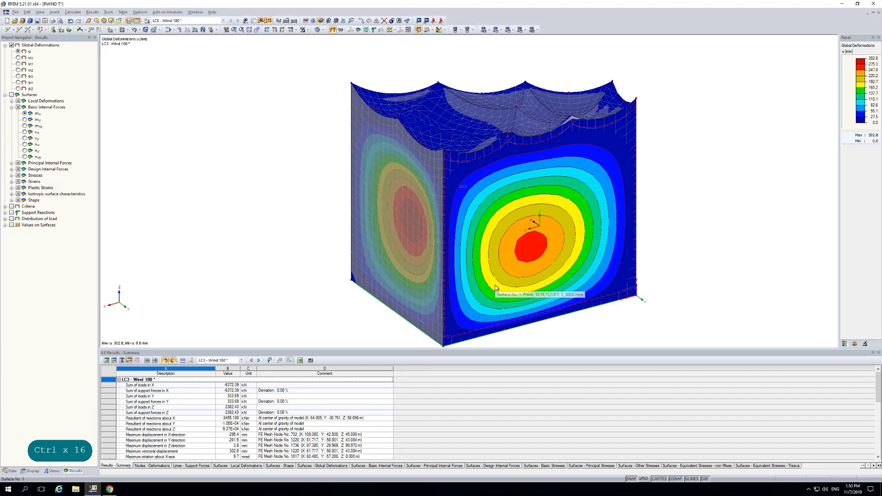
middle_click(305, 193)
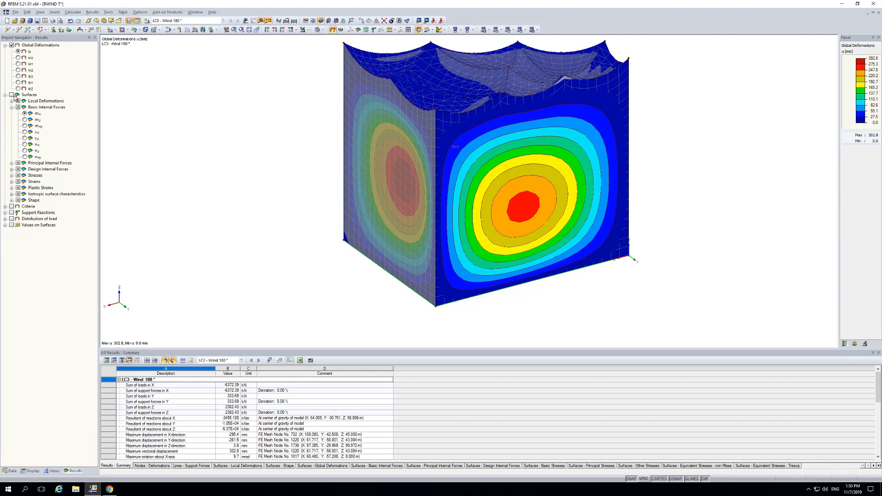
- Replace the global deformations with the load distribution from RWIND Simulation, displaying the local z component on the building
click(11, 219)
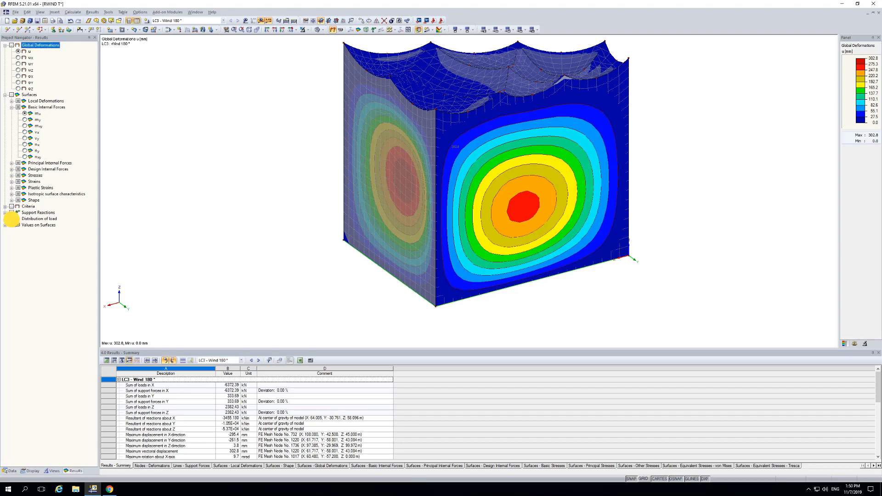
click(5, 218)
click(19, 237)
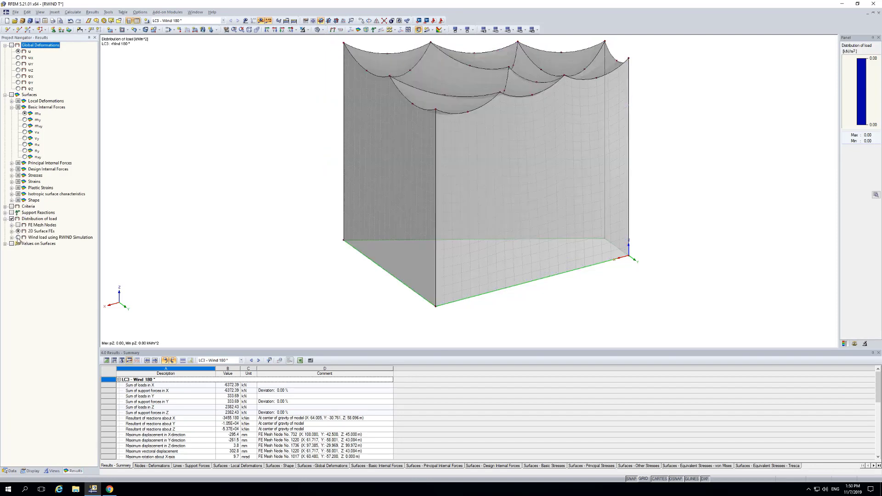
click(12, 238)
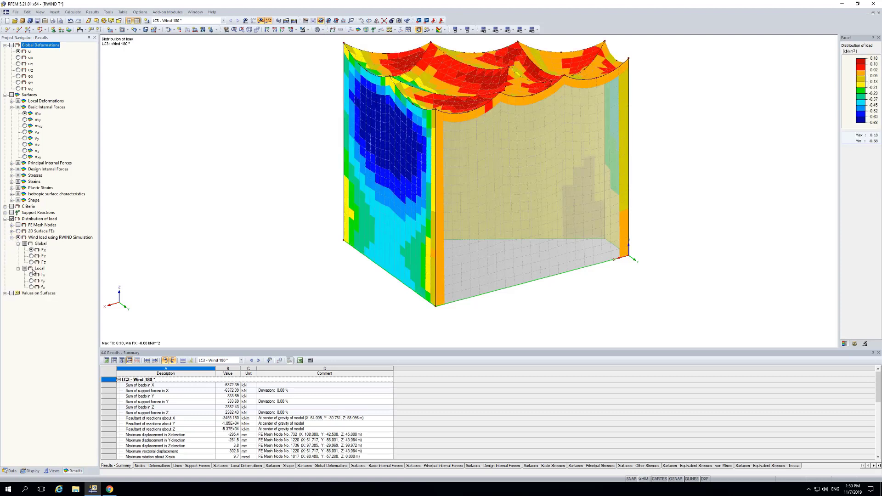
click(31, 287)
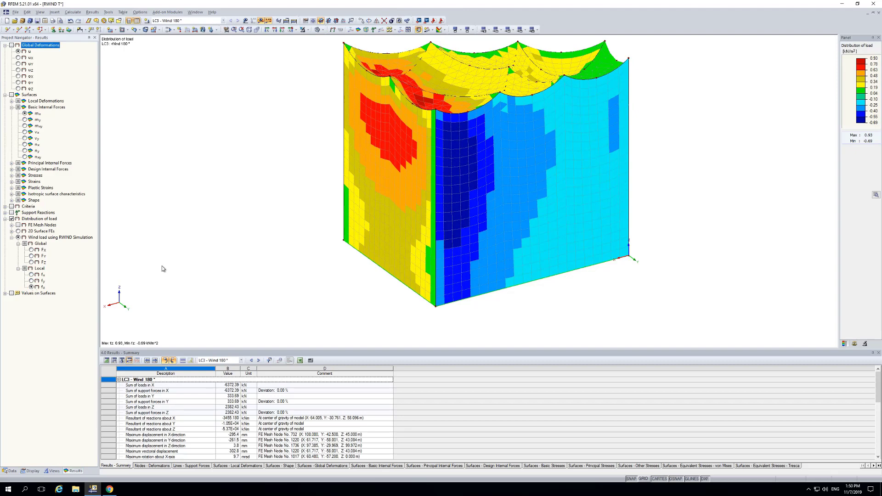
ctrl+middle_drag(230, 250, 281, 244)
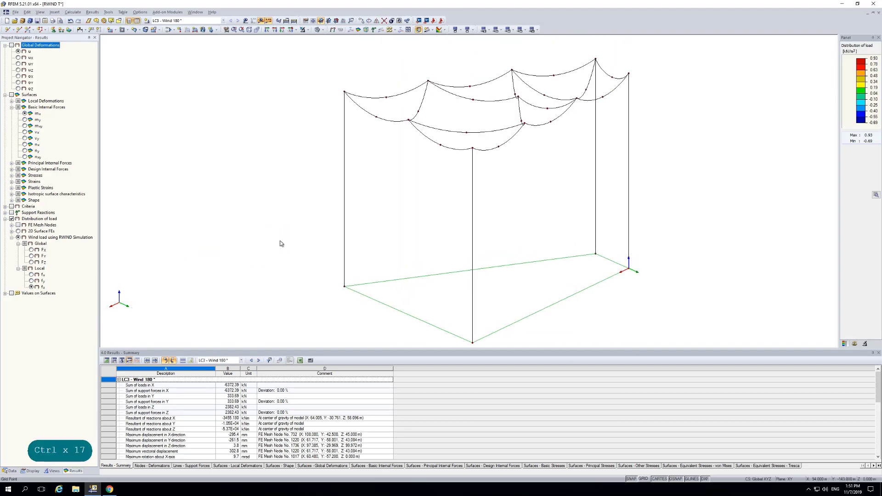